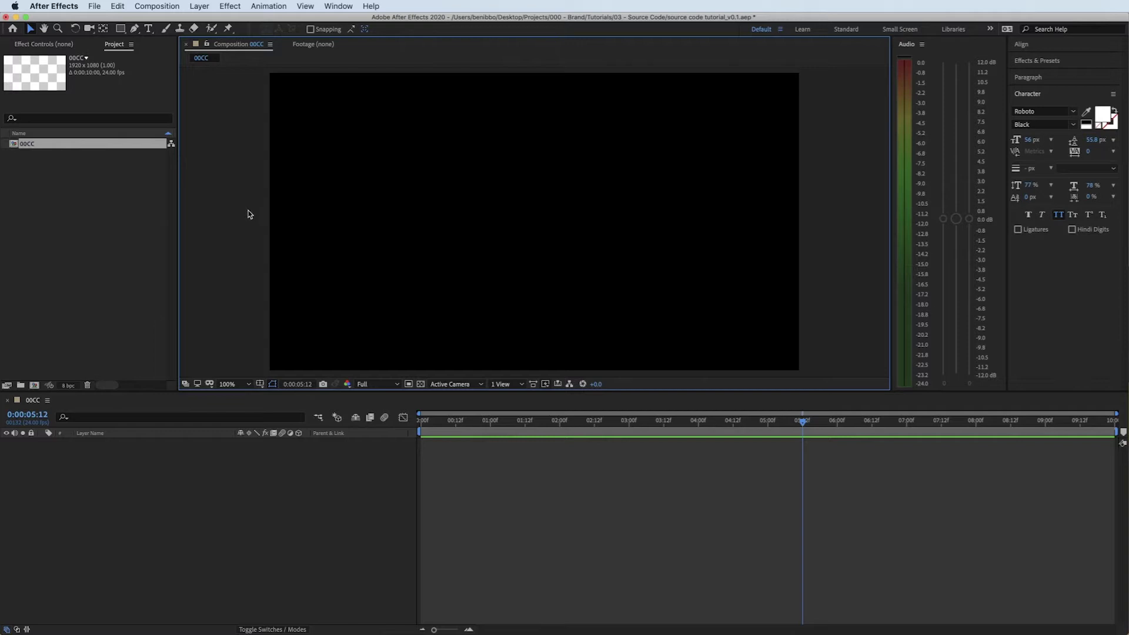
# Add a text layer reading HGOUHSEORJHGOSERHJGOS and move it to the composition centre.
pyautogui.click(148, 29)
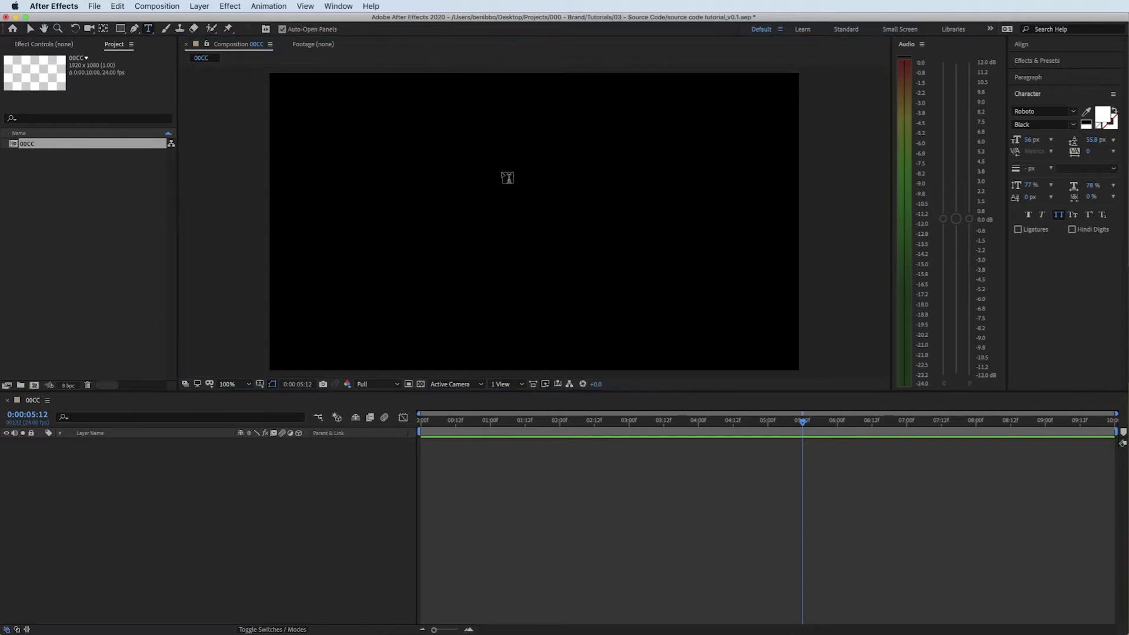
pyautogui.click(502, 171)
pyautogui.write('hgouhseorjhgoserhjgos')
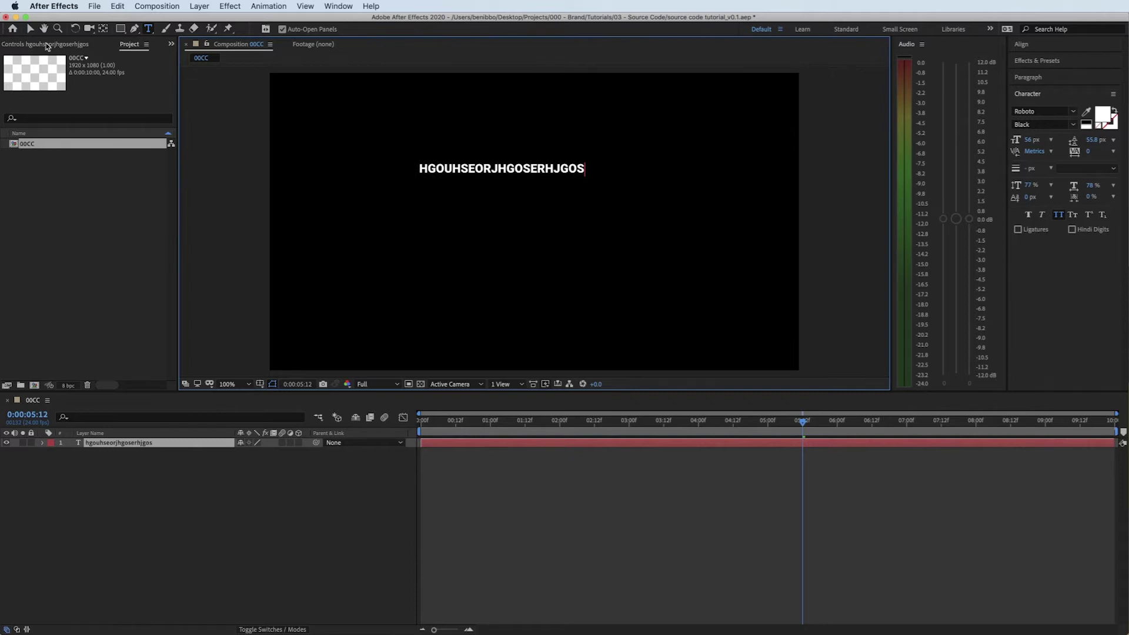
pyautogui.click(30, 28)
pyautogui.moveTo(521, 171); pyautogui.dragTo(554, 218)
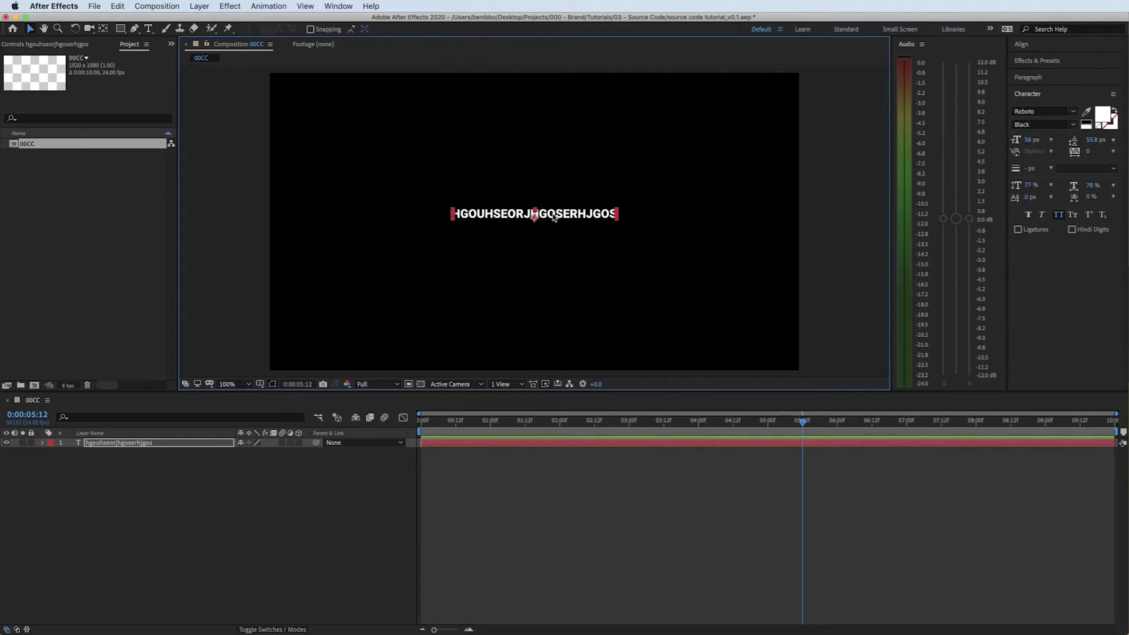
# Precompose the text layer into a new composition named Letter.
pyautogui.press('super+shift+c')
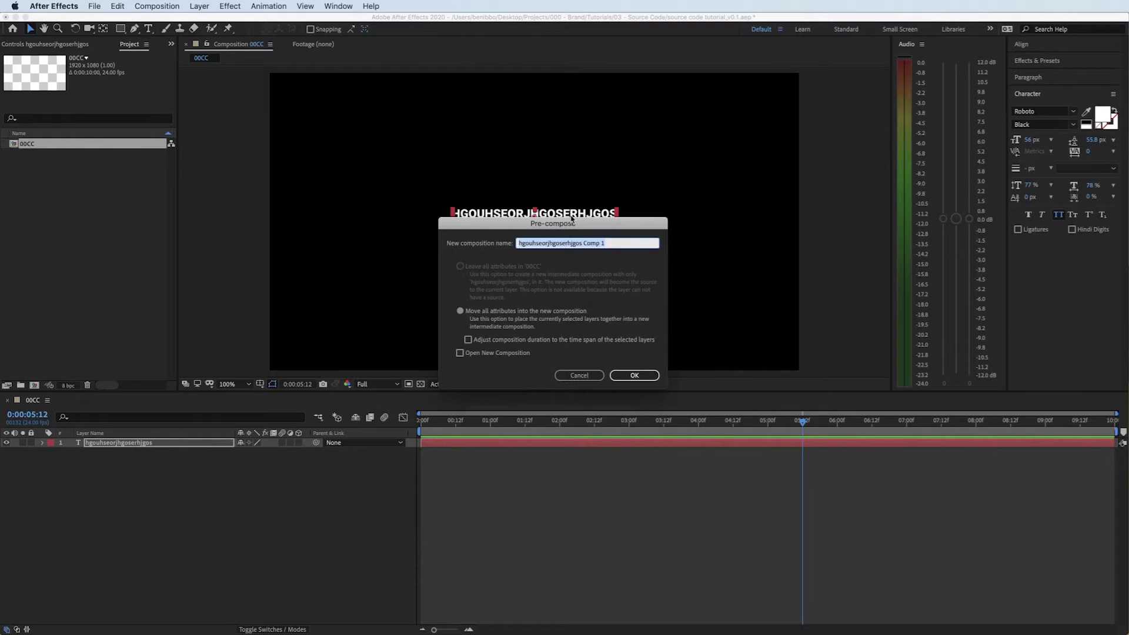
pyautogui.write('Let')
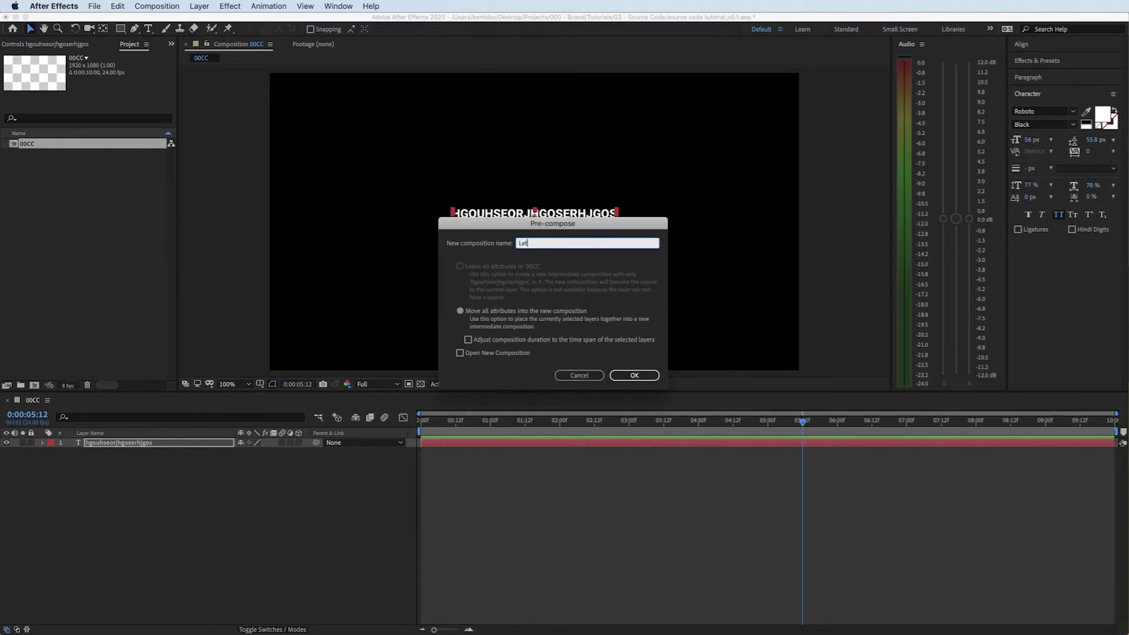
pyautogui.write('ter')
pyautogui.press('Return')
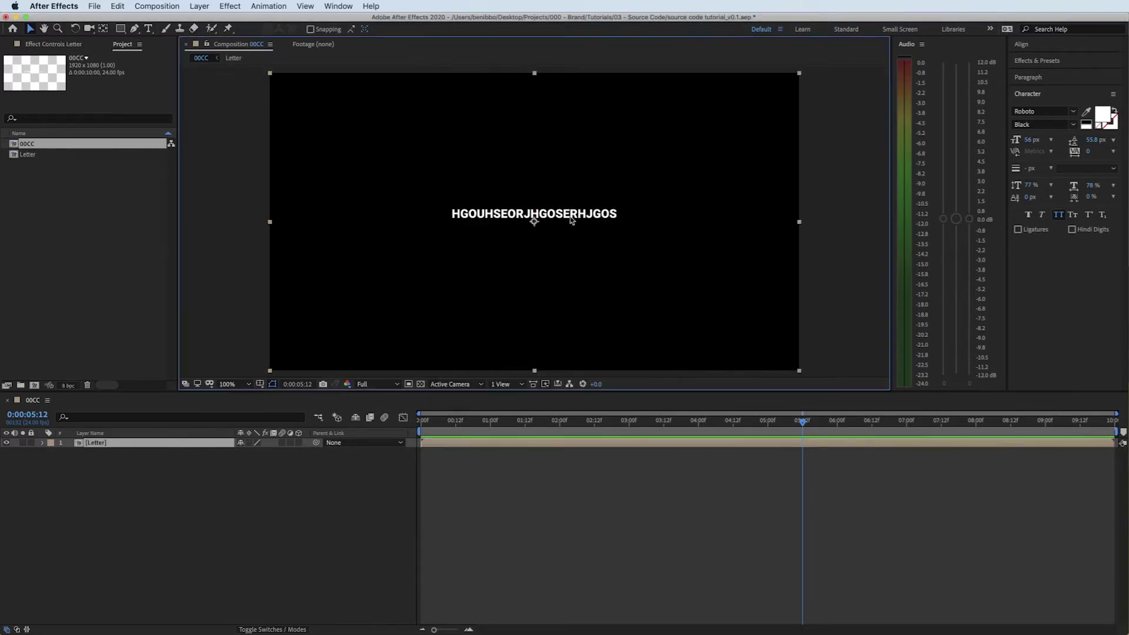
# Open the Letter composition and enlarge the text's font size to 192 px.
pyautogui.doubleClick(509, 447)
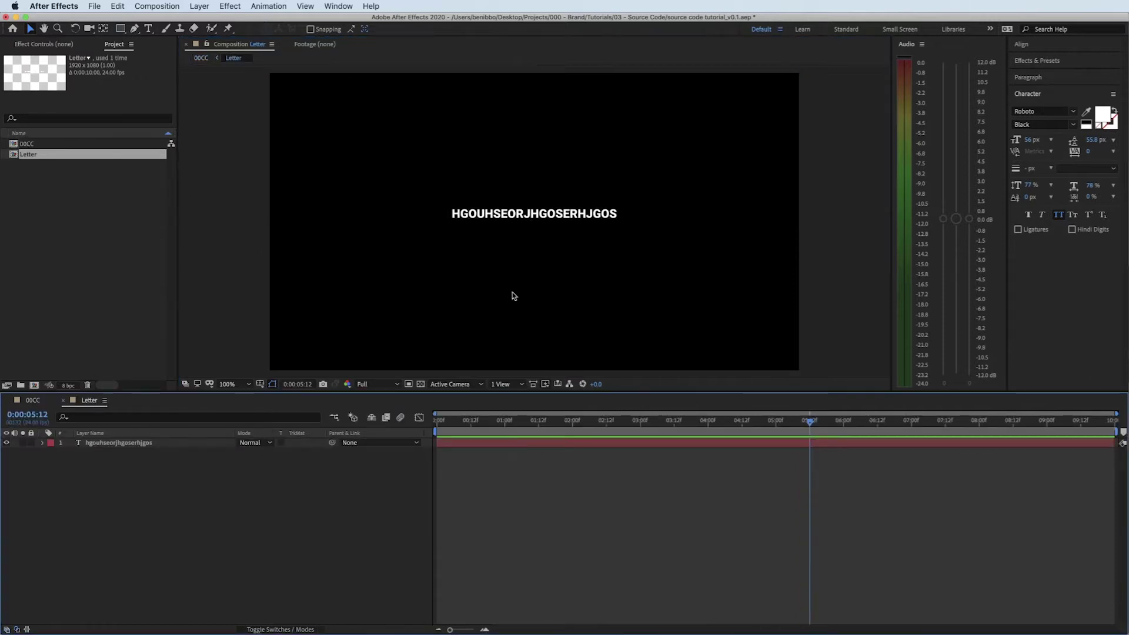
pyautogui.click(533, 215)
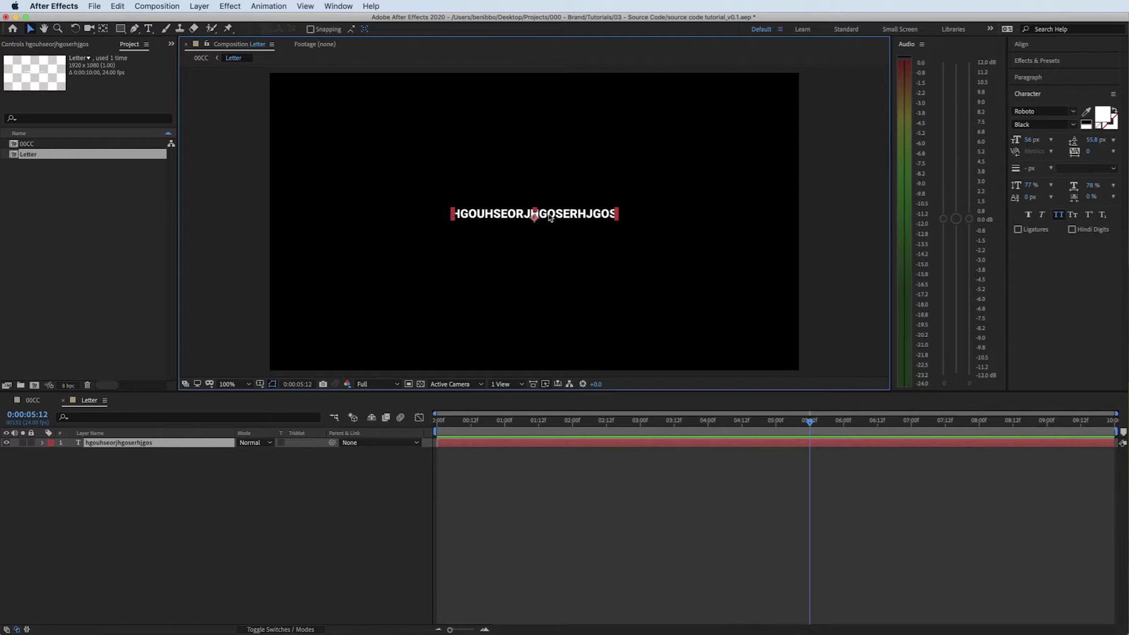
pyautogui.moveTo(1029, 139); pyautogui.dragTo(1106, 128)
# Resize the Letter composition to 200 × 200 px in Composition Settings.
pyautogui.click(603, 217)
pyautogui.press(',')
pyautogui.press(',')
pyautogui.press(',')
pyautogui.press(',')
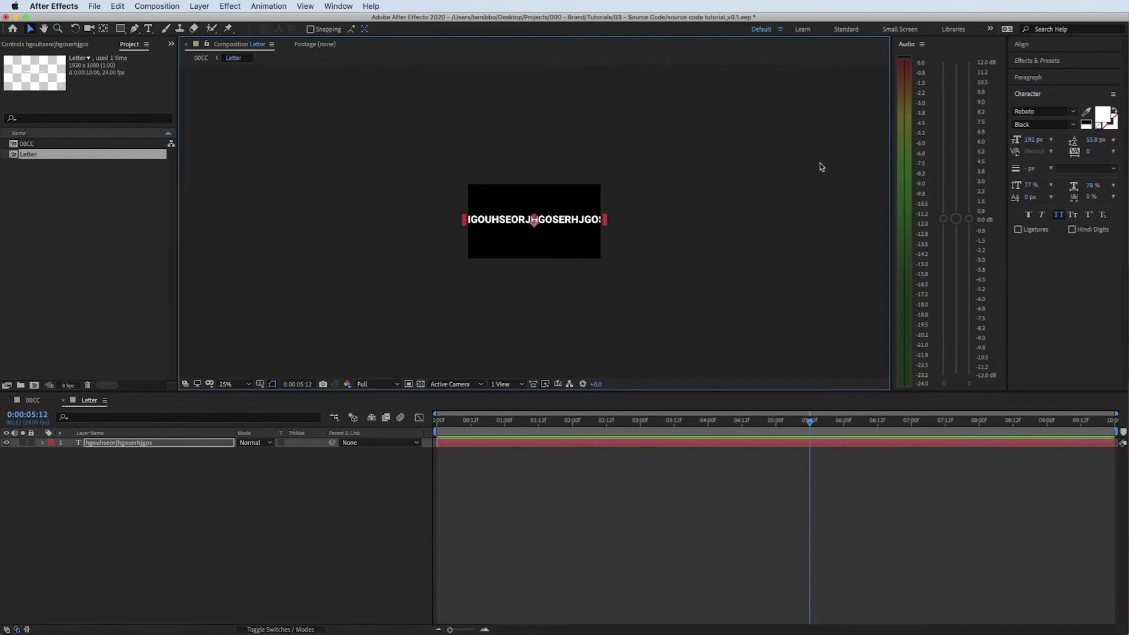
pyautogui.rightClick(634, 197)
pyautogui.click(667, 222)
pyautogui.moveTo(820, 113); pyautogui.dragTo(729, 113)
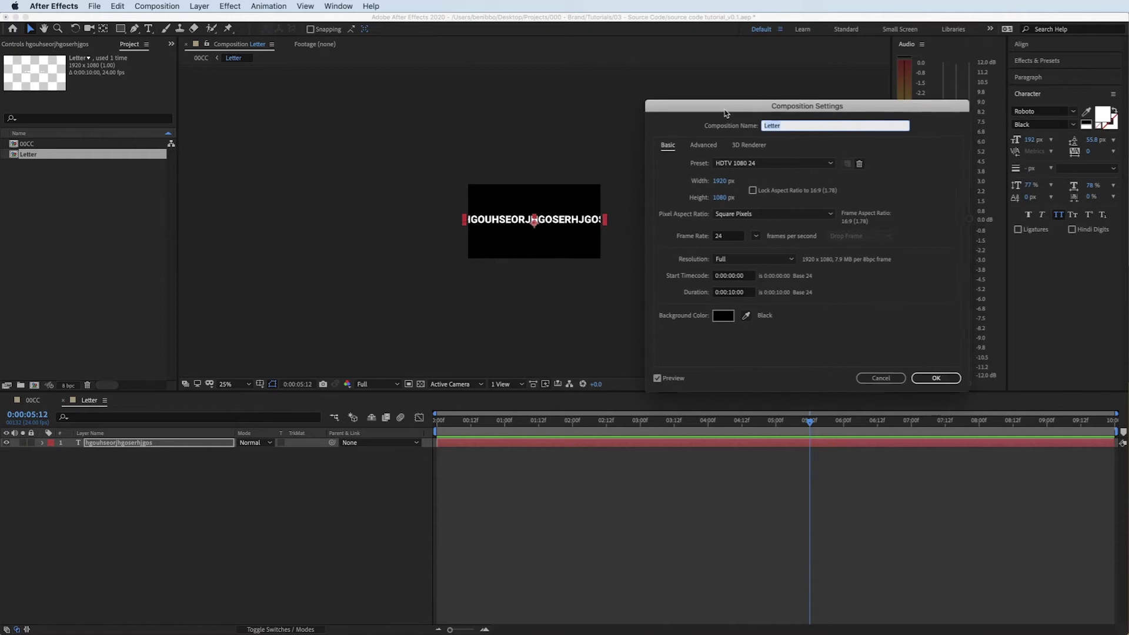
pyautogui.click(723, 180)
pyautogui.write('200')
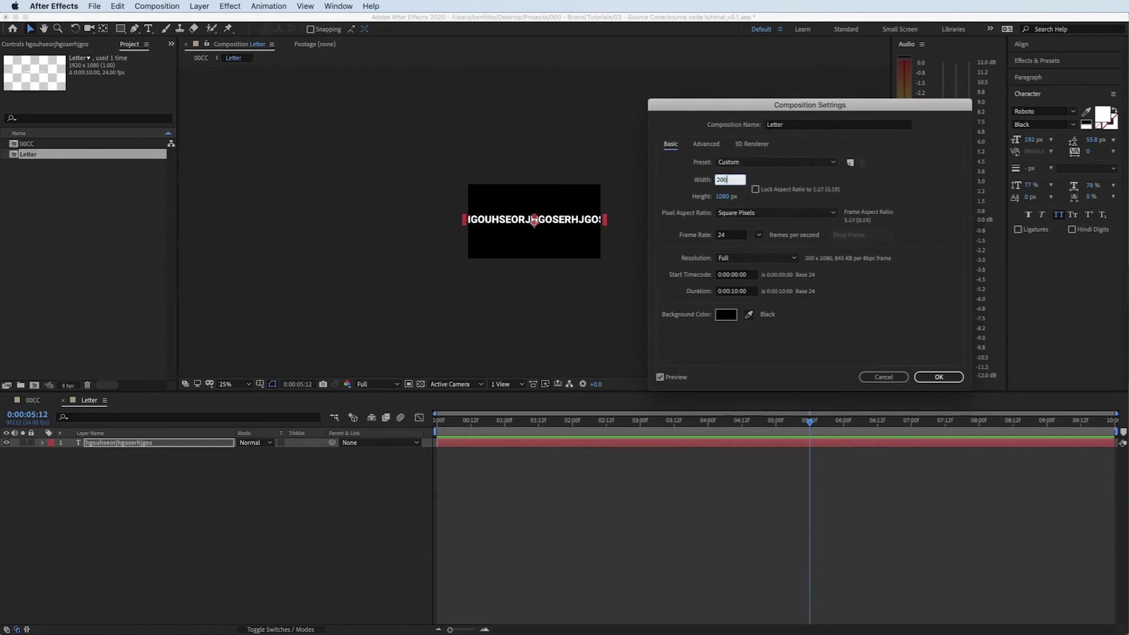
pyautogui.press('Tab')
pyautogui.write('200')
pyautogui.press('Return')
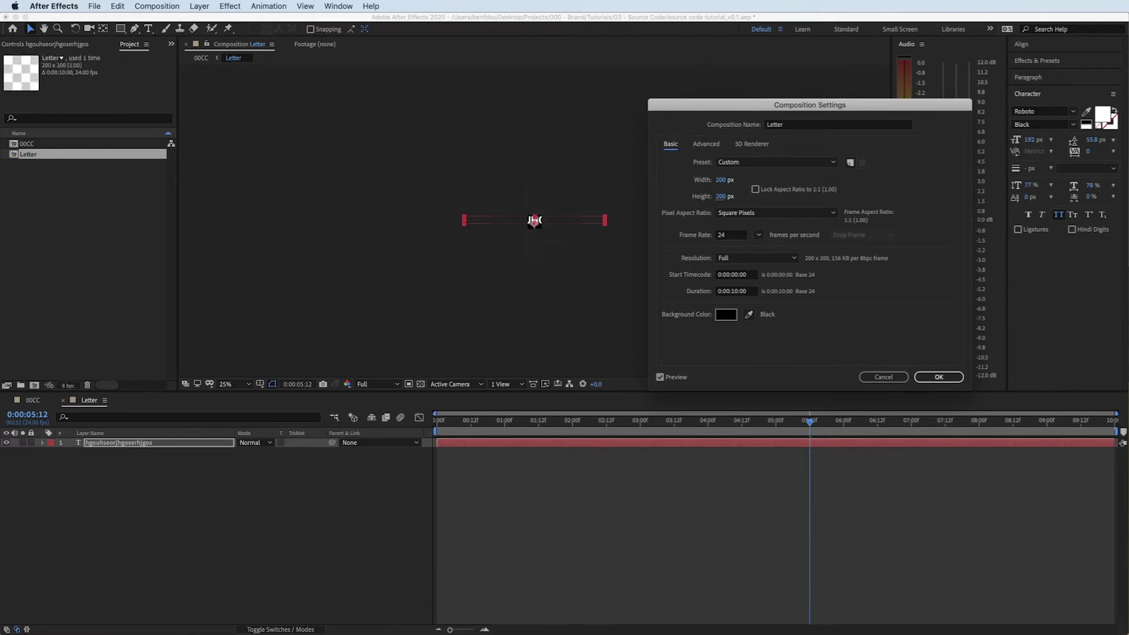
# Nudge the text slightly down and give its Source Text the expression random(1,10).
pyautogui.press('.')
pyautogui.press('.')
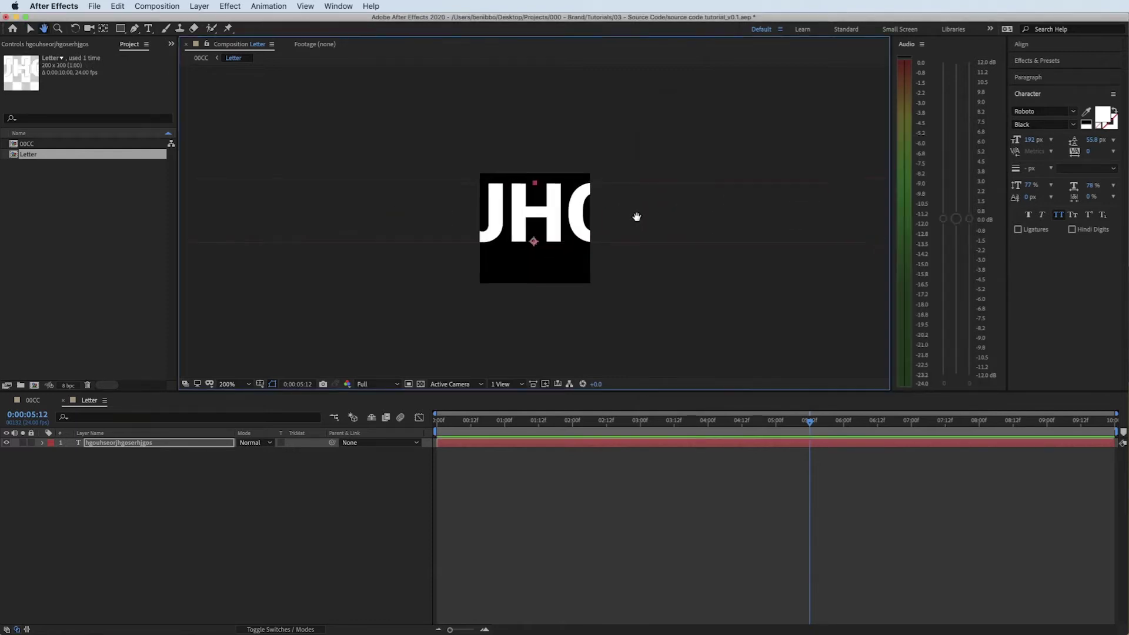
pyautogui.moveTo(596, 234); pyautogui.dragTo(598, 236)
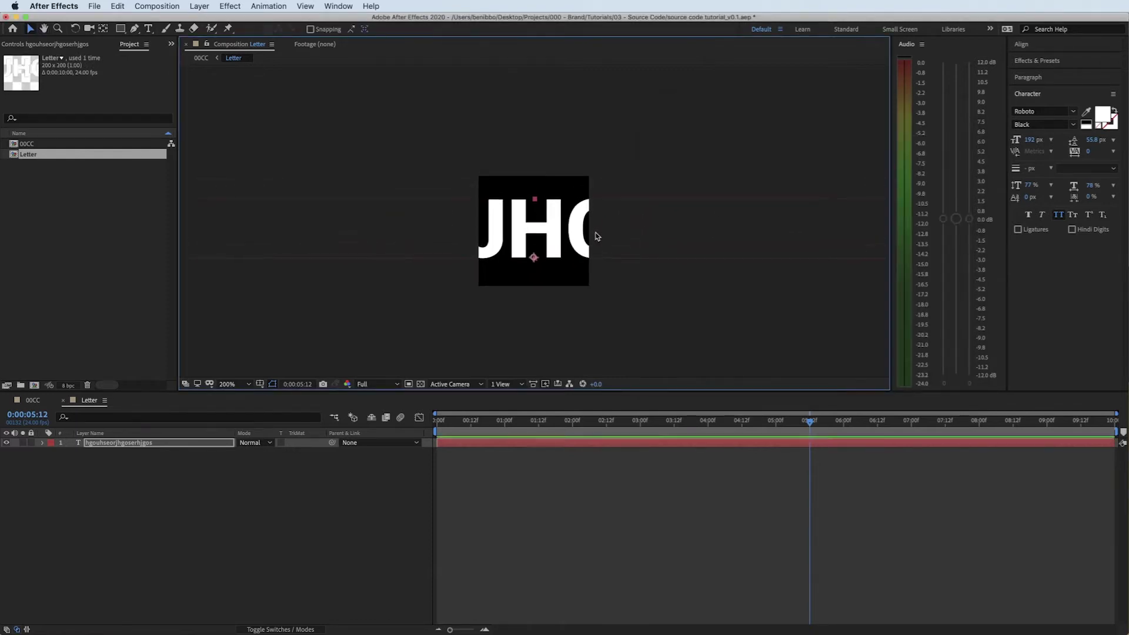
pyautogui.click(43, 443)
pyautogui.click(52, 454)
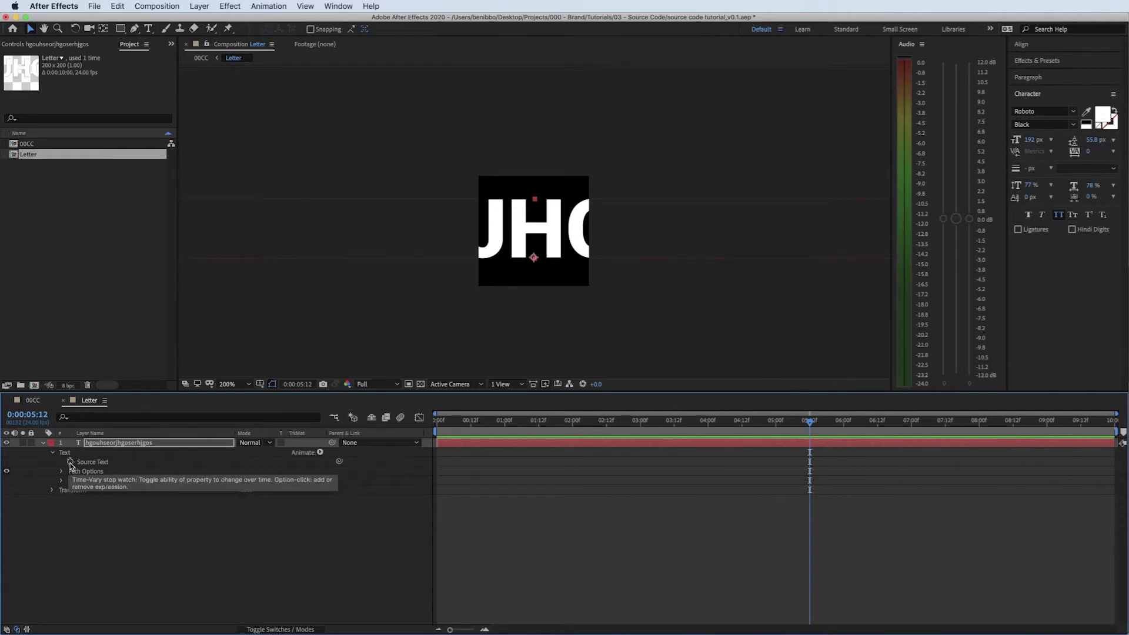
pyautogui.keyDown('alt'); pyautogui.click(71, 463); pyautogui.keyUp('alt')
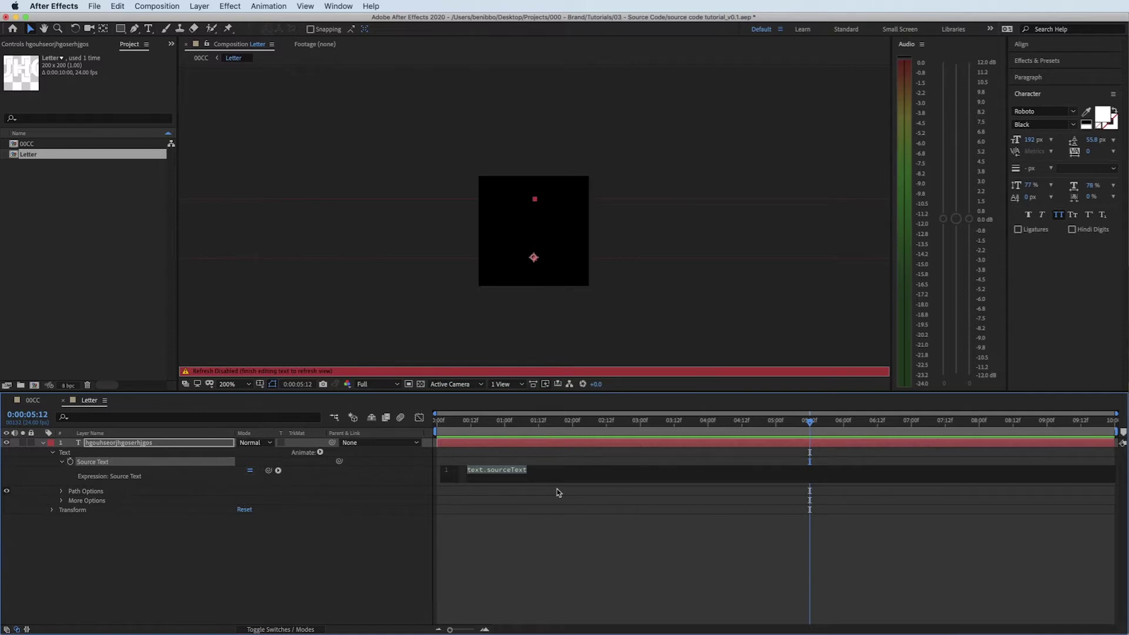
pyautogui.write('ra')
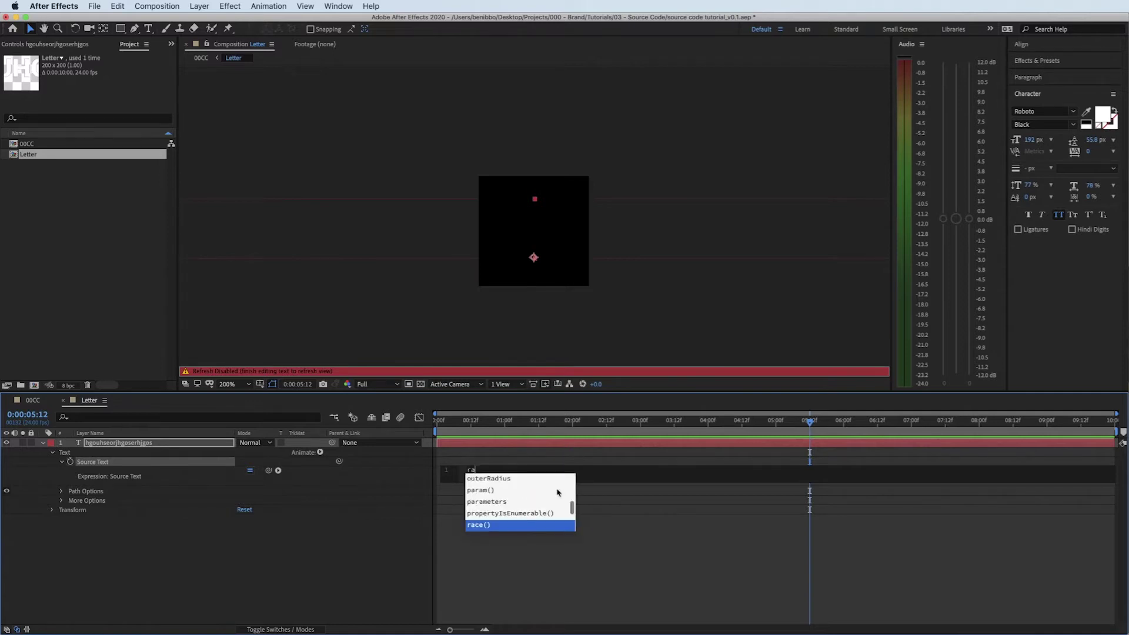
pyautogui.write('ndom')
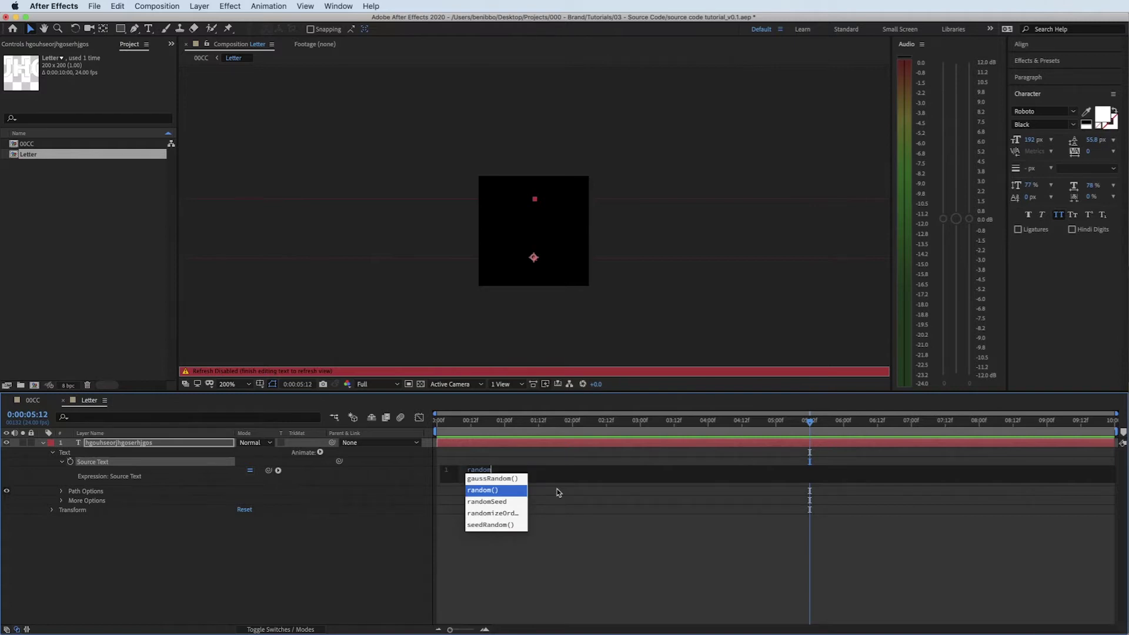
pyautogui.press('Return')
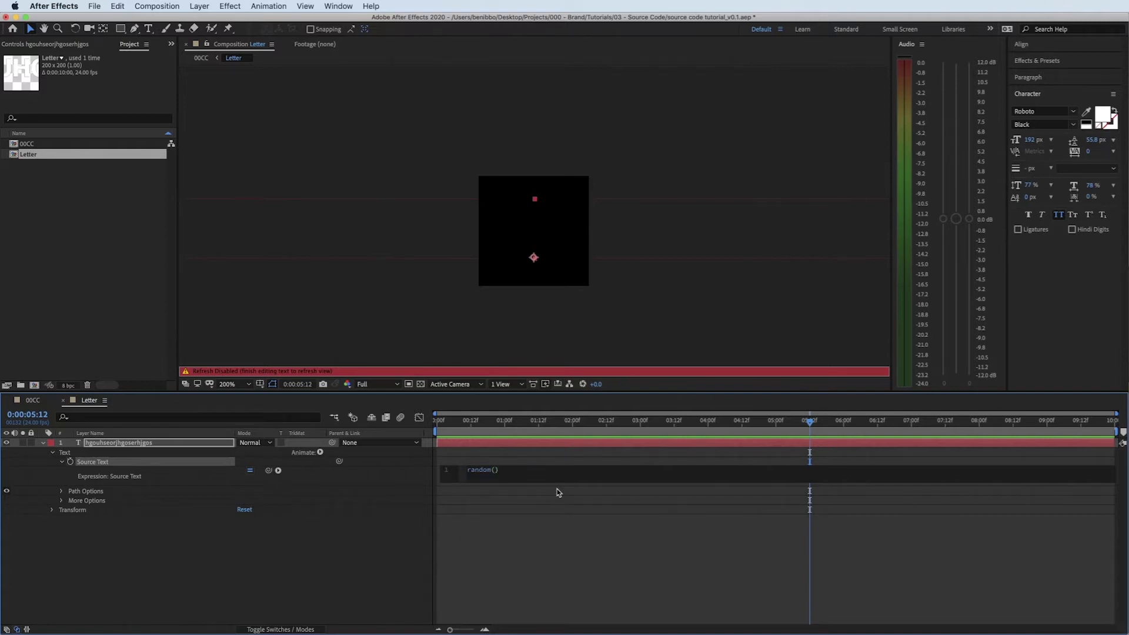
pyautogui.write('1,10')
pyautogui.click(540, 456)
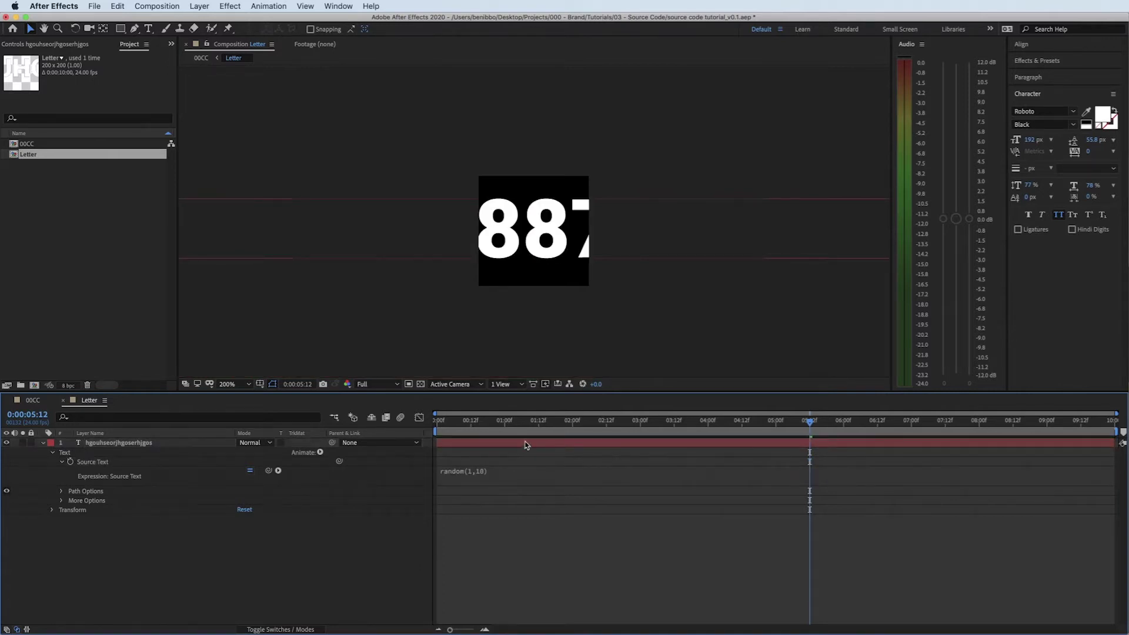
# Shrink the text layer's Scale to 13% so the long decimal fits.
pyautogui.click(526, 445)
pyautogui.press('s')
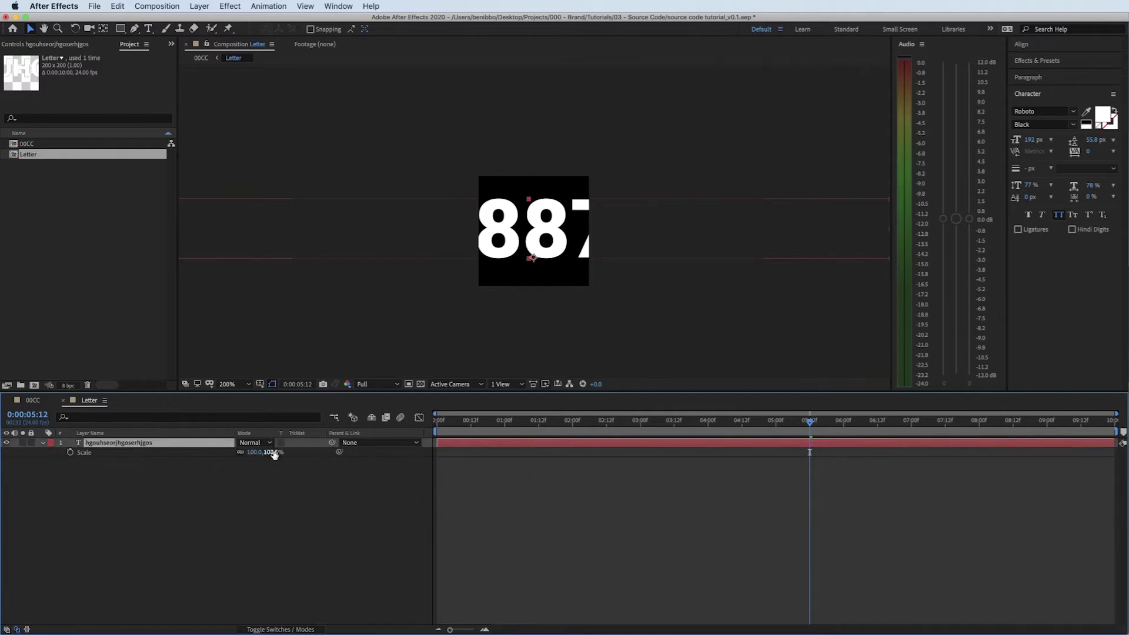
pyautogui.moveTo(272, 453); pyautogui.dragTo(224, 453)
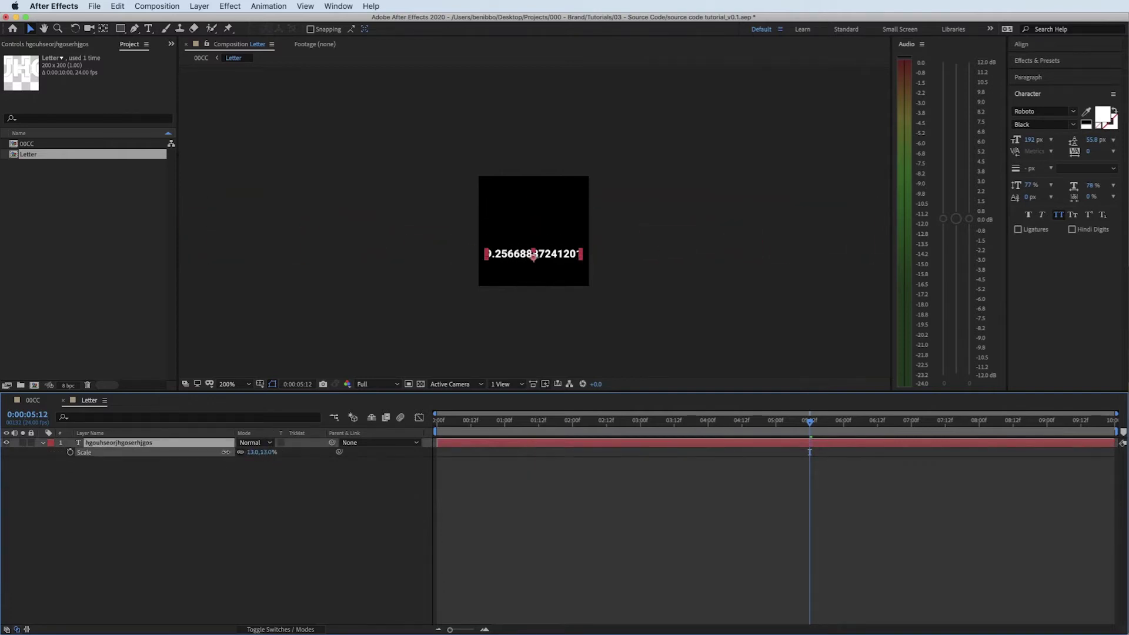
pyautogui.click(550, 234)
pyautogui.press('capslock')
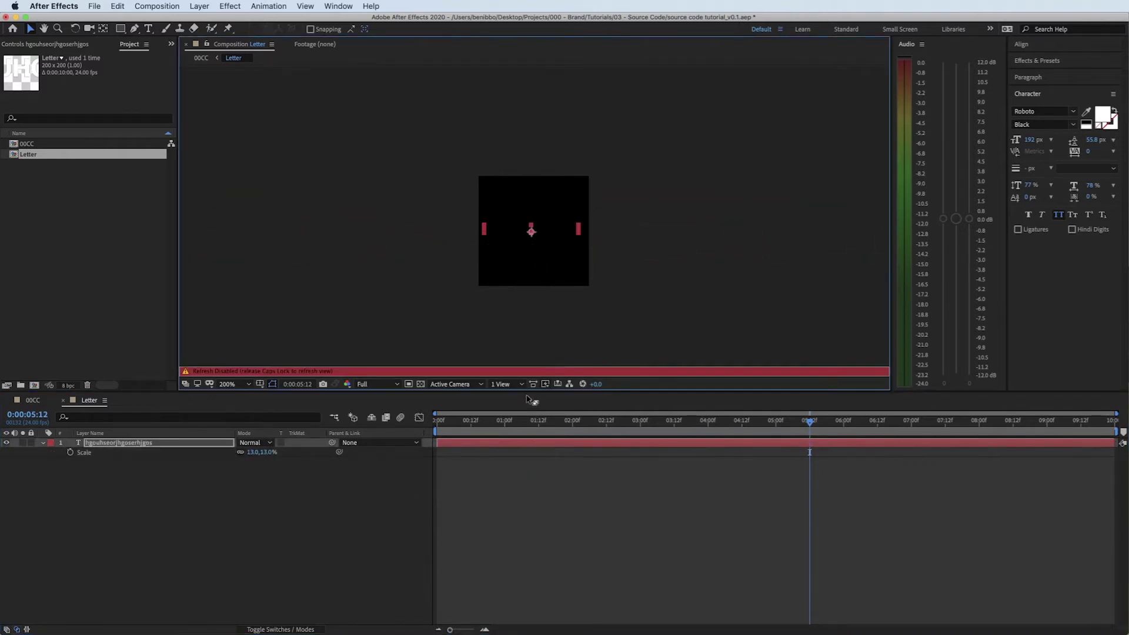
pyautogui.press('capslock')
# Step frame by frame around 0:00:00:22 to watch the random decimal change.
pyautogui.click(499, 421)
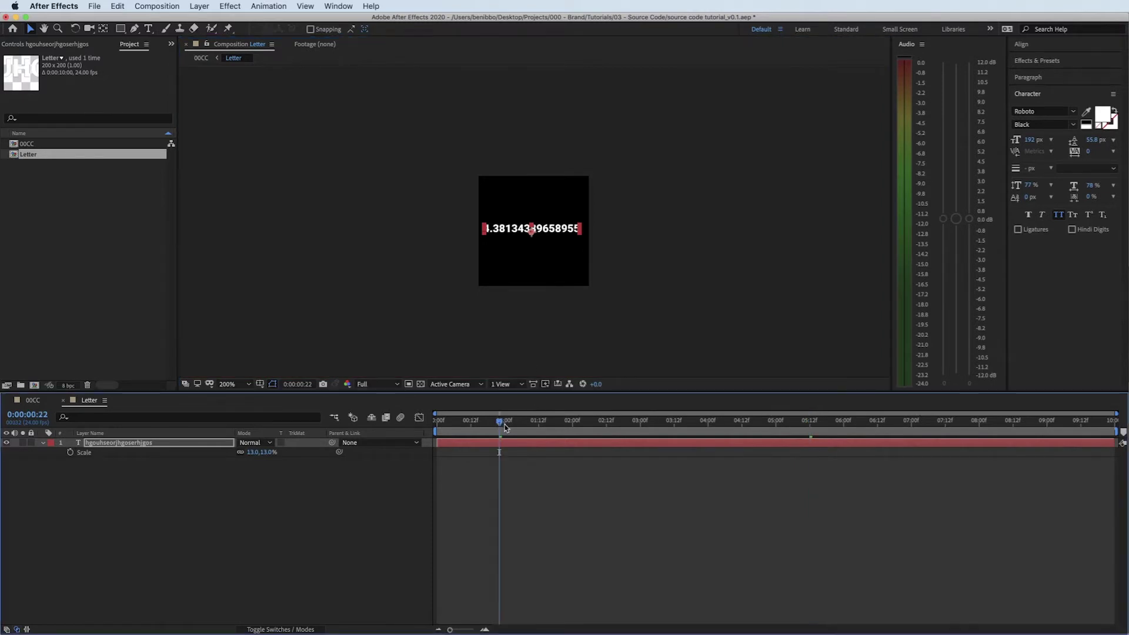
pyautogui.press('pageup')
pyautogui.press('pageup')
pyautogui.click(469, 333)
pyautogui.press('pageup')
pyautogui.press('pageup')
pyautogui.press('pageup')
pyautogui.press('pageup')
pyautogui.press('pageup')
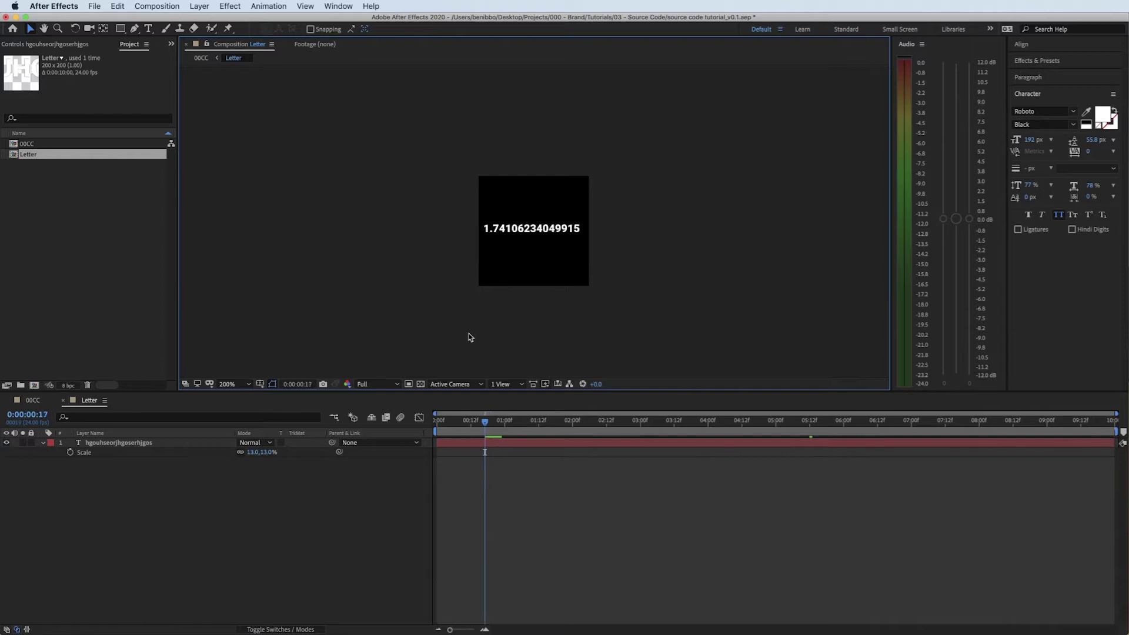
pyautogui.press('pageup')
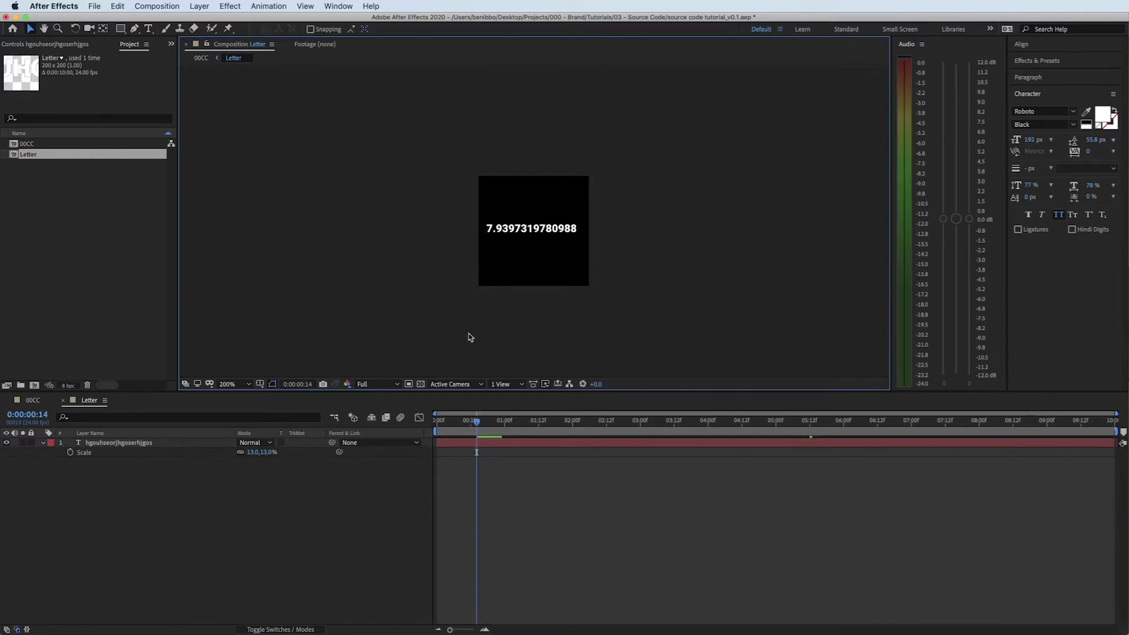
pyautogui.press('pagedown')
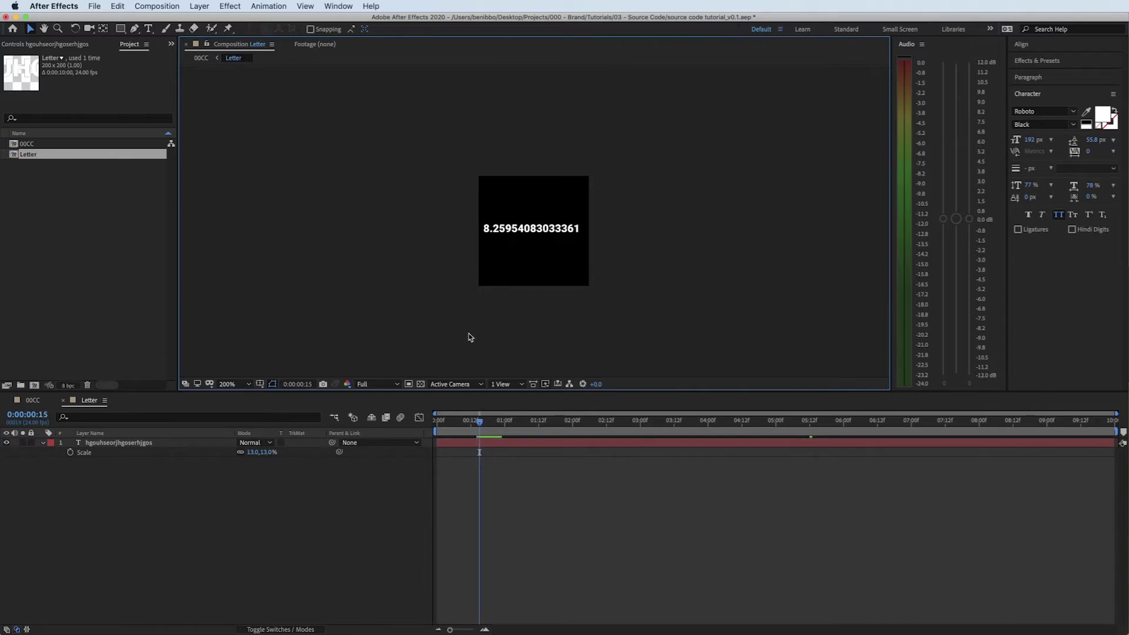
pyautogui.press('pagedown')
pyautogui.press('pagedown')
pyautogui.press('pagedown')
pyautogui.press('pagedown')
pyautogui.press('pagedown')
pyautogui.press('pagedown')
pyautogui.press('pagedown')
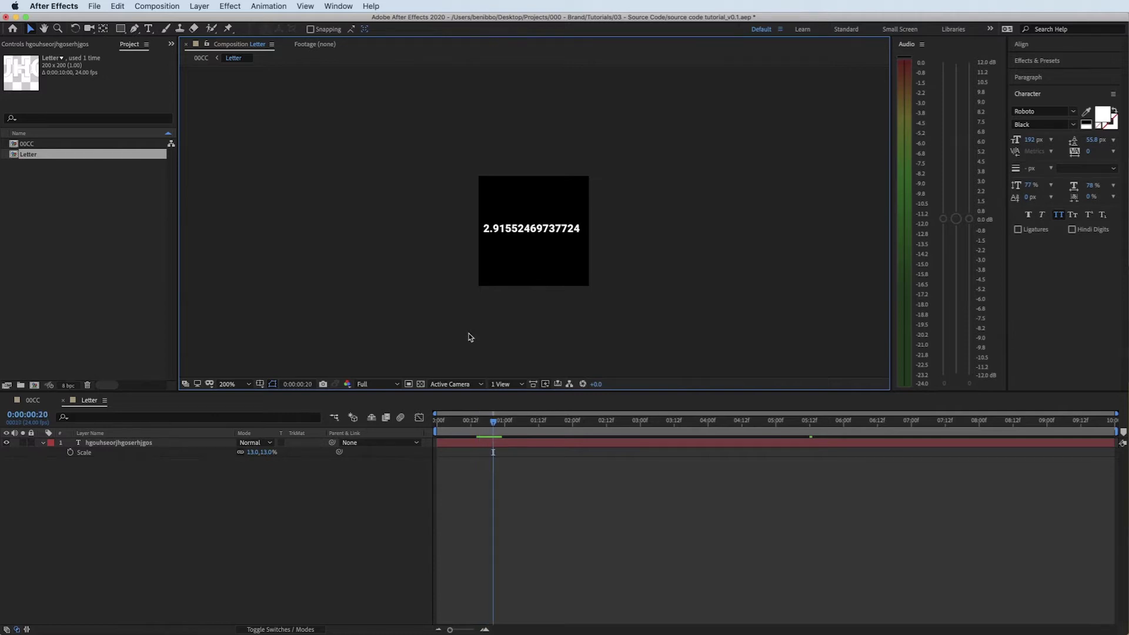
pyautogui.press('pagedown')
pyautogui.press('pagedown')
pyautogui.press('pagedown')
pyautogui.press('pagedown')
pyautogui.press('pagedown')
pyautogui.press('pagedown')
pyautogui.press('pagedown')
pyautogui.press('pagedown')
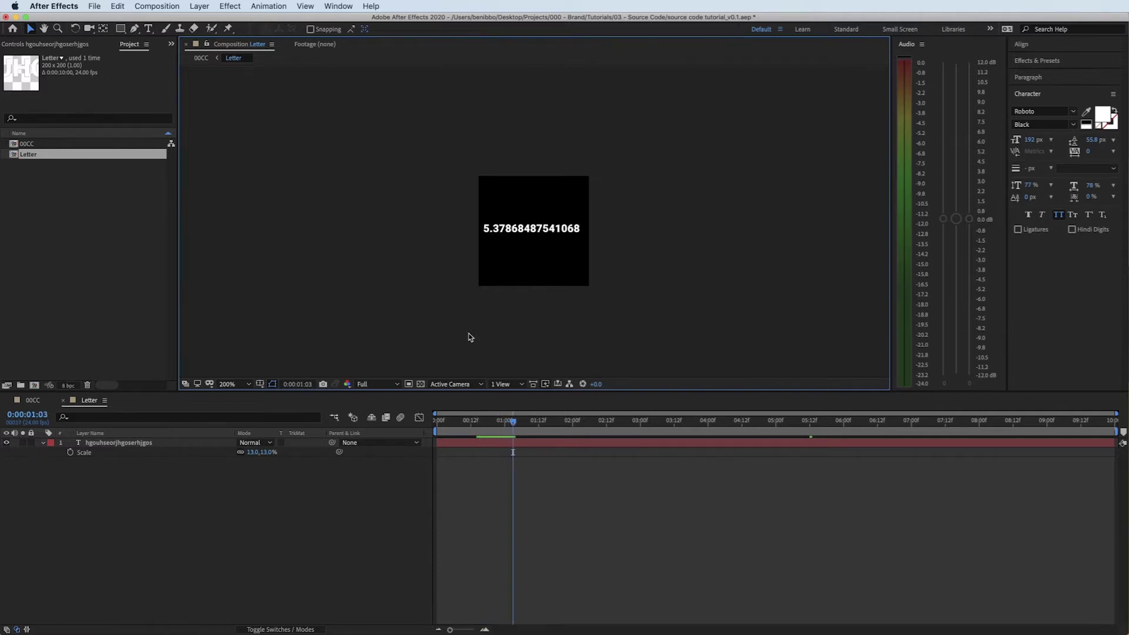
pyautogui.press('pagedown')
pyautogui.press('pagedown')
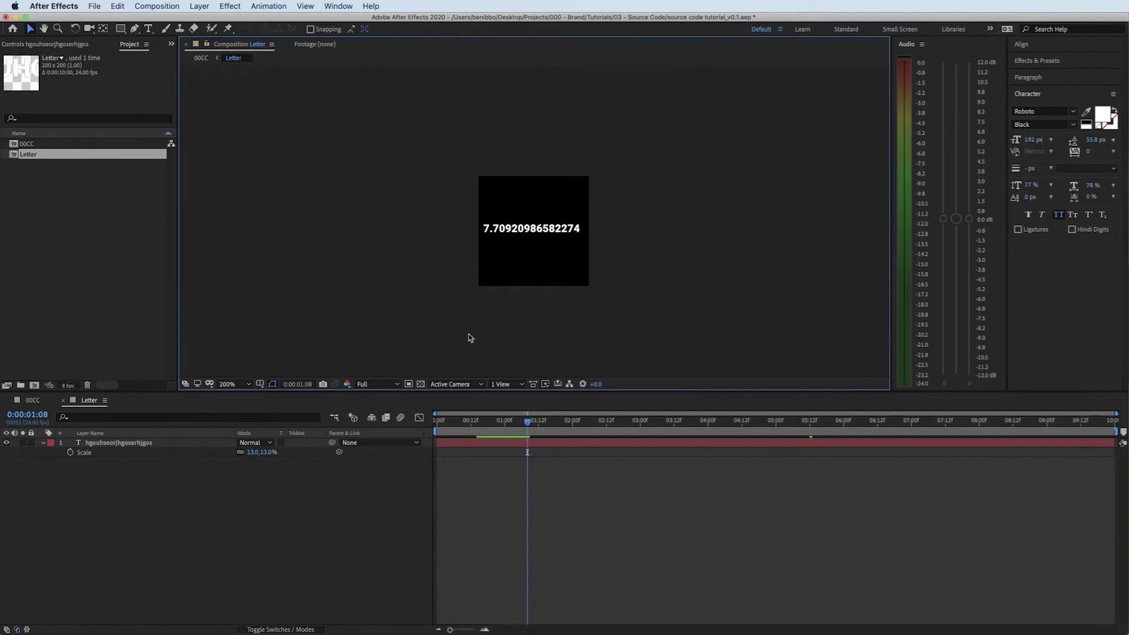
pyautogui.press('pageup')
pyautogui.press('pageup')
pyautogui.press('pageup')
pyautogui.press('pageup')
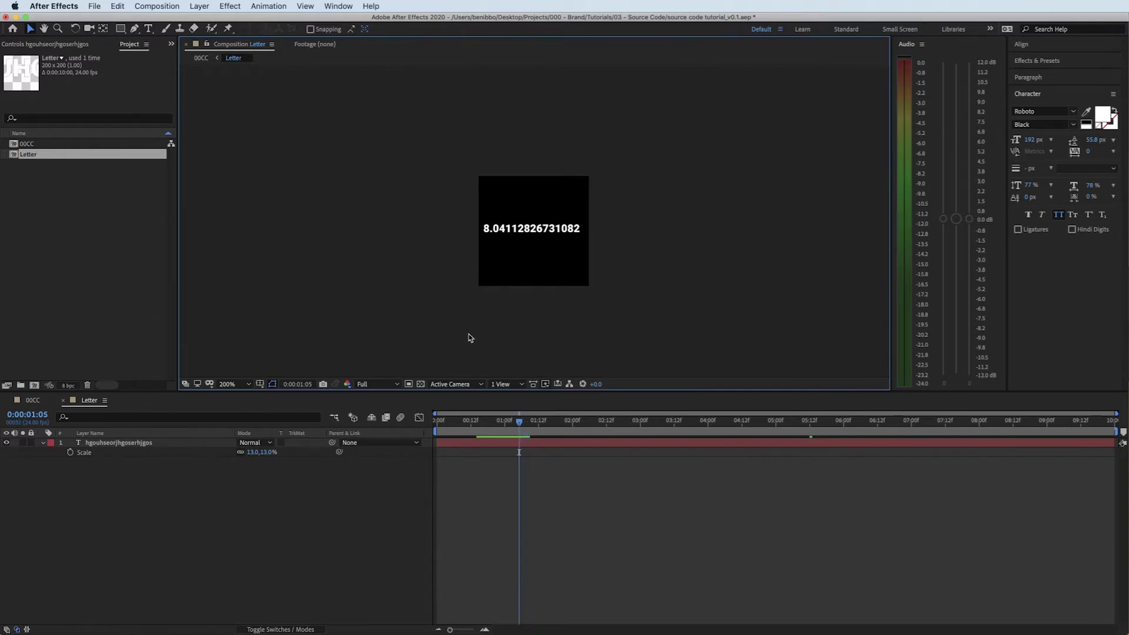
pyautogui.press('pageup')
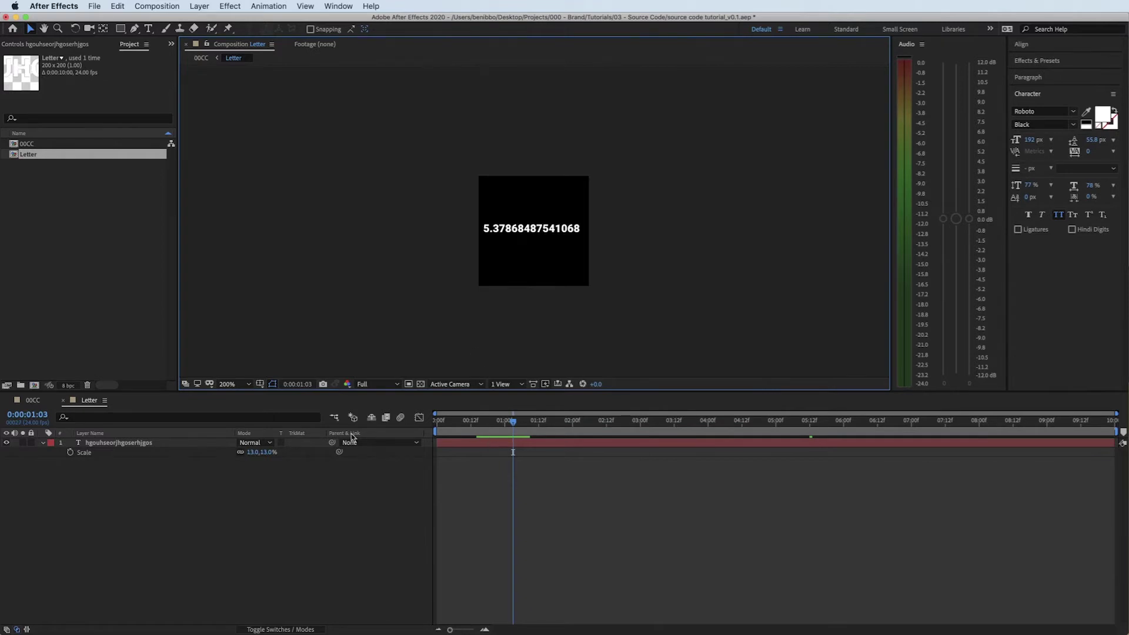
# Wrap the Source Text expression in Math.floor to read Math.floor(random(1,10)).
pyautogui.click(43, 443)
pyautogui.click(43, 444)
pyautogui.click(53, 453)
pyautogui.click(53, 453)
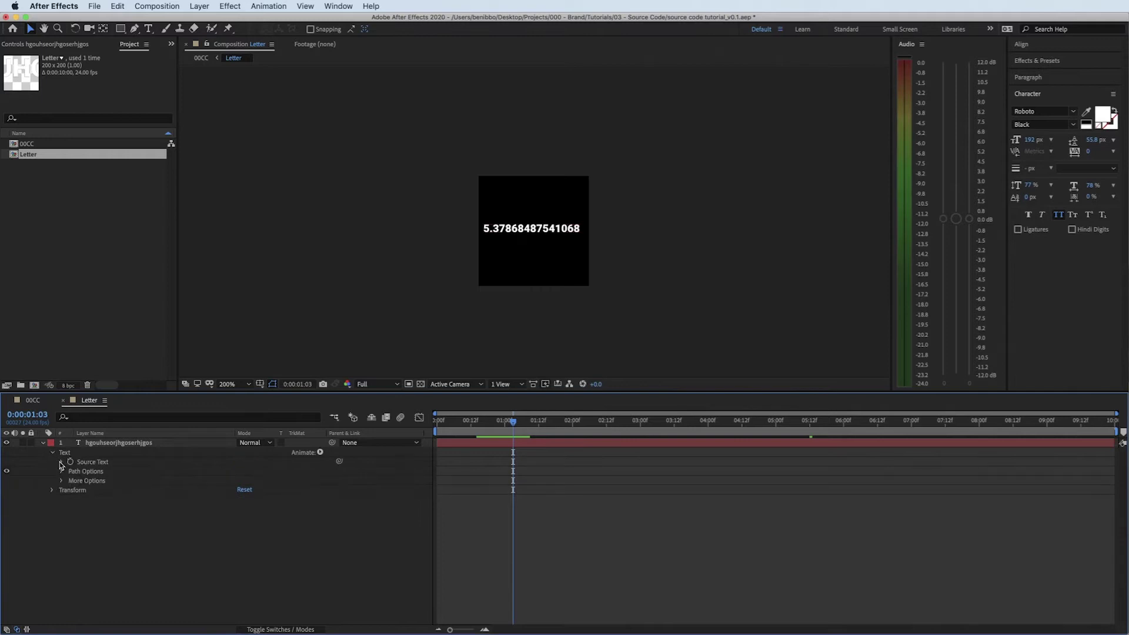
pyautogui.click(61, 462)
pyautogui.click(455, 472)
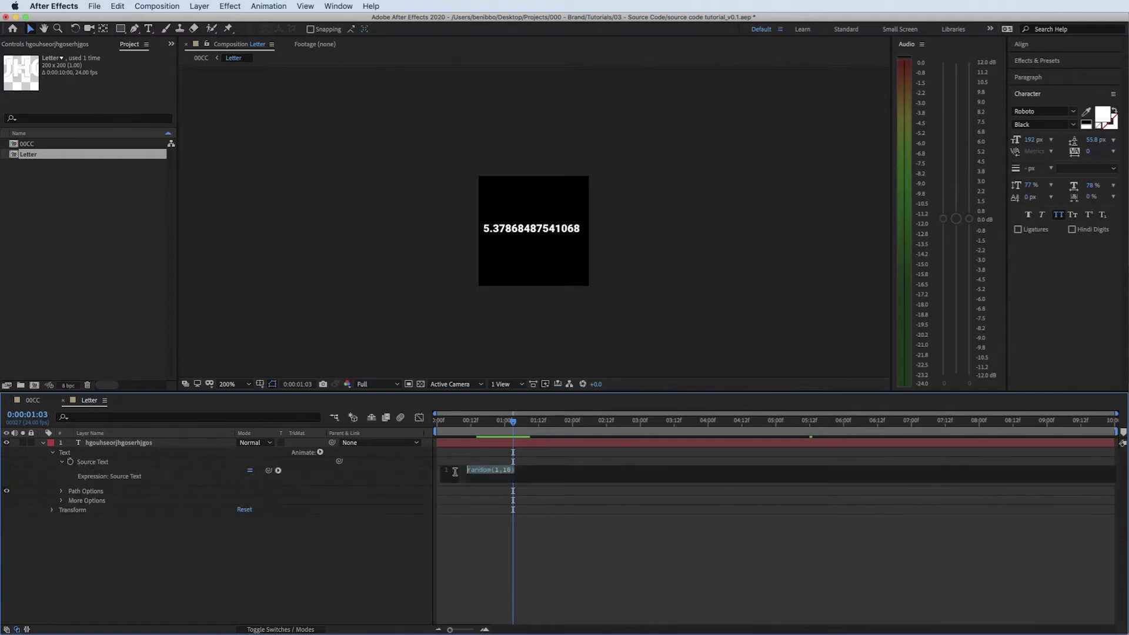
pyautogui.click(456, 472)
pyautogui.write('Math')
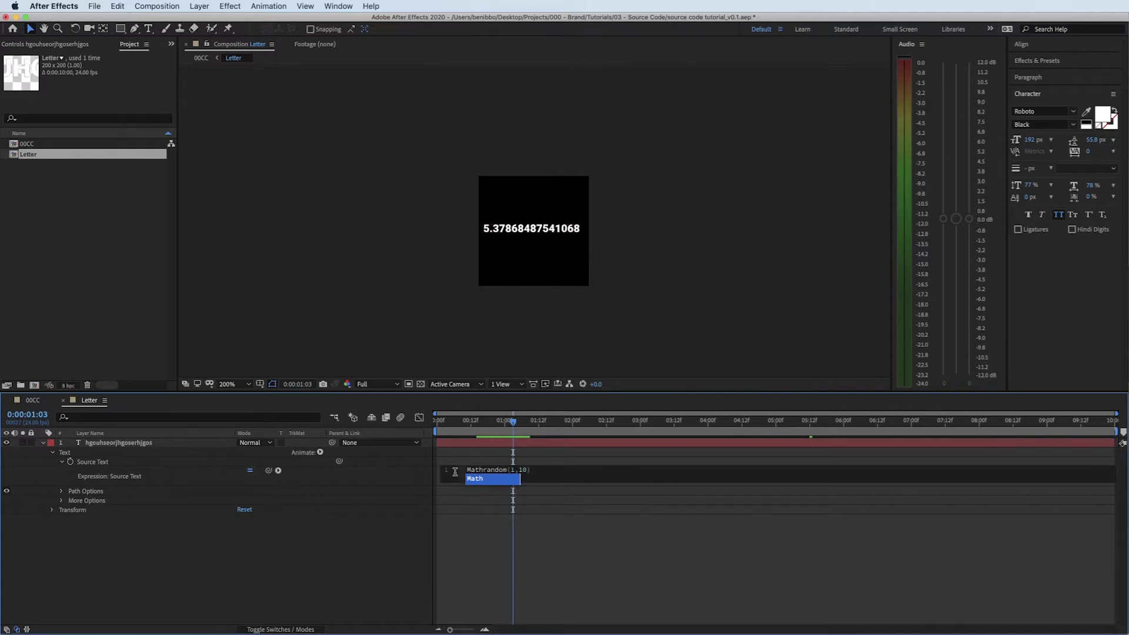
pyautogui.write('.floor')
pyautogui.press('Return')
pyautogui.press('Delete')
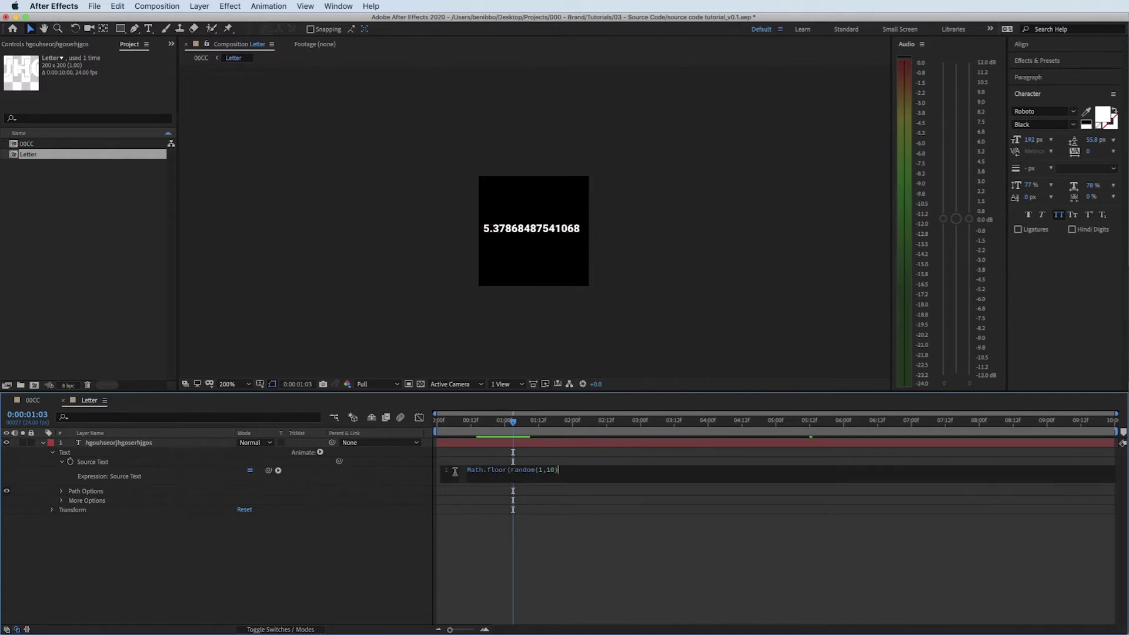
pyautogui.click(581, 548)
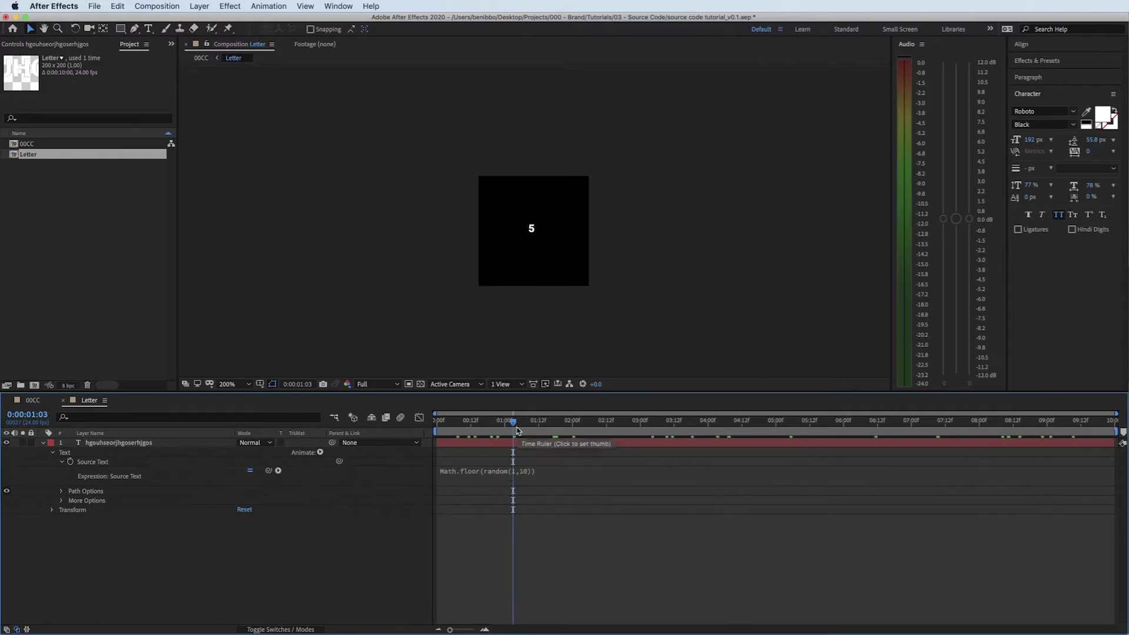
# Reset the text layer's Scale to 100%.
pyautogui.press('pageup')
pyautogui.press('pageup')
pyautogui.press('pageup')
pyautogui.press('pageup')
pyautogui.press('pageup')
pyautogui.press('pageup')
pyautogui.press('pageup')
pyautogui.press('pageup')
pyautogui.press('pageup')
pyautogui.press('pageup')
pyautogui.press('pageup')
pyautogui.press('pageup')
pyautogui.click(207, 444)
pyautogui.press('s')
pyautogui.click(266, 453)
pyautogui.write('100')
pyautogui.press('Return')
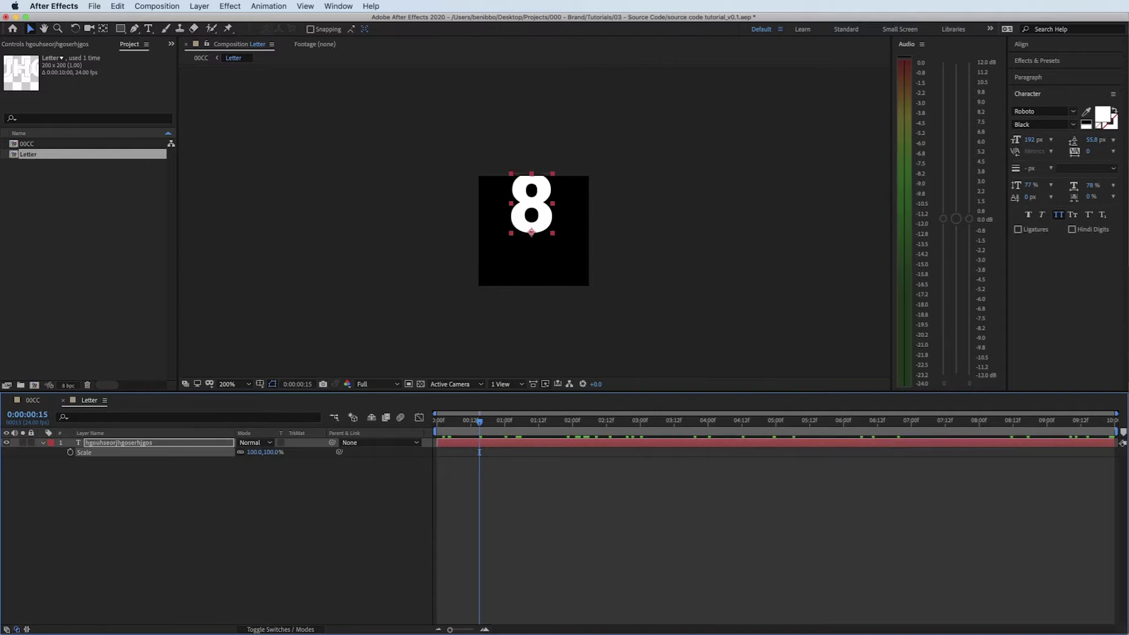
# Centre the digit horizontally and vertically in the comp, then preview from the start.
pyautogui.click(1024, 44)
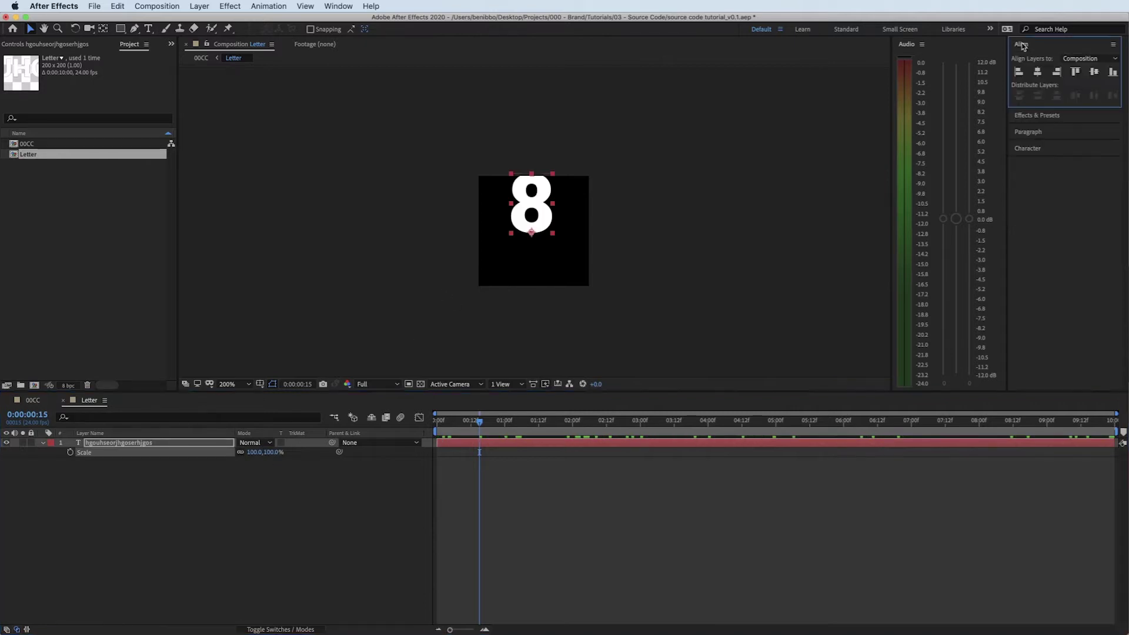
pyautogui.click(1038, 71)
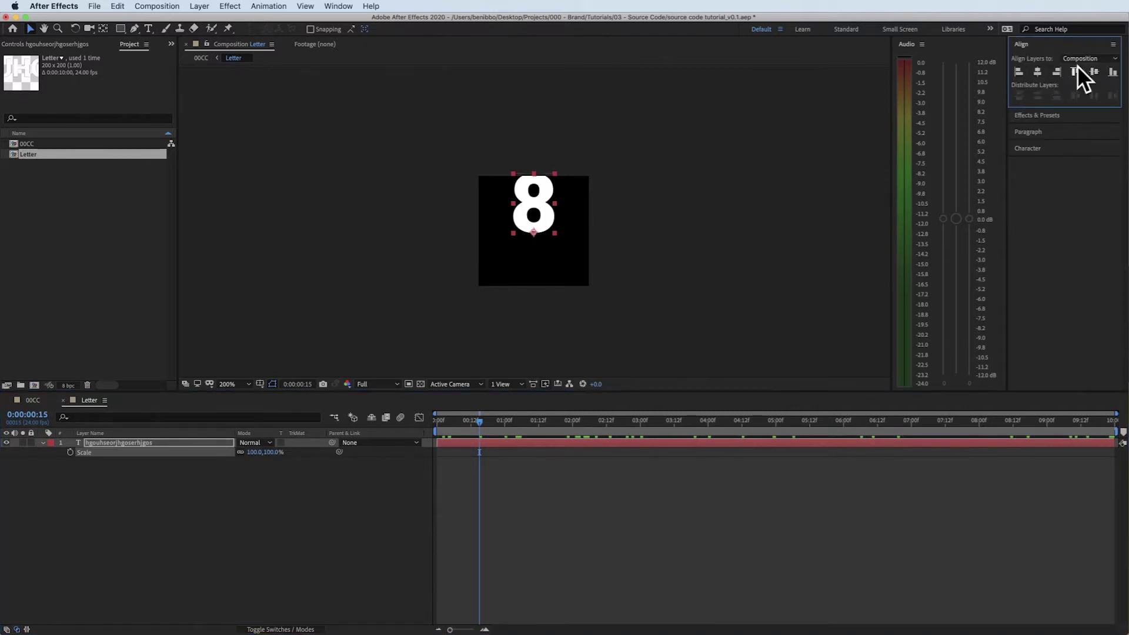
pyautogui.click(1094, 71)
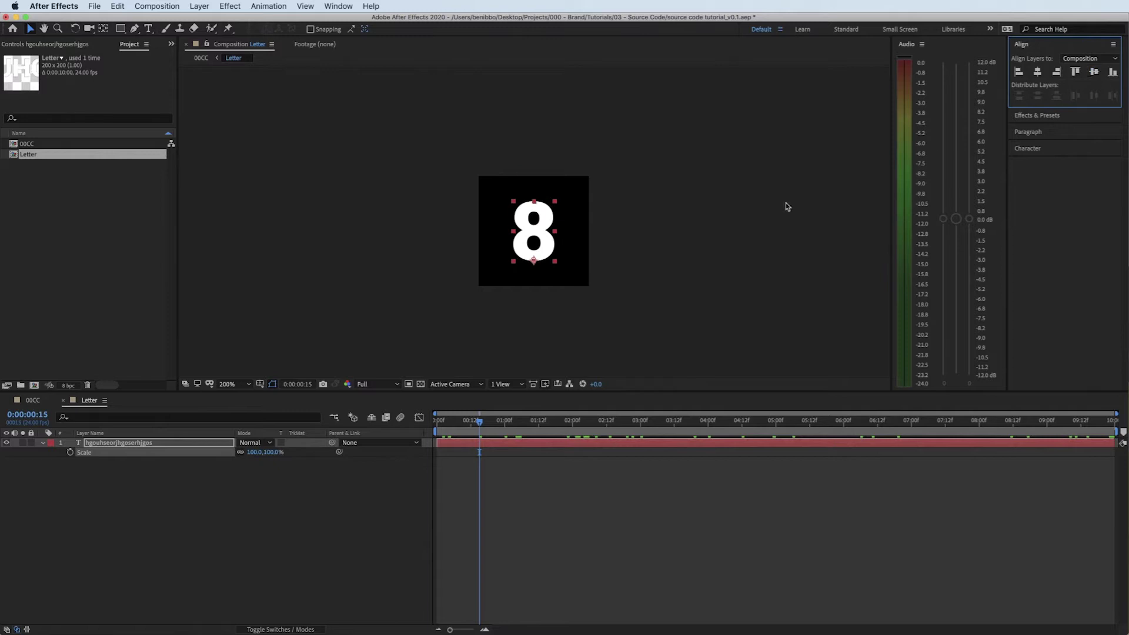
pyautogui.click(438, 421)
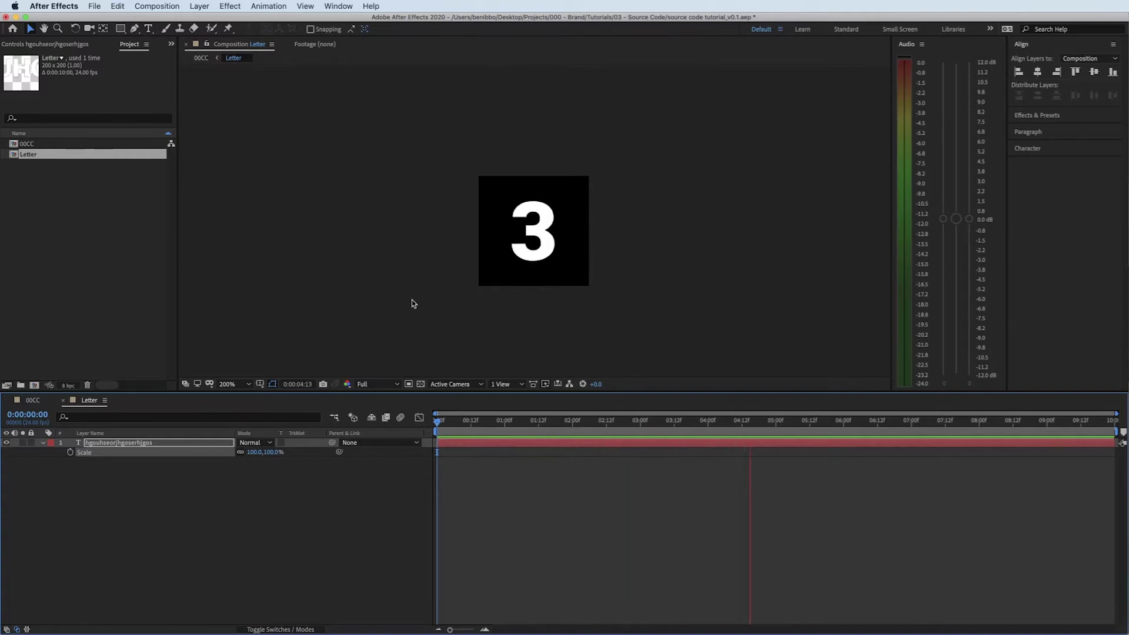
pyautogui.press('space')
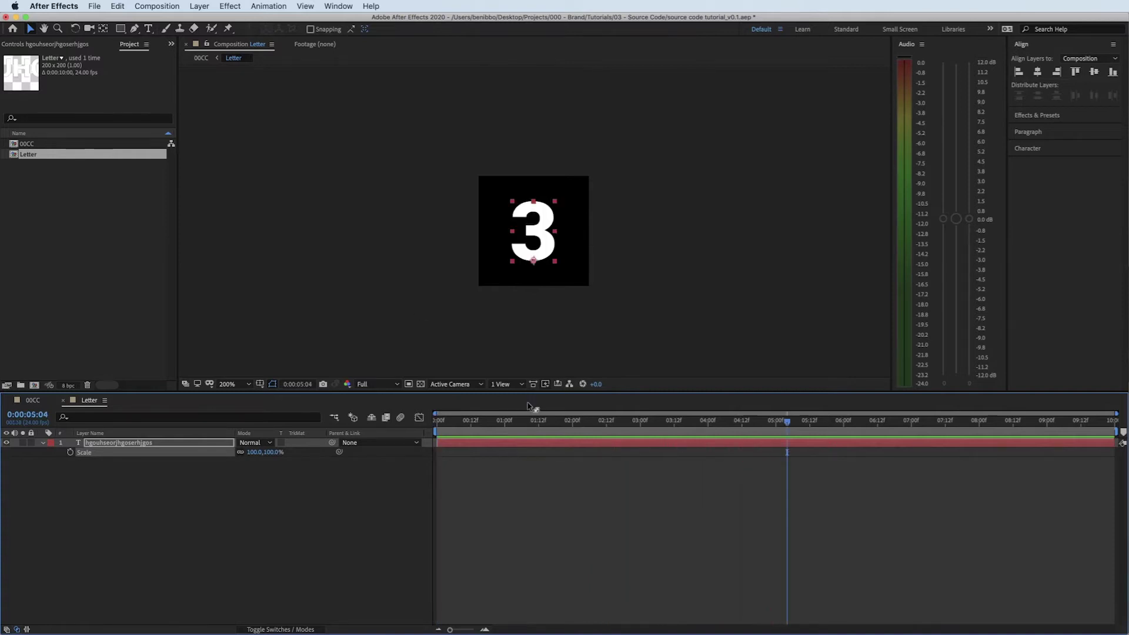
pyautogui.click(503, 426)
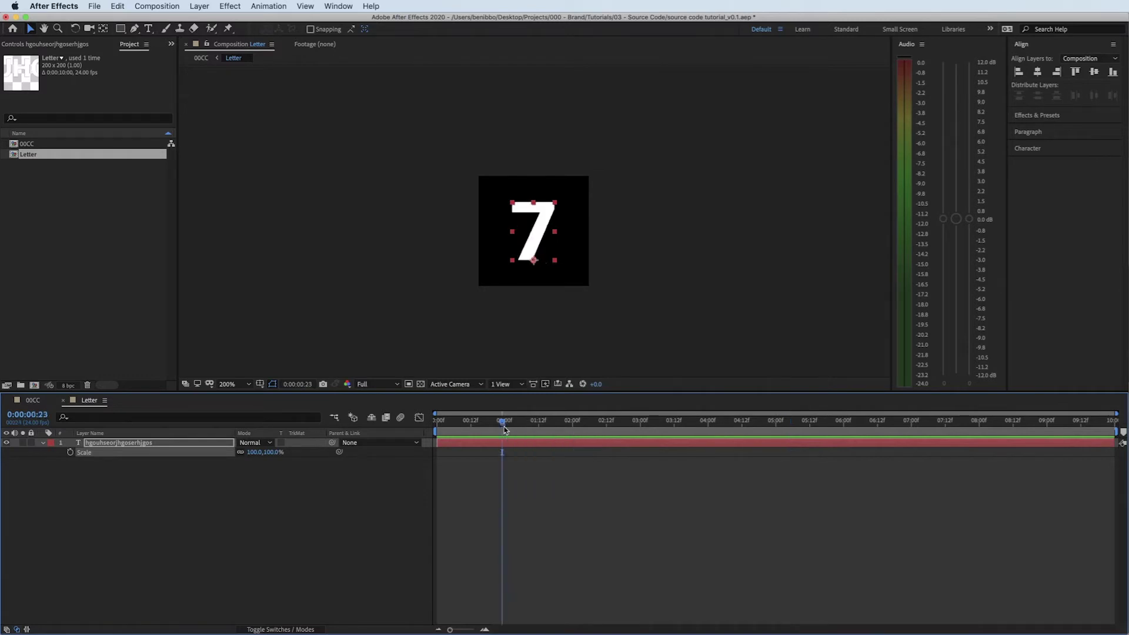
# Raise the expression's random range upper limit to 100 and preview the numbers.
pyautogui.press('pageup')
pyautogui.press('pageup')
pyautogui.press('pageup')
pyautogui.press('pageup')
pyautogui.press('pageup')
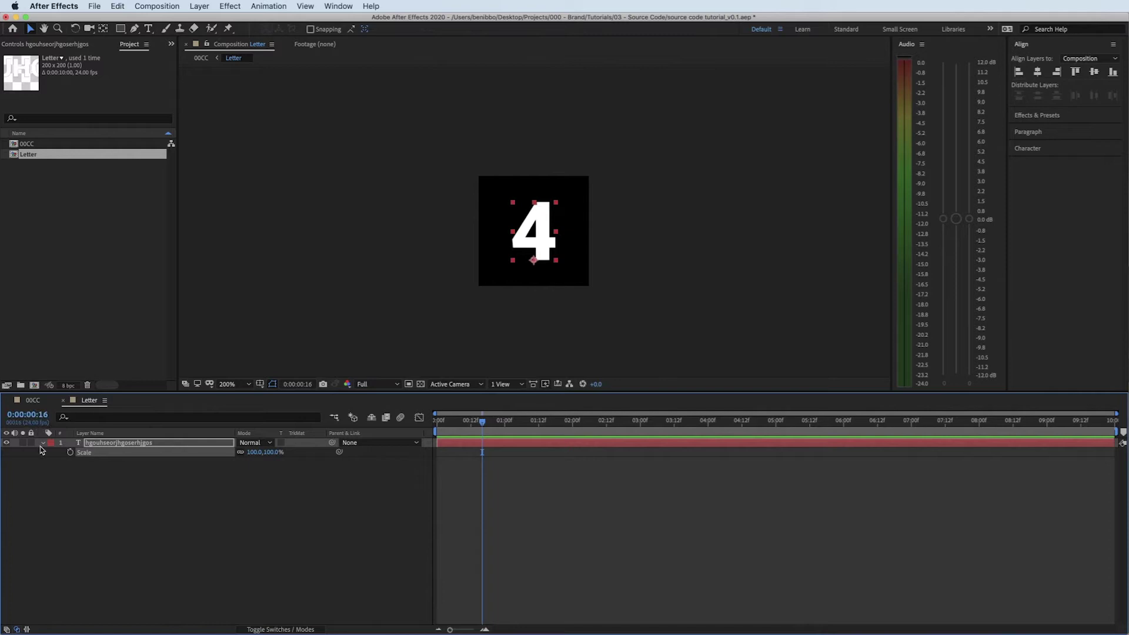
pyautogui.click(43, 443)
pyautogui.click(51, 463)
pyautogui.click(52, 462)
pyautogui.click(51, 453)
pyautogui.click(61, 462)
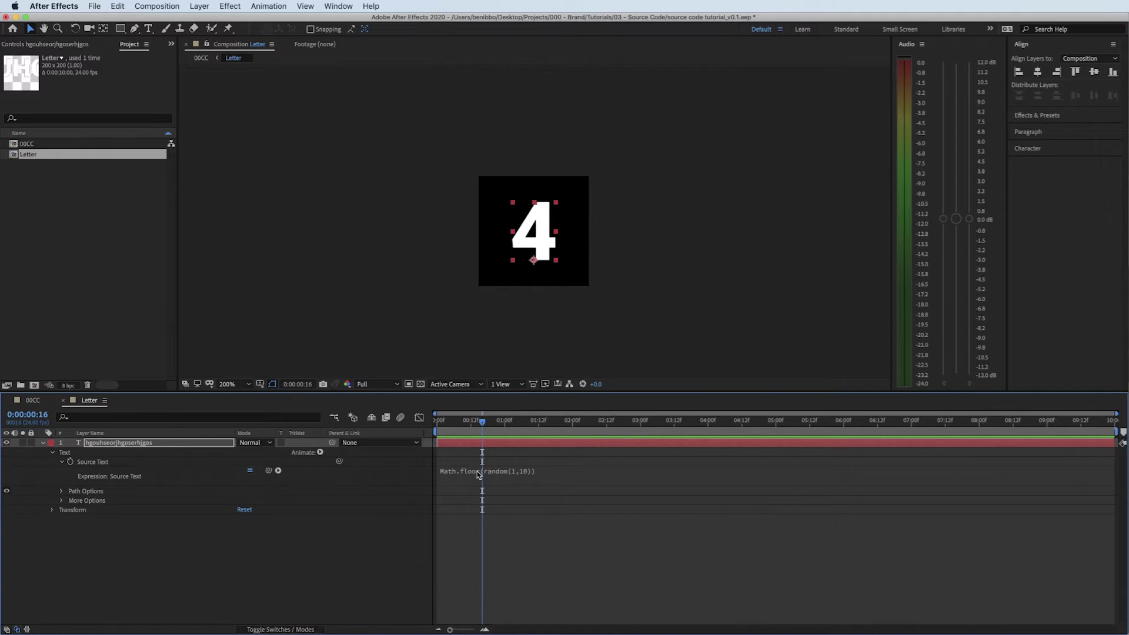
pyautogui.click(506, 473)
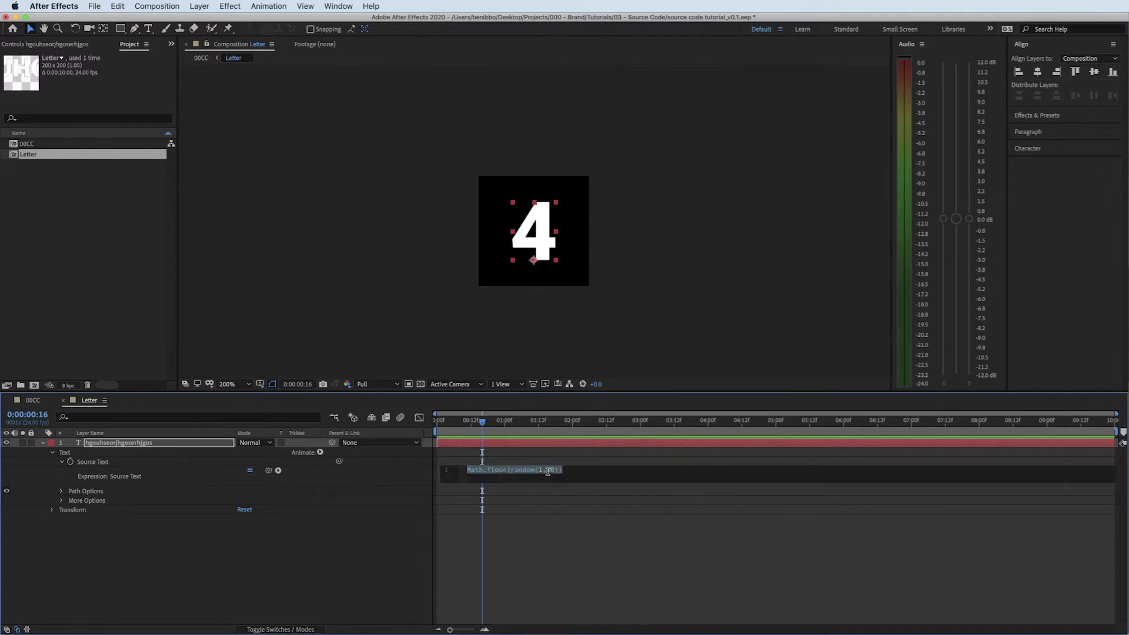
pyautogui.click(547, 471)
pyautogui.click(554, 469)
pyautogui.click(585, 464)
pyautogui.press('space')
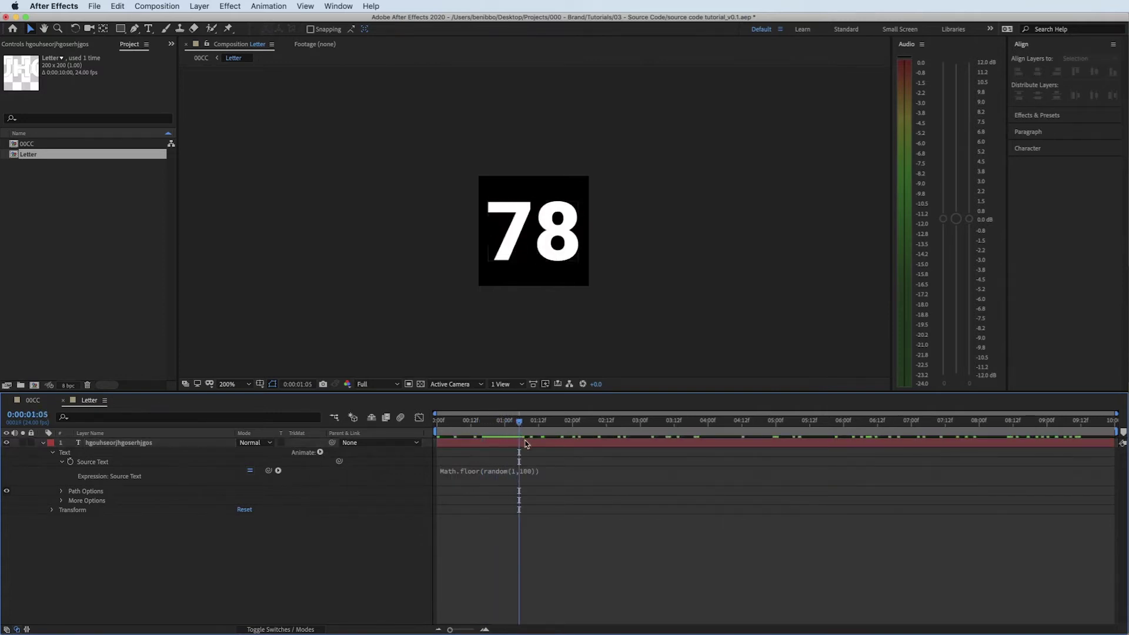
# Change the expression to Math.floor(random(0.1,1.9)) and preview the resulting 0s and 1s.
pyautogui.click(525, 471)
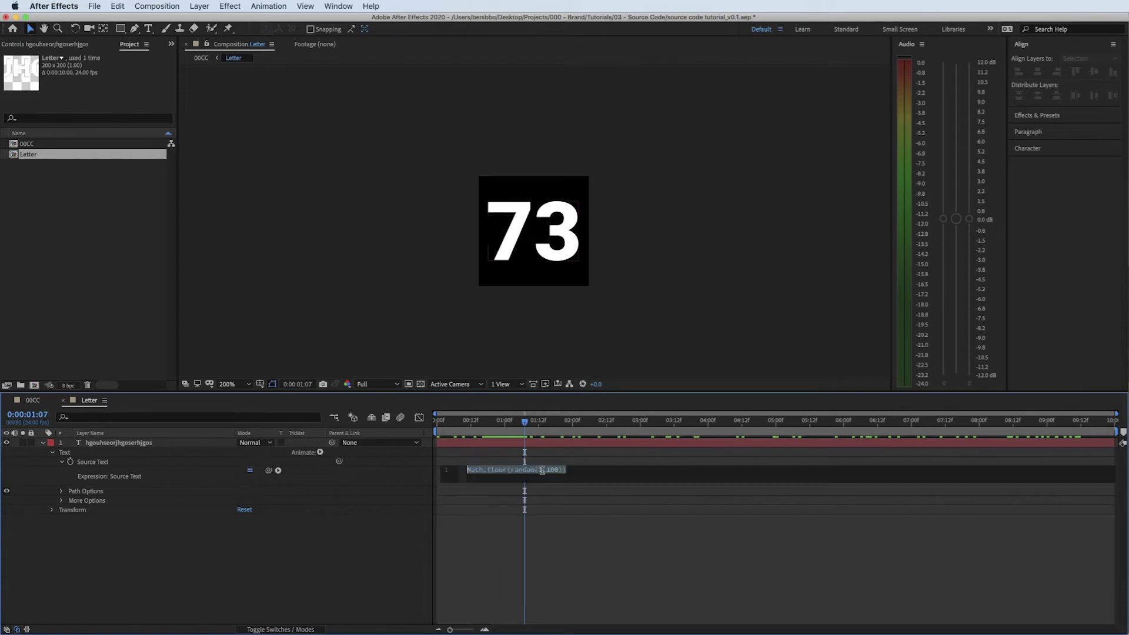
pyautogui.click(542, 470)
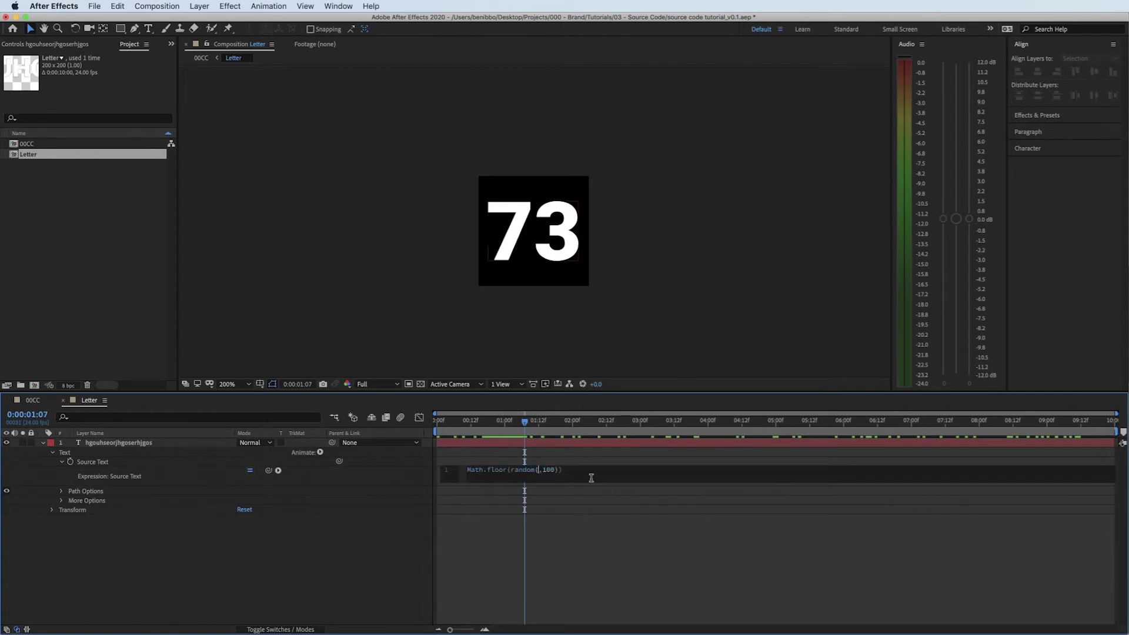
pyautogui.write('0.')
pyautogui.write('9')
pyautogui.click(559, 567)
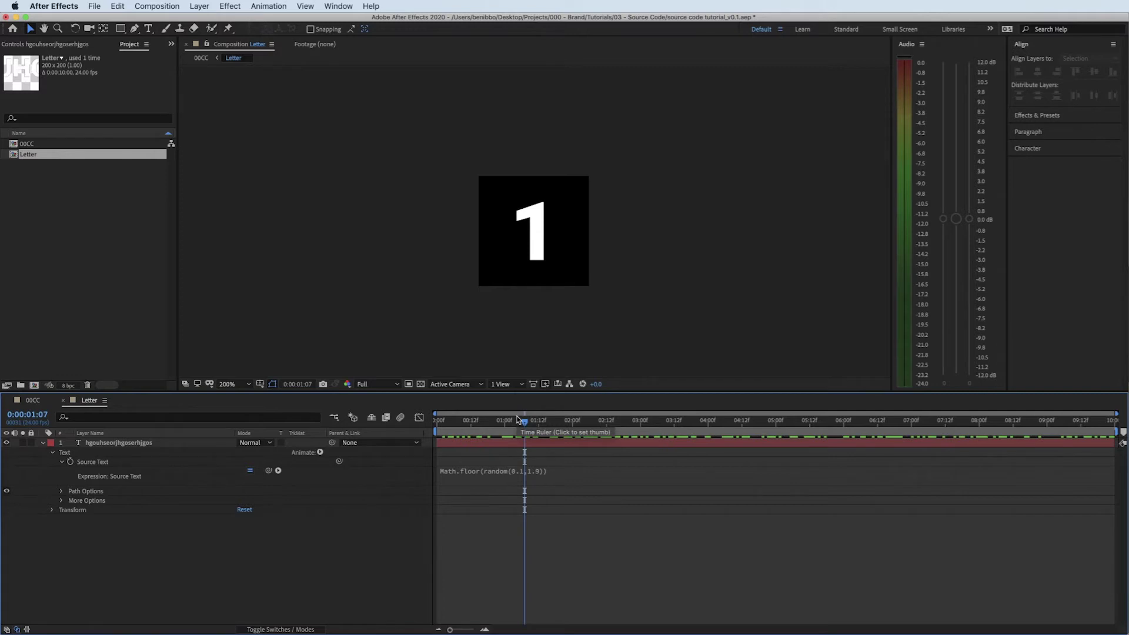
pyautogui.press('space')
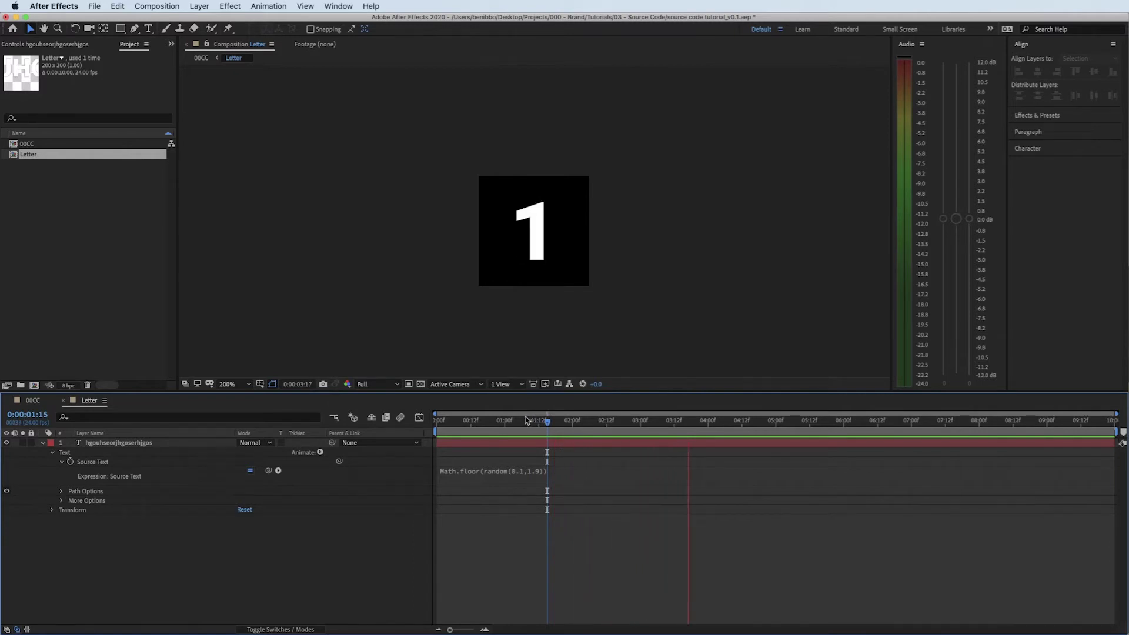
pyautogui.press('space')
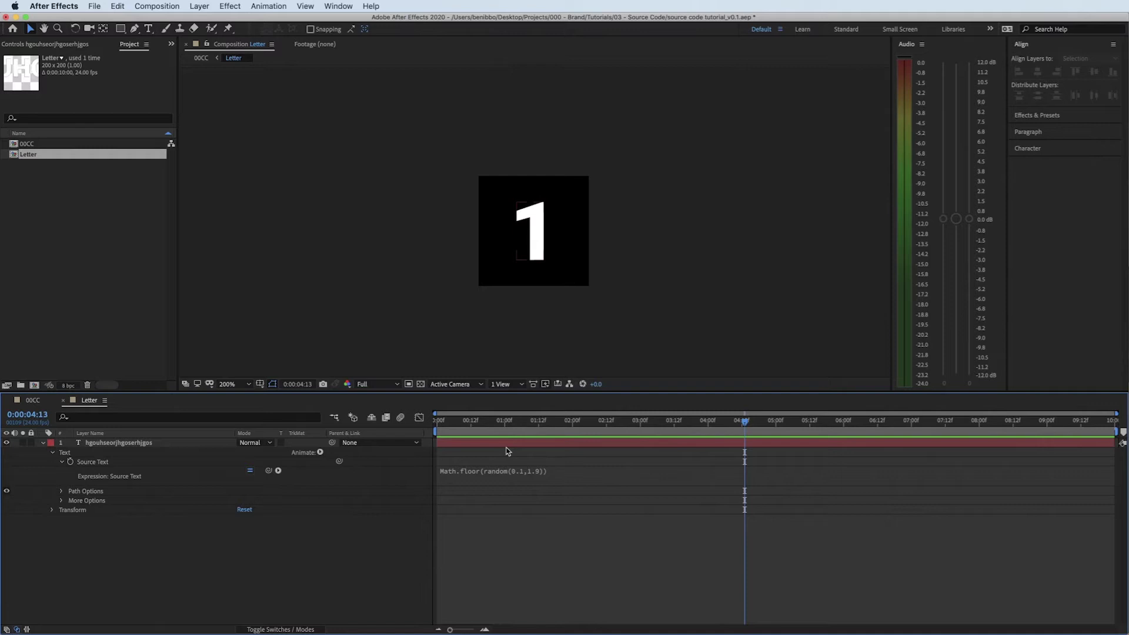
# Set the Letter composition's duration to 0:00:30:00.
pyautogui.rightClick(708, 351)
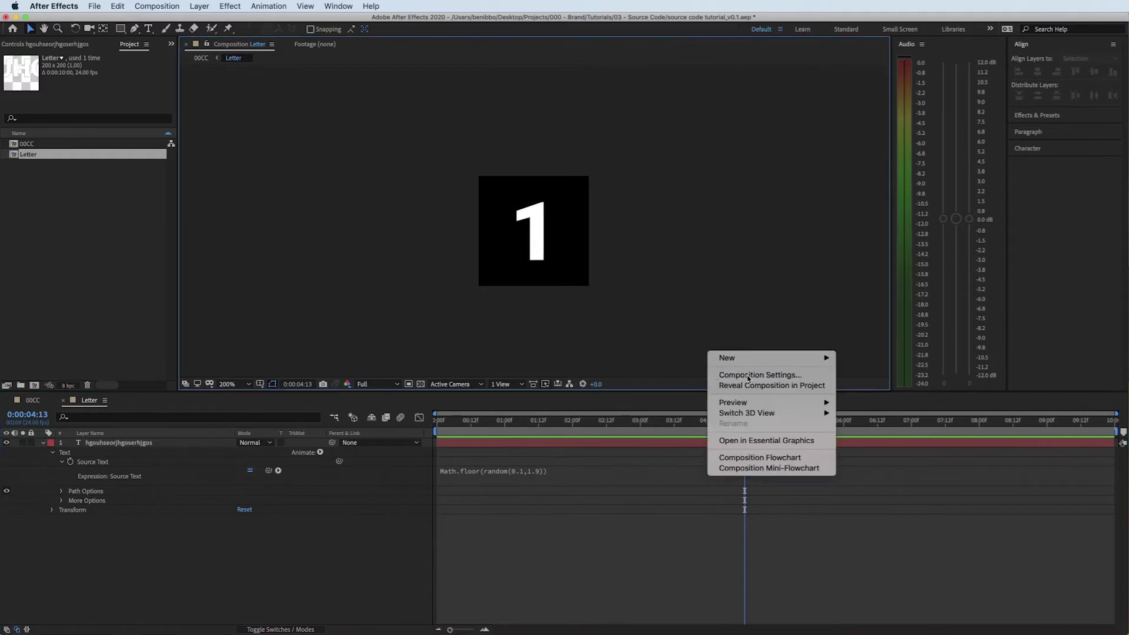
pyautogui.click(748, 377)
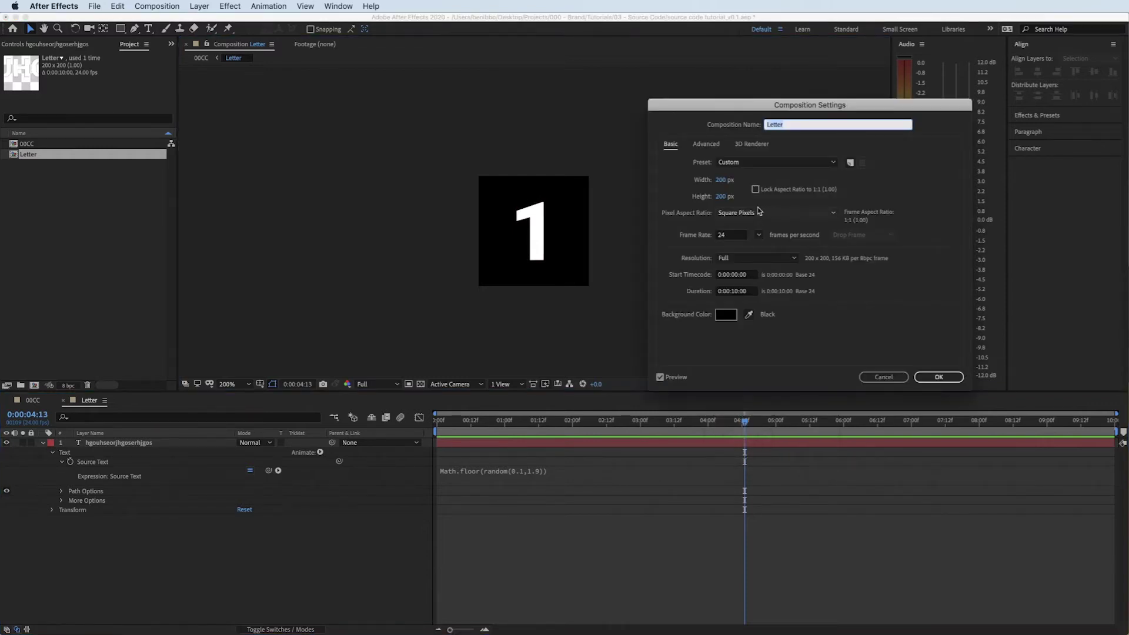
pyautogui.click(735, 291)
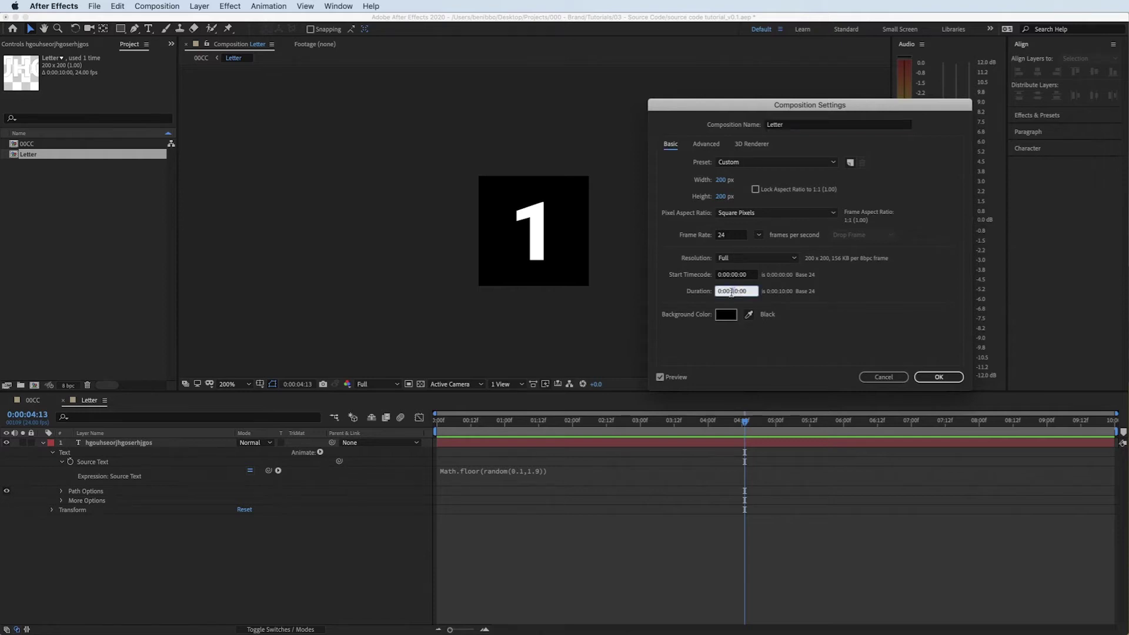
pyautogui.press('Return')
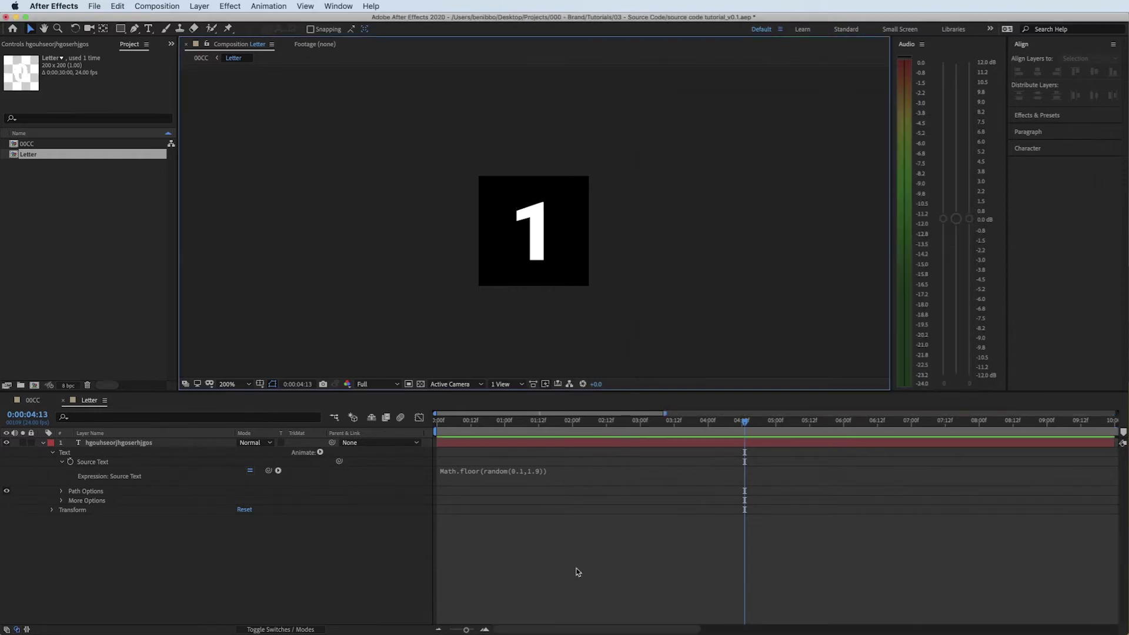
# Extend the text layer's out point to the full 30-second timeline.
pyautogui.moveTo(467, 631); pyautogui.dragTo(437, 631)
pyautogui.moveTo(663, 442); pyautogui.dragTo(1108, 442)
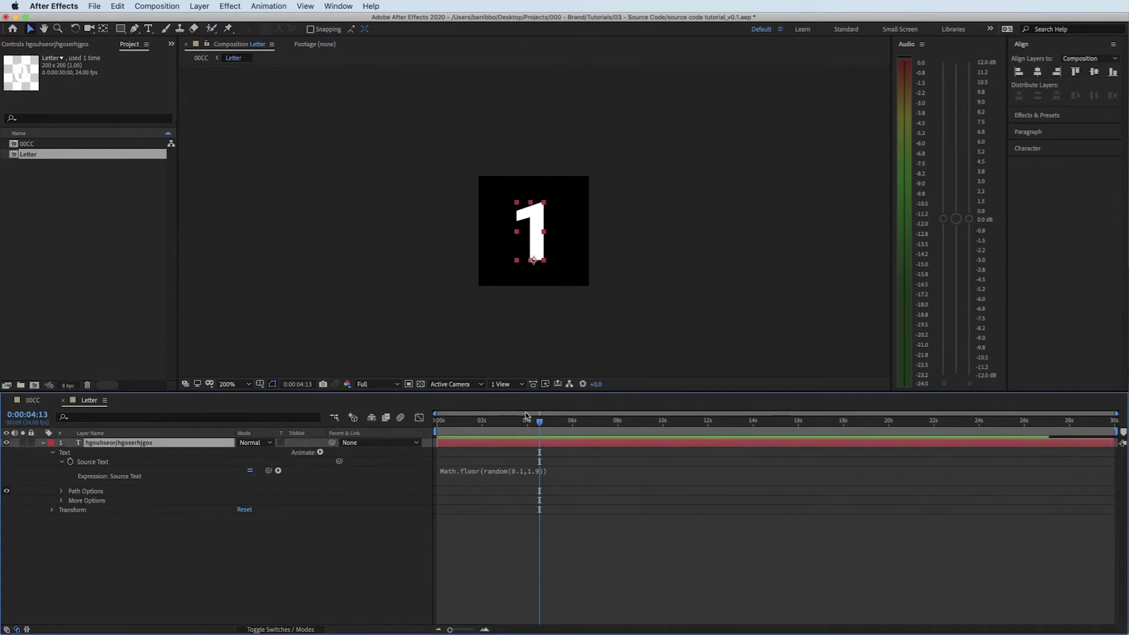
pyautogui.moveTo(539, 423); pyautogui.dragTo(818, 430)
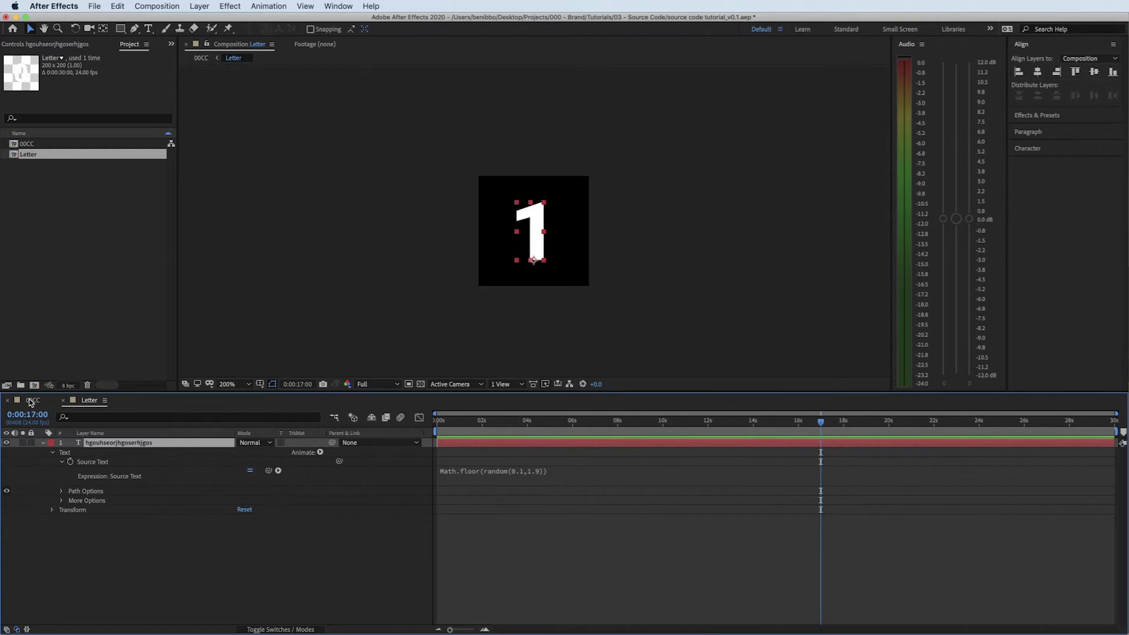
# In the 00CC comp, precompose the Letter layer as 'Line' and open it.
pyautogui.click(32, 400)
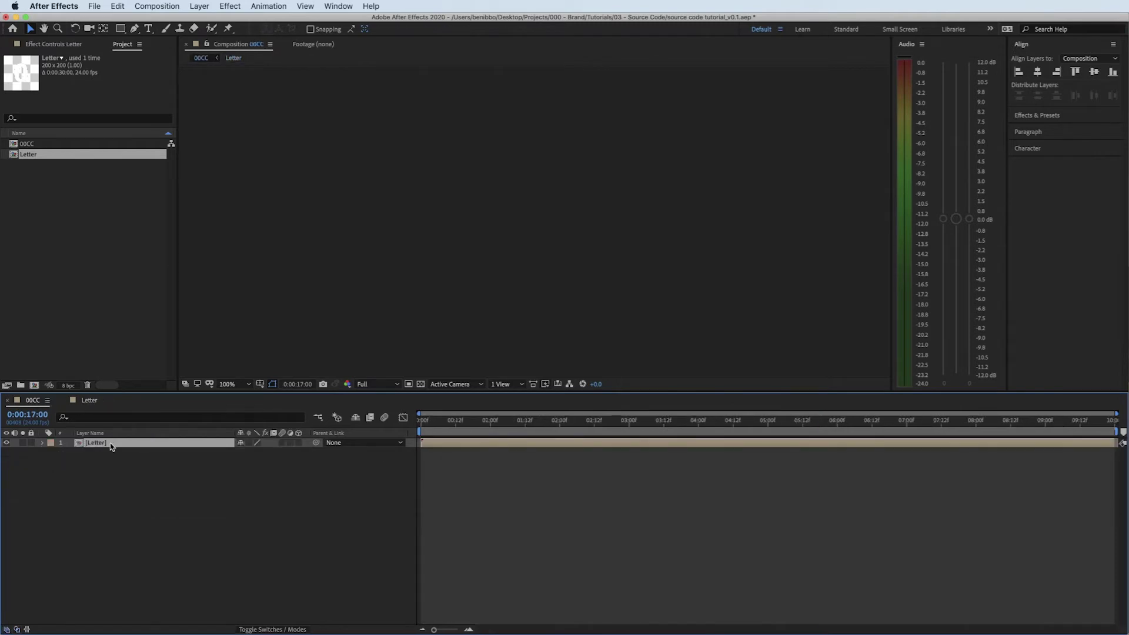
pyautogui.press('super+shift+c')
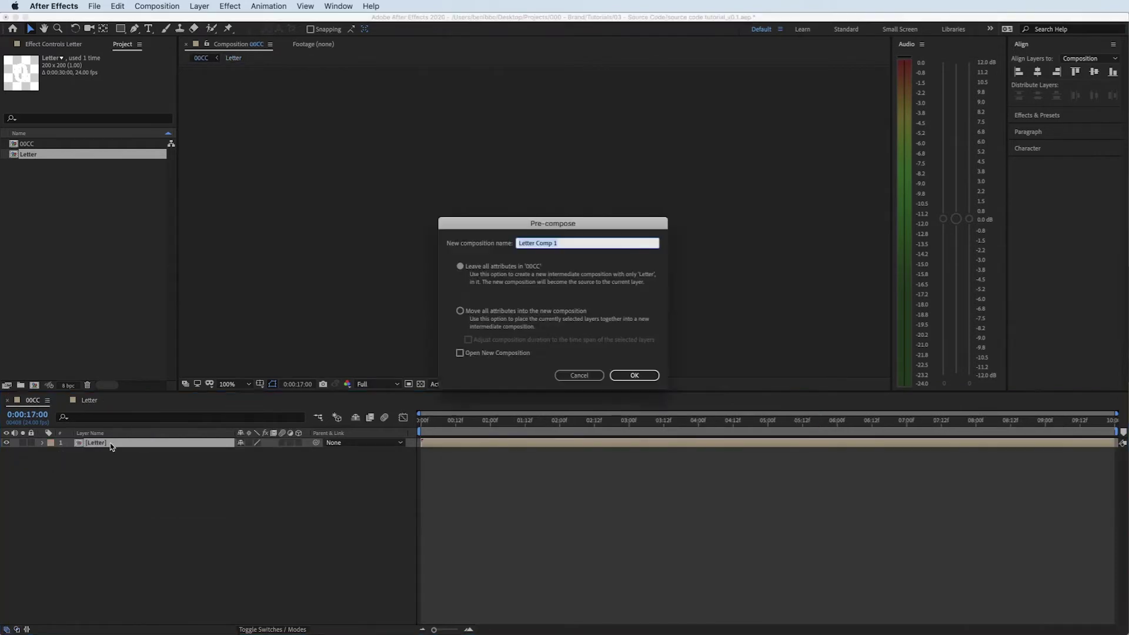
pyautogui.write('Line')
pyautogui.press('Return')
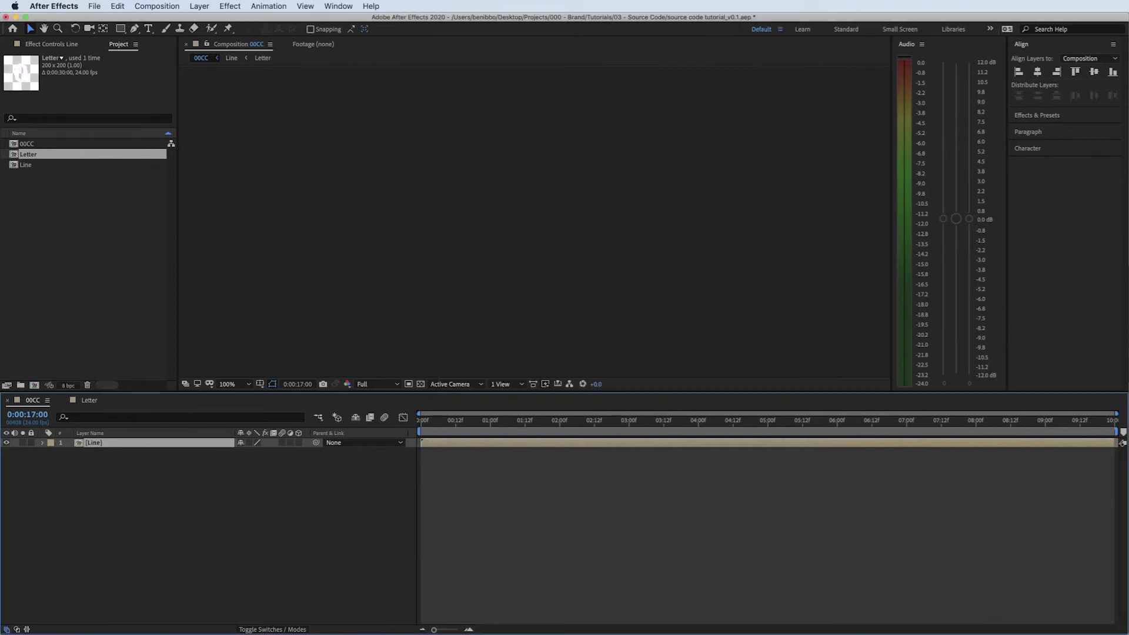
pyautogui.doubleClick(109, 445)
# Set the Line composition's width to 4000 px.
pyautogui.click(457, 443)
pyautogui.rightClick(430, 292)
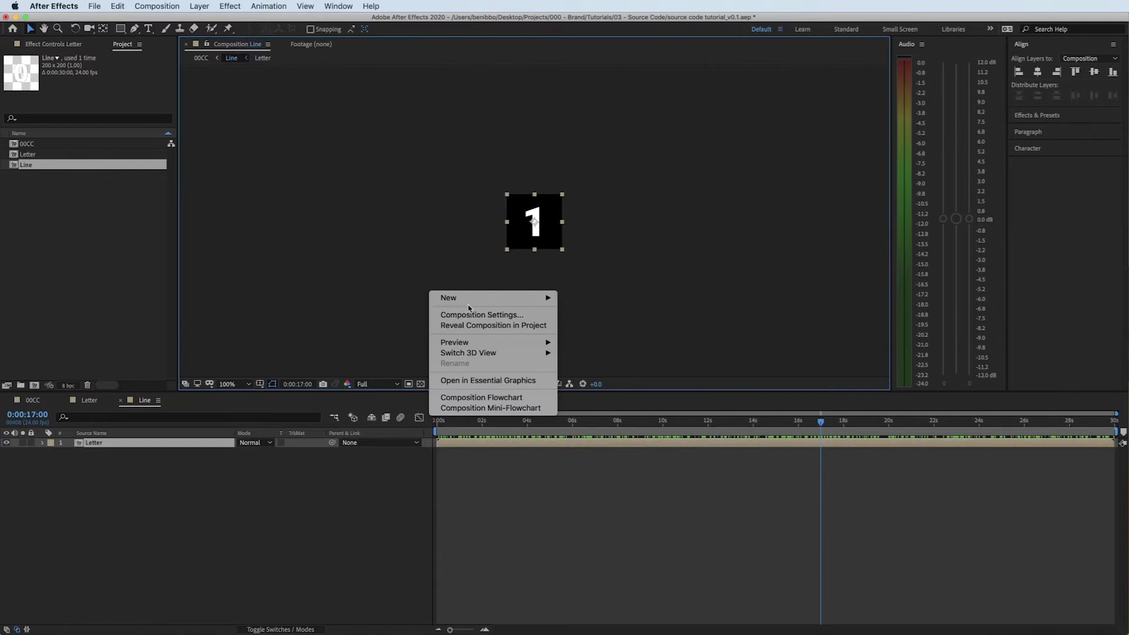
pyautogui.click(472, 315)
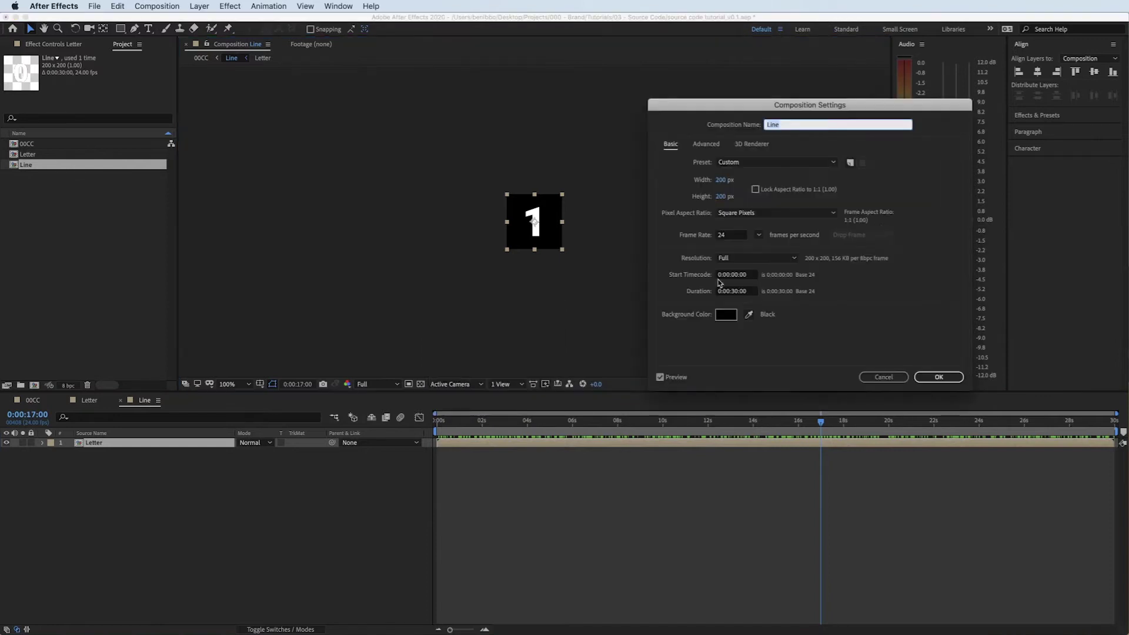
pyautogui.click(726, 180)
pyautogui.write('4000')
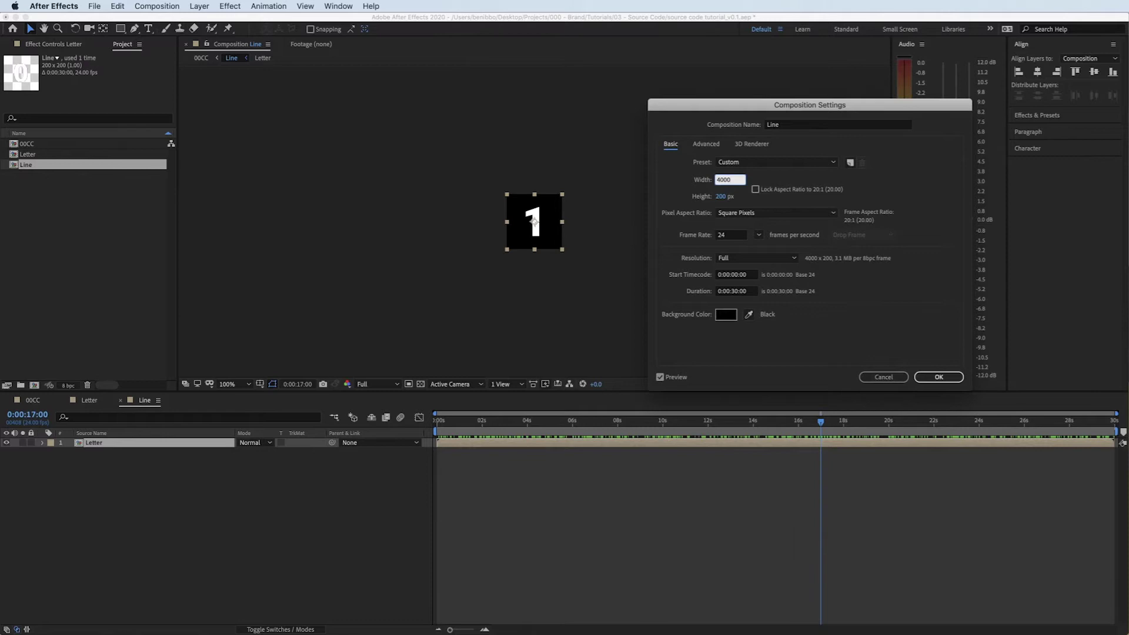
pyautogui.press('Return')
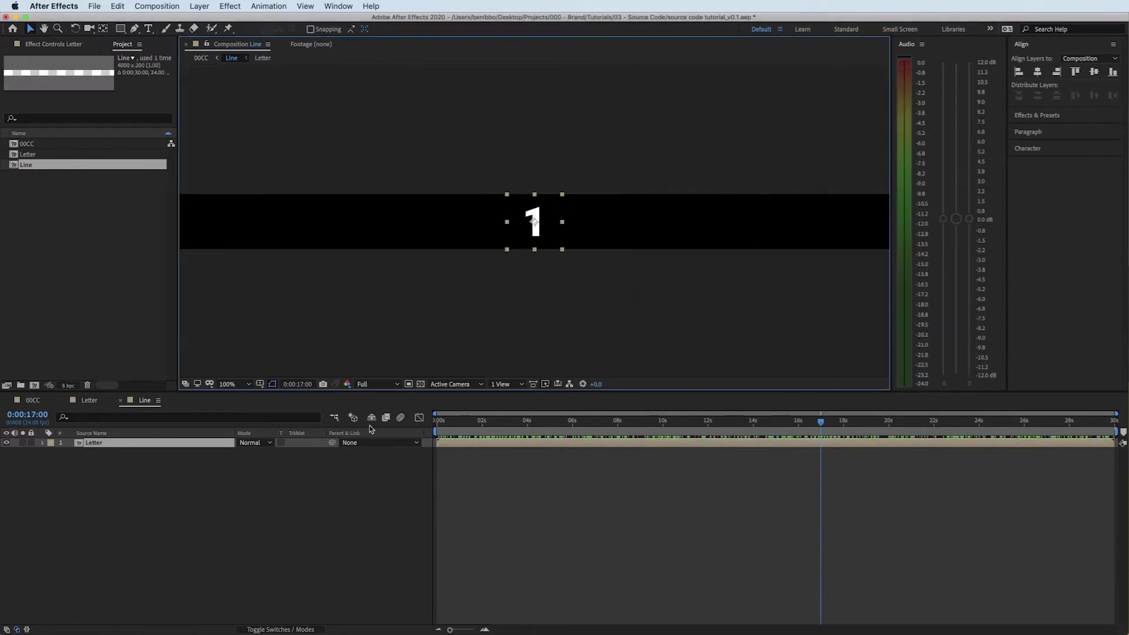
# Duplicate the Letter layer, placing copies at the left and right ends plus several in the centre.
pyautogui.click(222, 446)
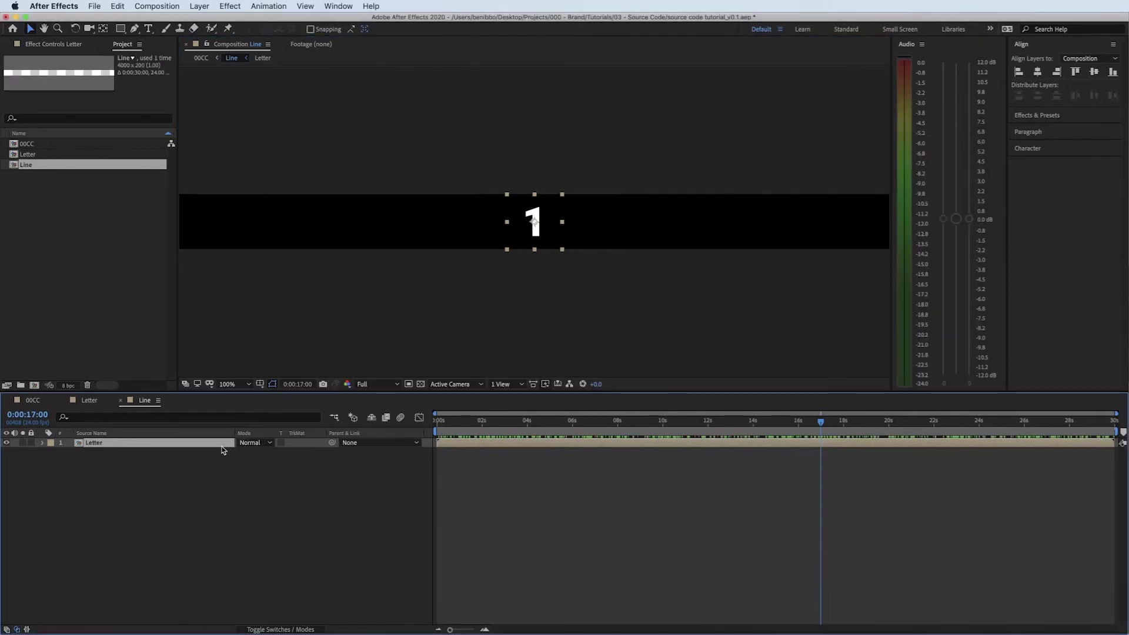
pyautogui.press('super+d')
pyautogui.press('super+d')
pyautogui.press('super+d')
pyautogui.press('super+d')
pyautogui.press('super+d')
pyautogui.press('super+d')
pyautogui.press(',')
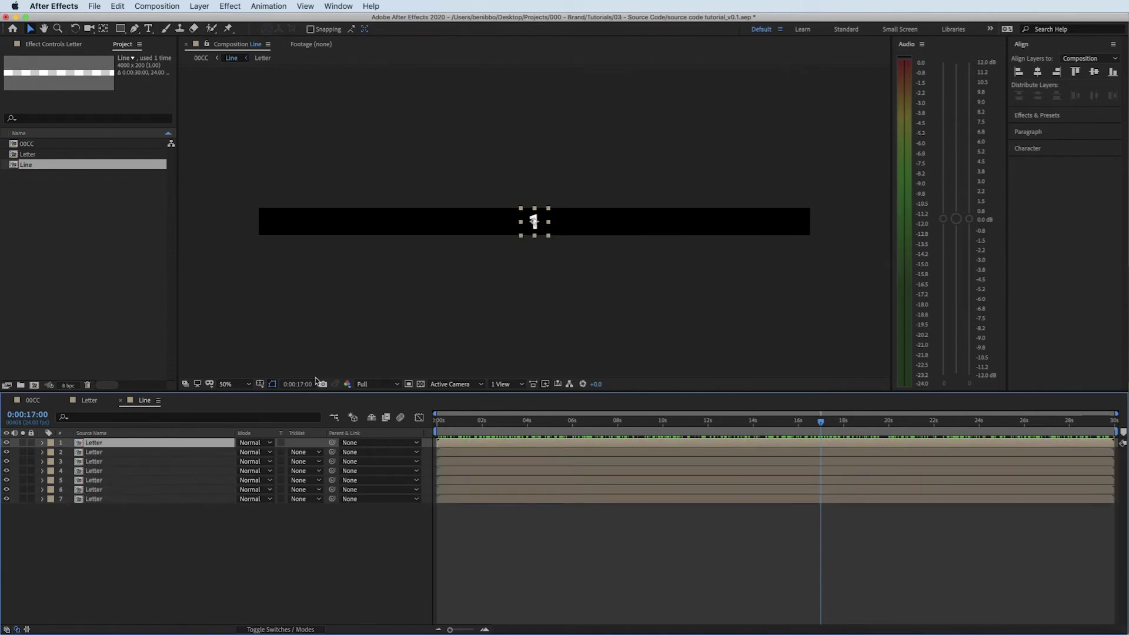
pyautogui.moveTo(537, 227); pyautogui.dragTo(285, 228)
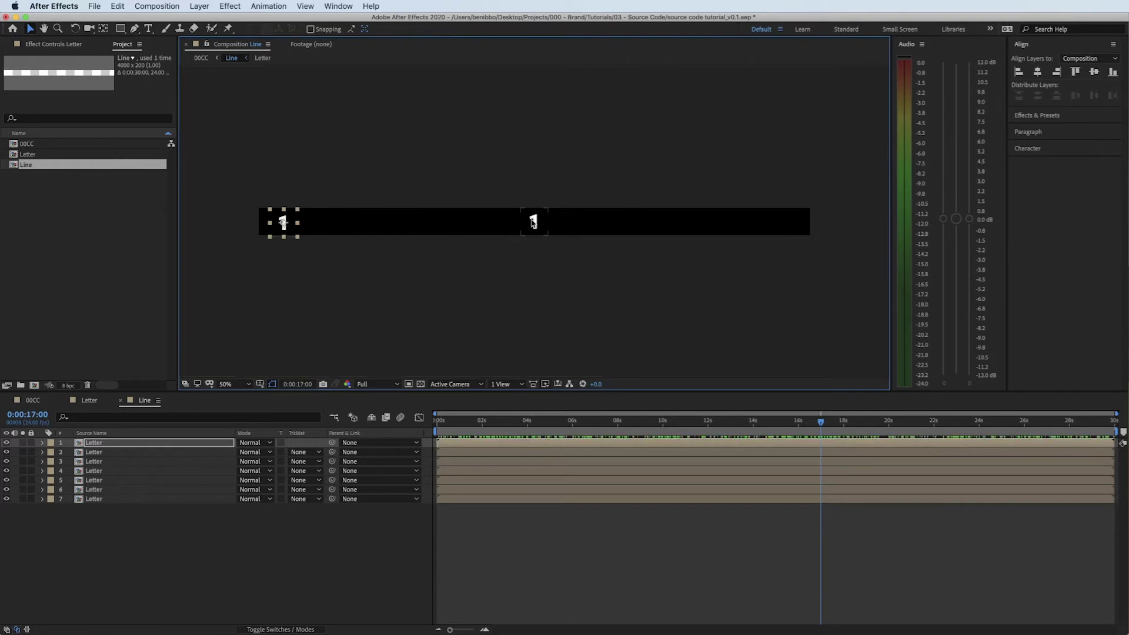
pyautogui.moveTo(533, 223); pyautogui.dragTo(776, 229)
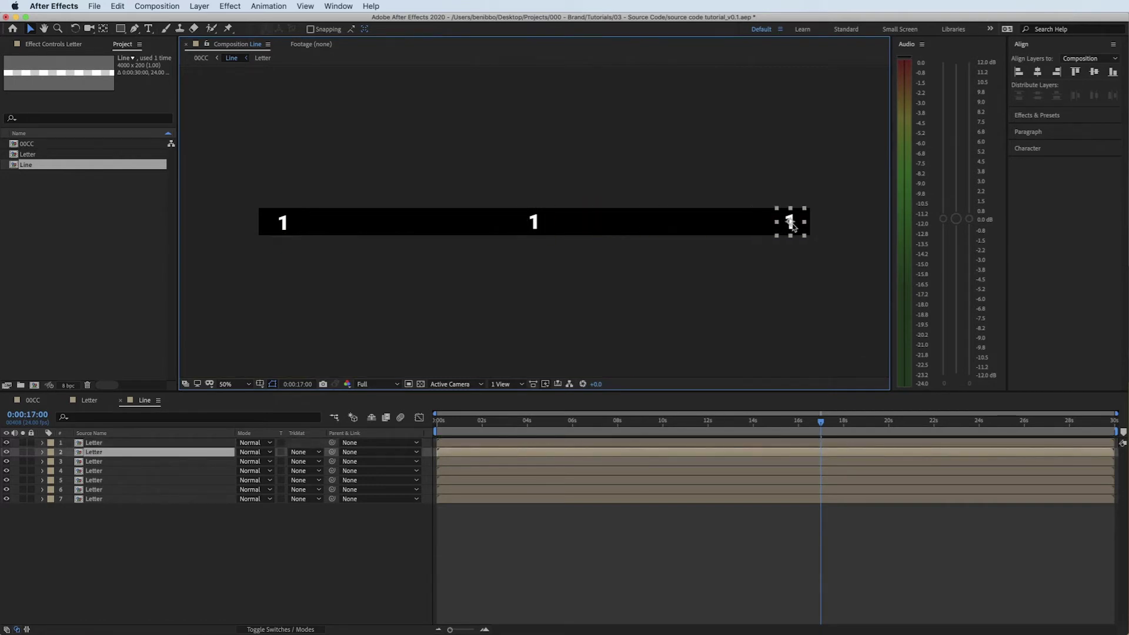
pyautogui.moveTo(535, 195); pyautogui.dragTo(528, 239)
pyautogui.press('super+d')
pyautogui.press('super+d')
pyautogui.press('super+d')
# Align the end 1s to the comp's left and right edges and distribute all copies evenly.
pyautogui.moveTo(838, 188); pyautogui.dragTo(216, 253)
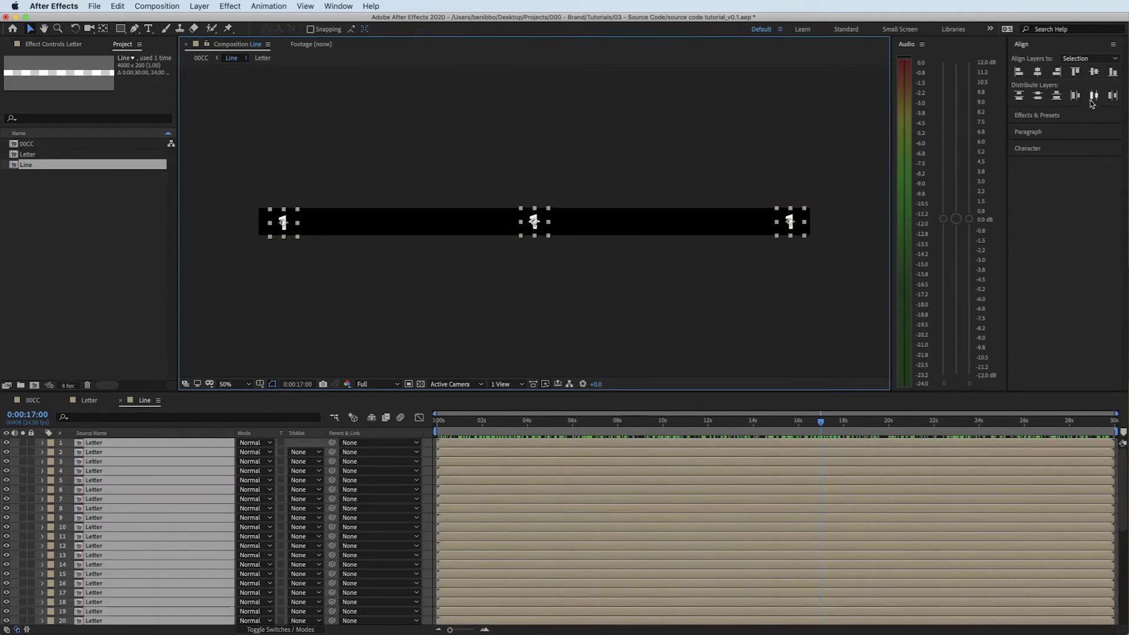
pyautogui.click(1092, 99)
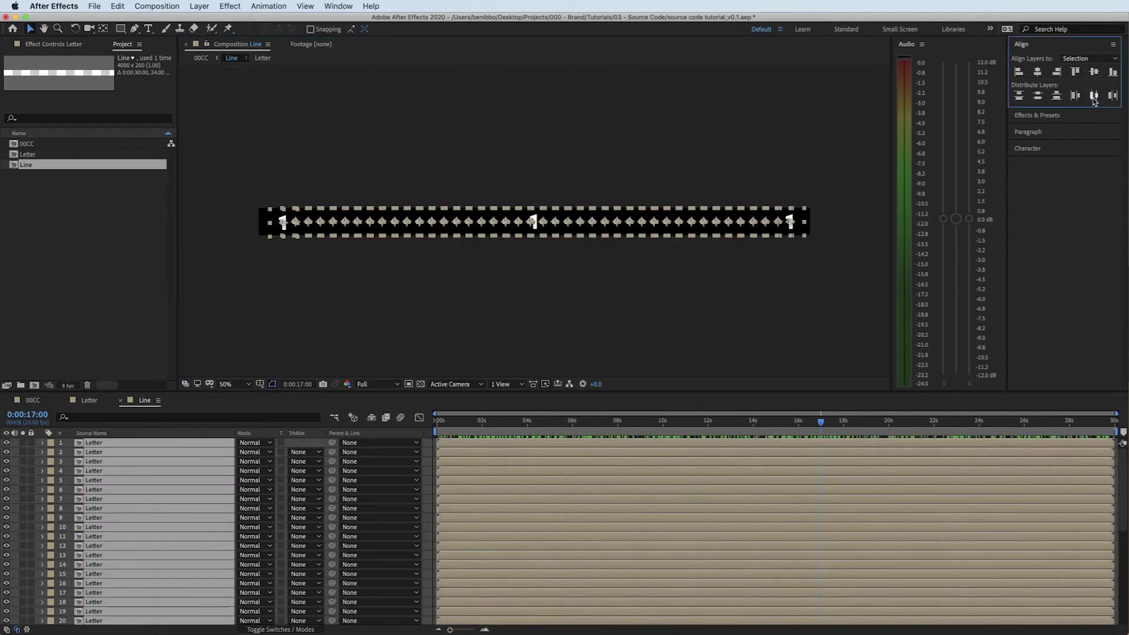
pyautogui.click(681, 158)
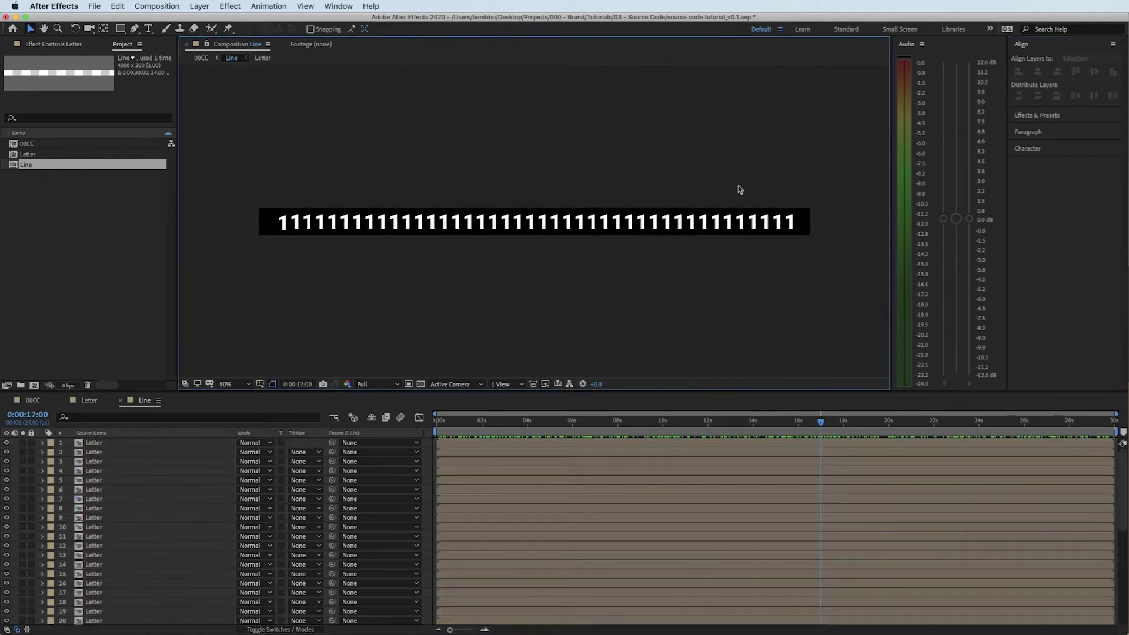
pyautogui.click(794, 222)
pyautogui.click(1057, 71)
pyautogui.click(285, 223)
pyautogui.click(1019, 72)
pyautogui.moveTo(836, 179); pyautogui.dragTo(254, 263)
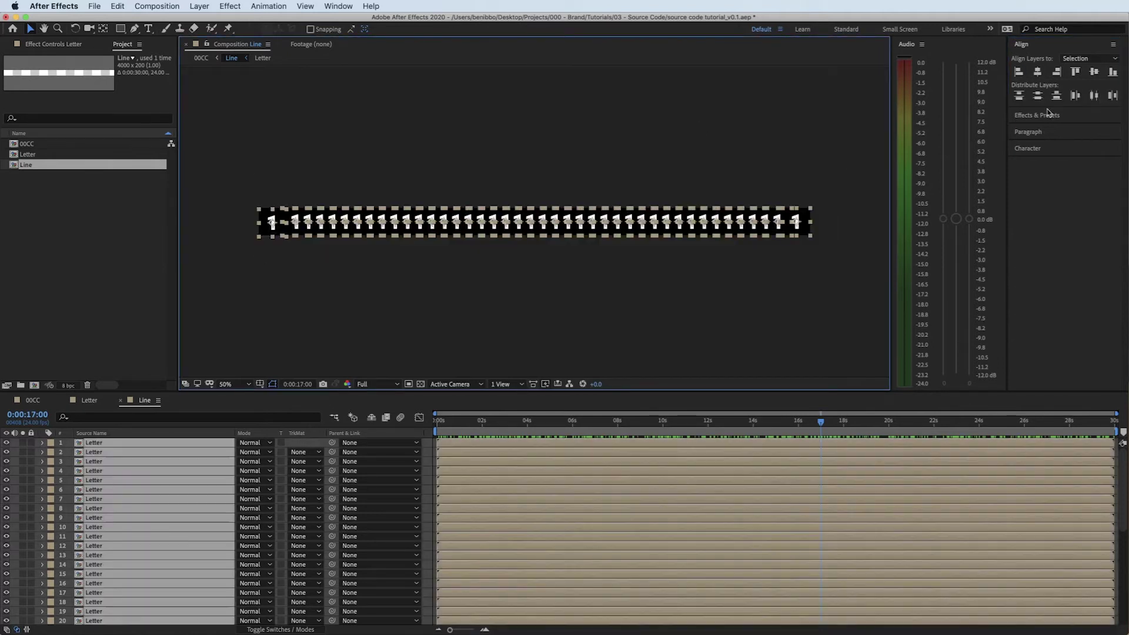
pyautogui.click(1094, 96)
pyautogui.click(574, 352)
pyautogui.press('/')
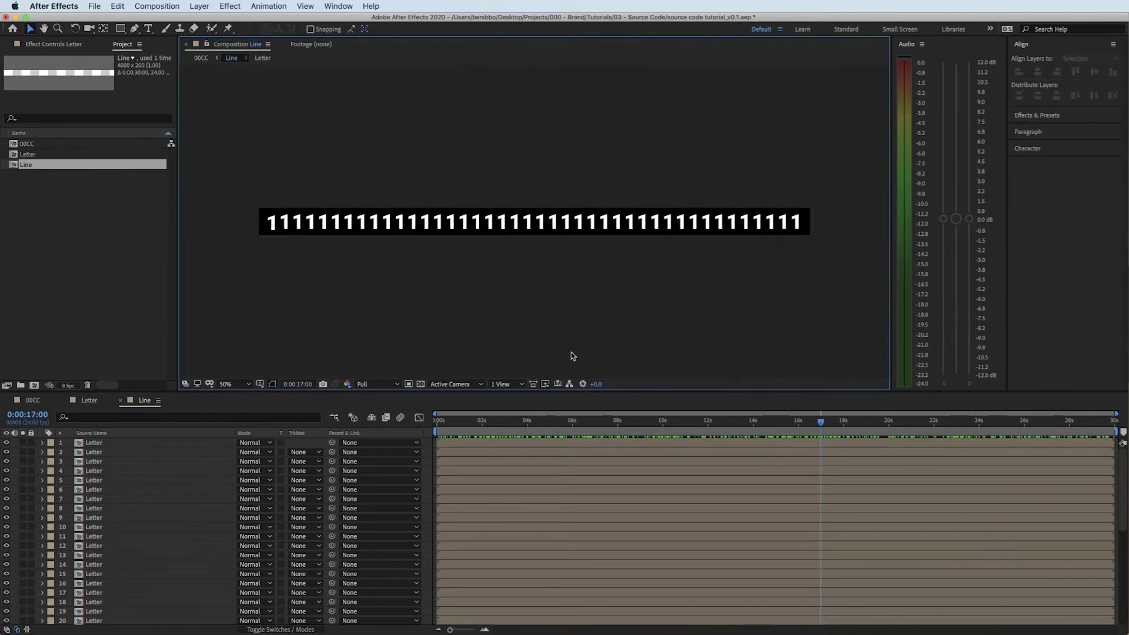
# Shorten the Line comp's duration from 30 seconds to 0:00:15:00 in Composition Settings.
pyautogui.click(530, 424)
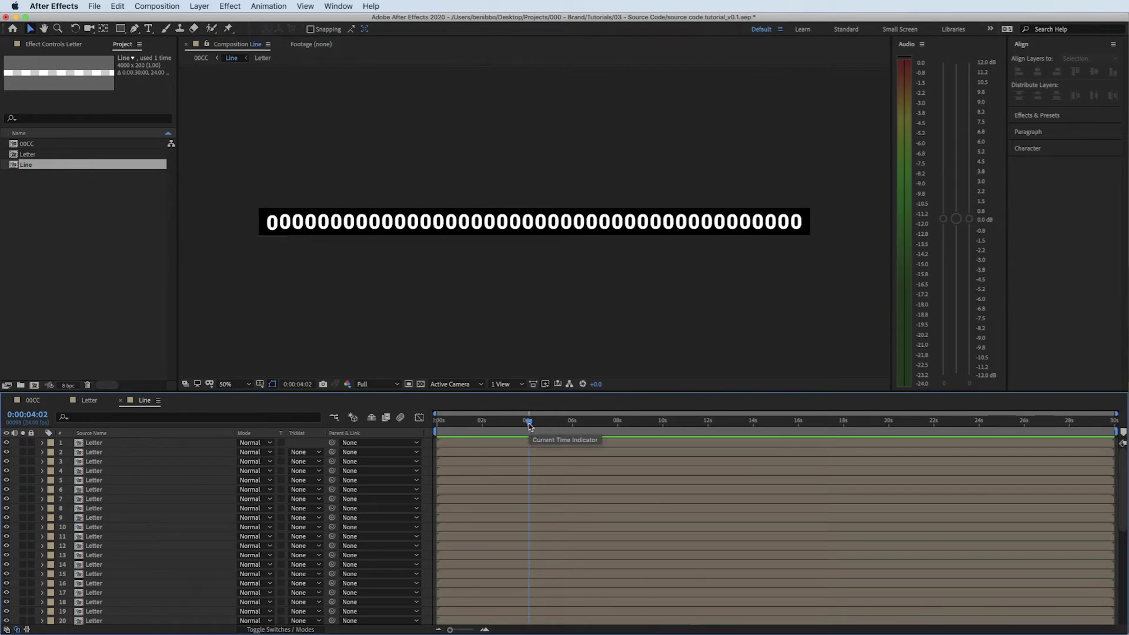
pyautogui.rightClick(517, 343)
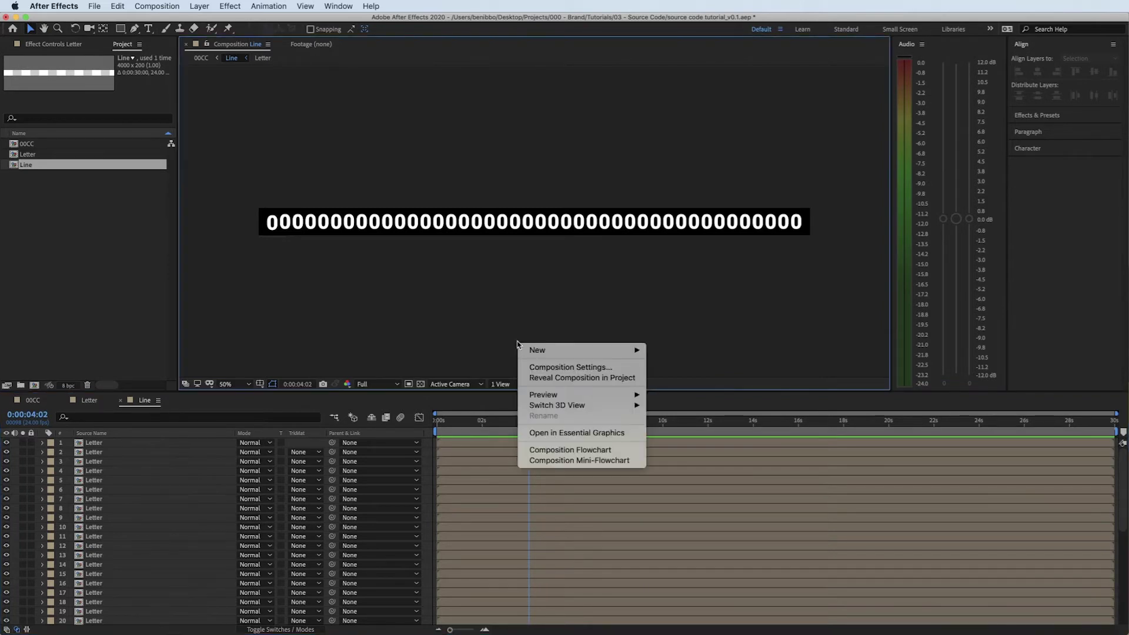
pyautogui.click(548, 367)
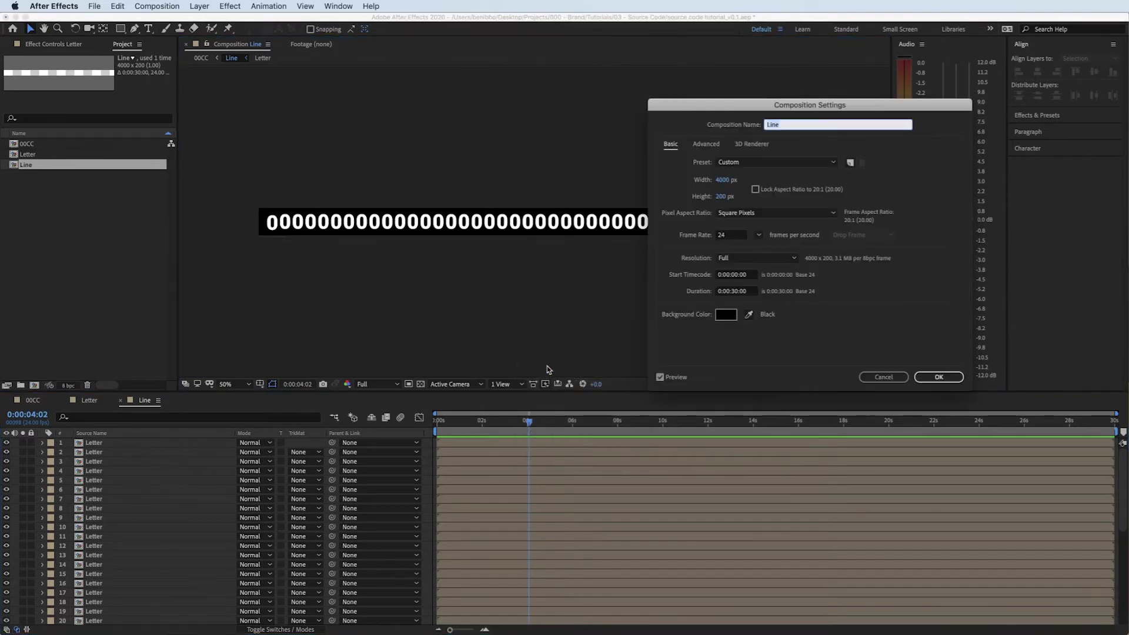
pyautogui.click(733, 293)
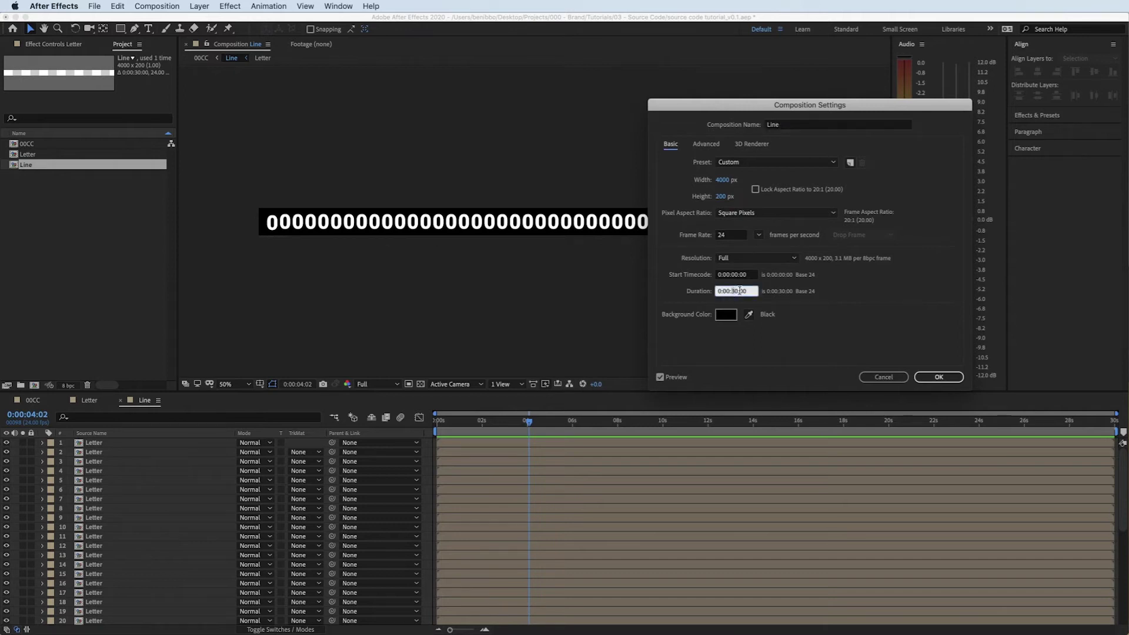
pyautogui.doubleClick(733, 292)
pyautogui.write('15')
pyautogui.press('Return')
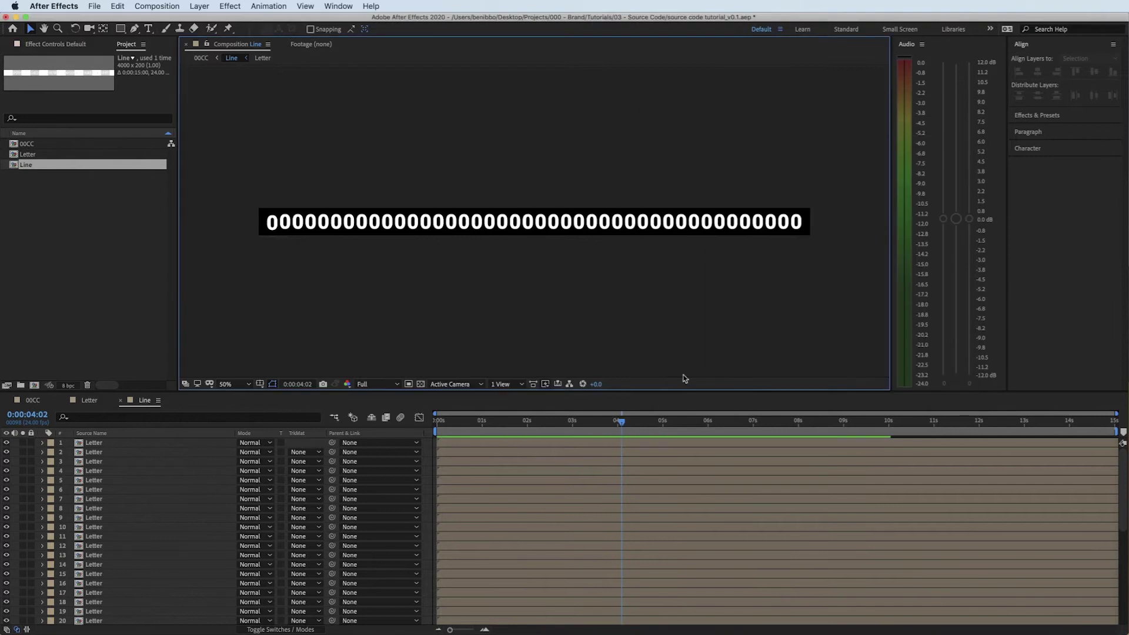
pyautogui.click(452, 631)
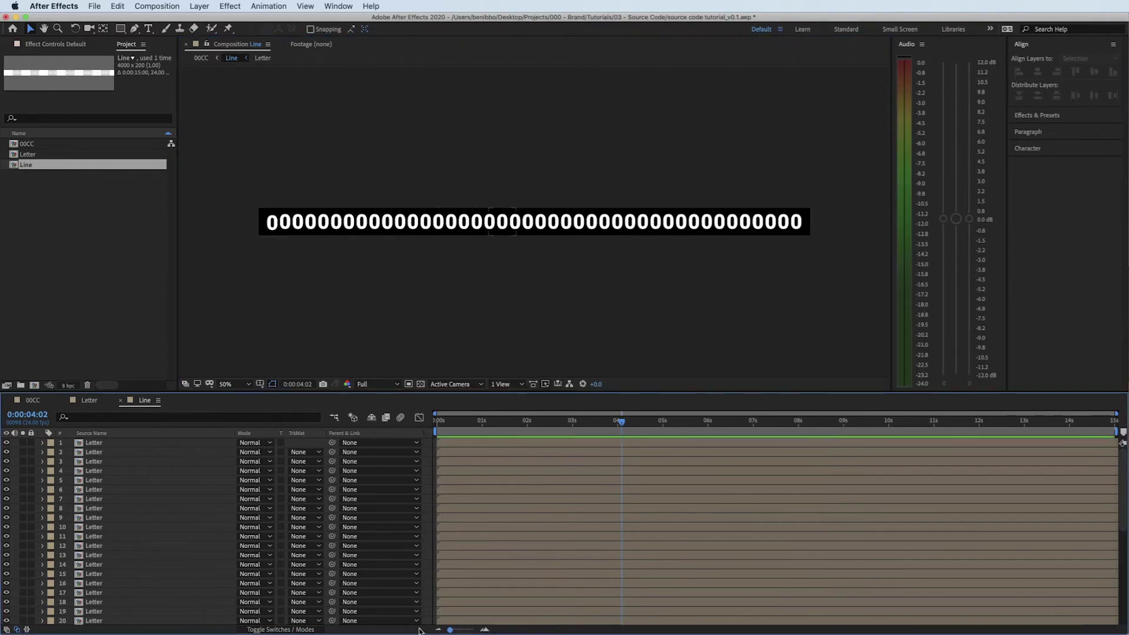
# Offset the first several Letter layers so their digits differ, with the Timeline enlarged.
pyautogui.click(653, 445)
pyautogui.click(640, 462)
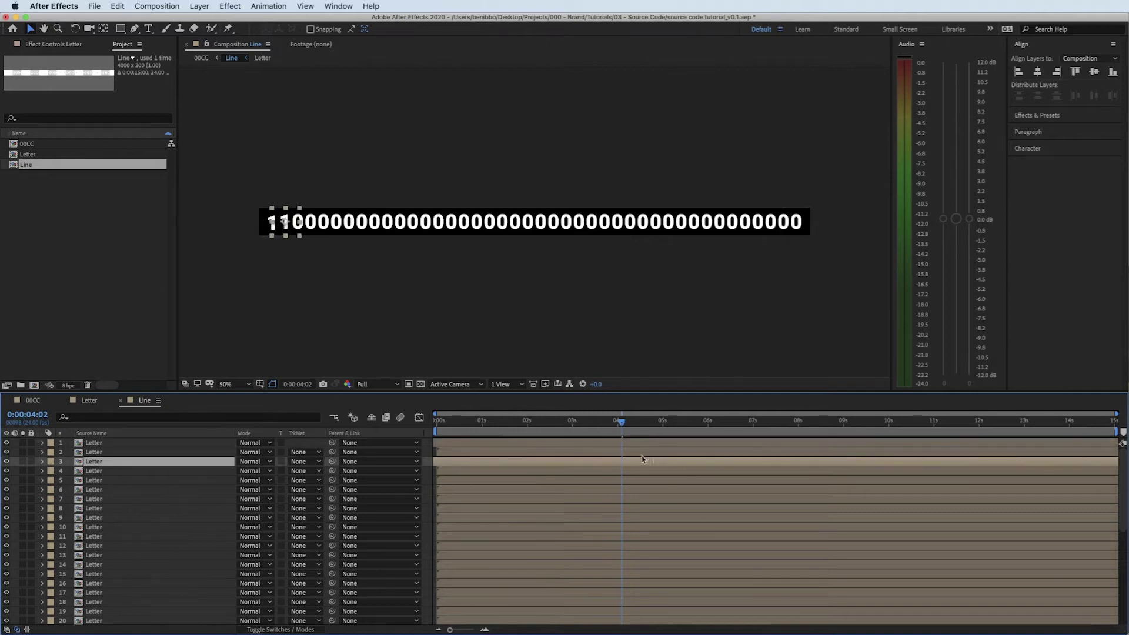
pyautogui.click(781, 500)
pyautogui.click(677, 538)
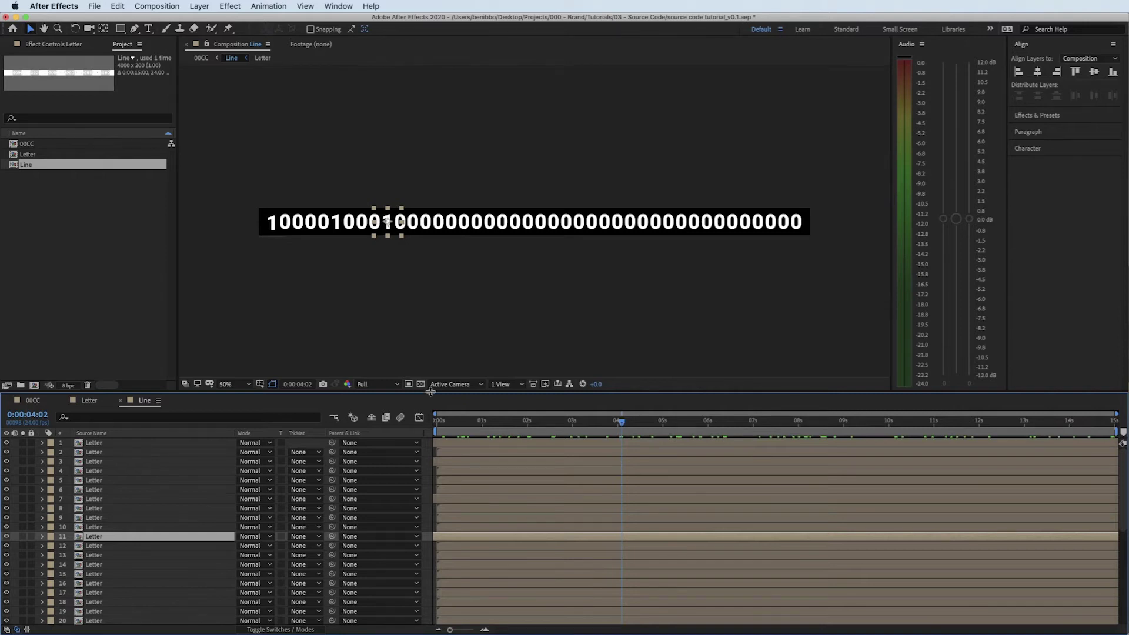
pyautogui.moveTo(439, 393); pyautogui.dragTo(448, 181)
pyautogui.click(711, 368)
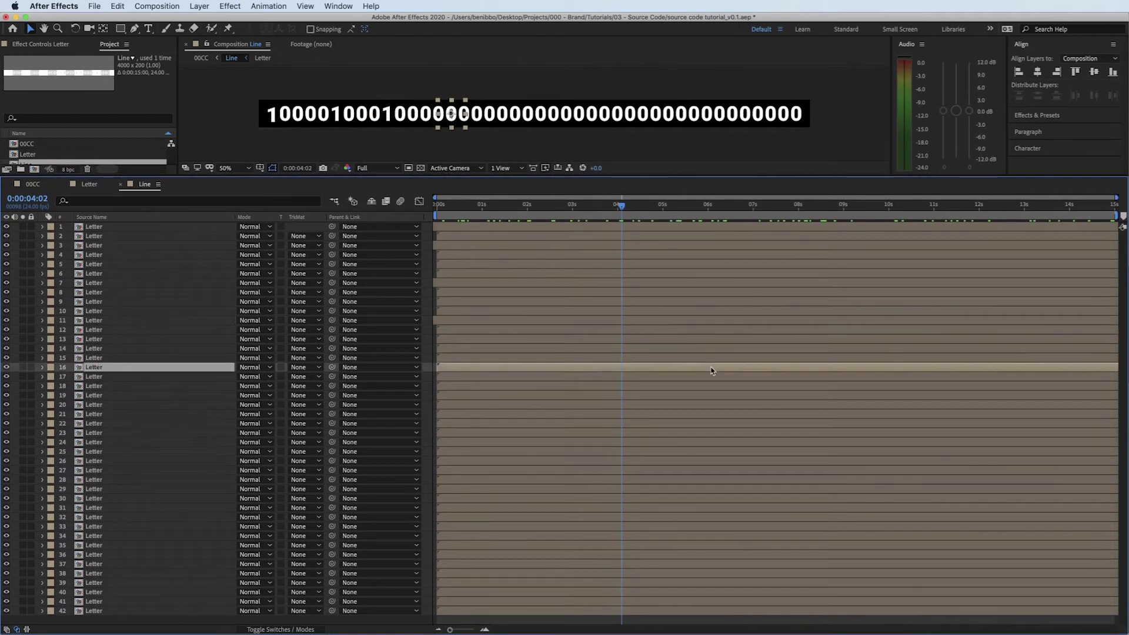
pyautogui.click(716, 423)
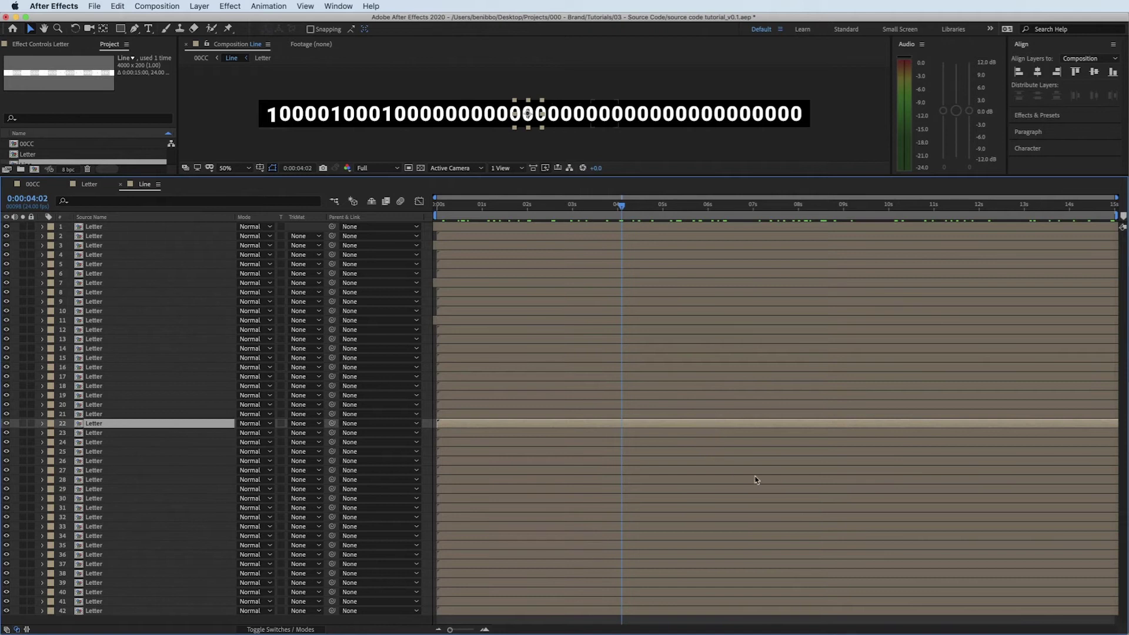
pyautogui.click(766, 474)
pyautogui.click(766, 426)
# Offset the remaining Letter layers so the row reads a mixed string of 1s and 0s.
pyautogui.click(735, 545)
pyautogui.click(796, 572)
pyautogui.click(588, 433)
pyautogui.click(530, 461)
pyautogui.click(559, 405)
pyautogui.click(531, 366)
pyautogui.click(705, 338)
pyautogui.click(983, 263)
pyautogui.click(965, 236)
pyautogui.click(941, 274)
pyautogui.click(911, 301)
pyautogui.click(971, 339)
pyautogui.click(1029, 348)
pyautogui.click(1051, 376)
pyautogui.click(676, 480)
pyautogui.click(736, 498)
pyautogui.click(810, 522)
pyautogui.click(823, 574)
pyautogui.click(794, 545)
pyautogui.click(764, 597)
pyautogui.click(735, 578)
pyautogui.click(588, 396)
pyautogui.press('Home')
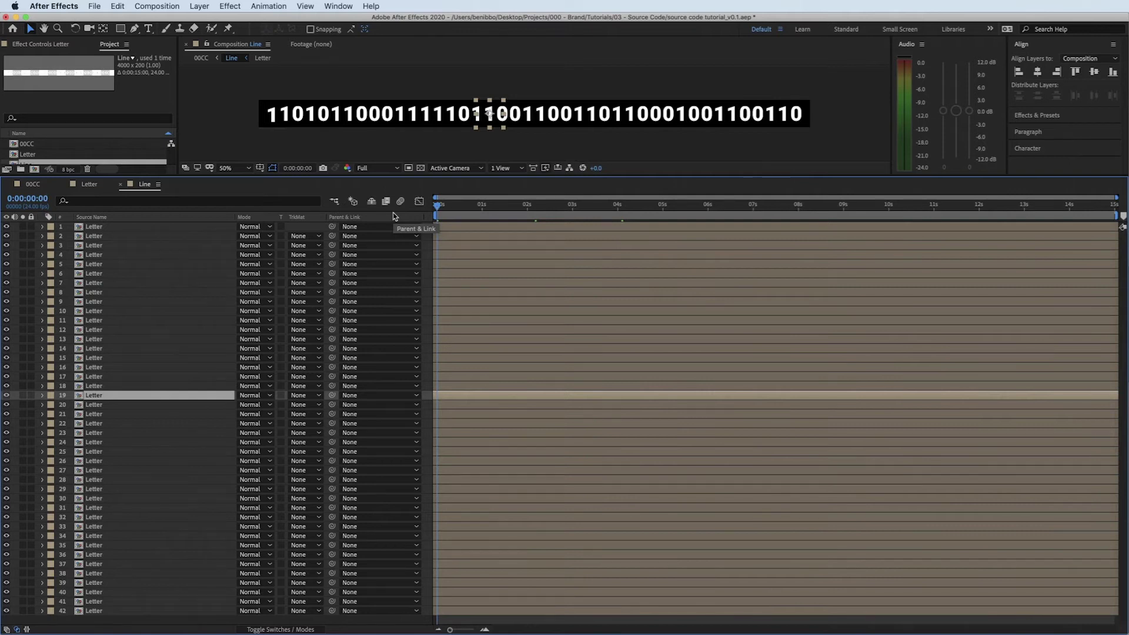
# Preview the Line comp's changing digits, then return to 00CC with nothing selected.
pyautogui.press('space')
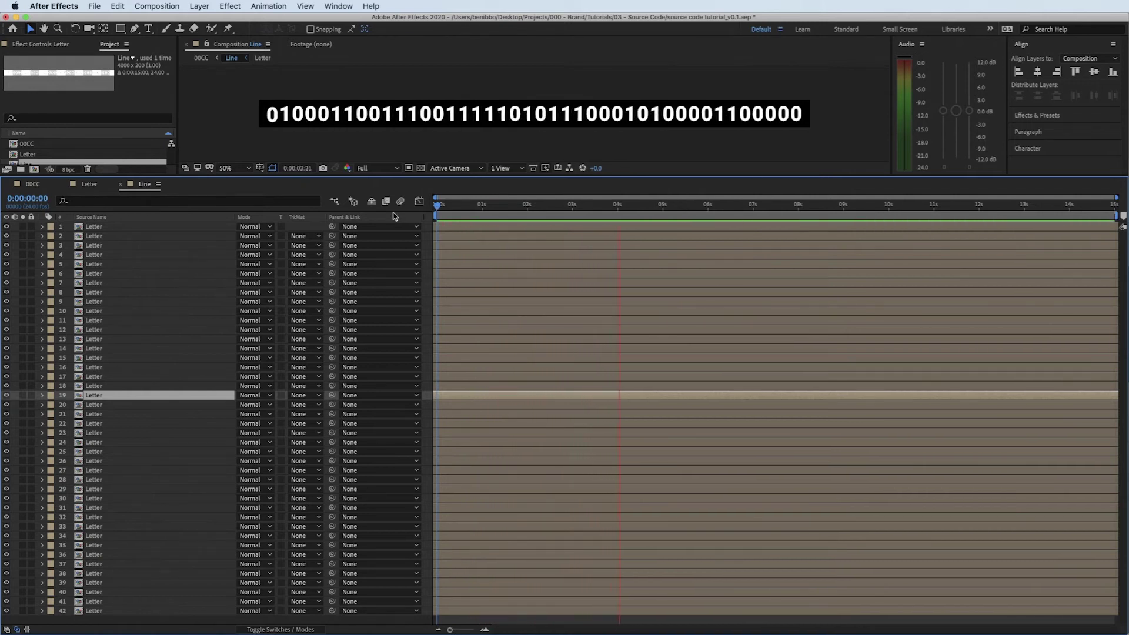
pyautogui.press('space')
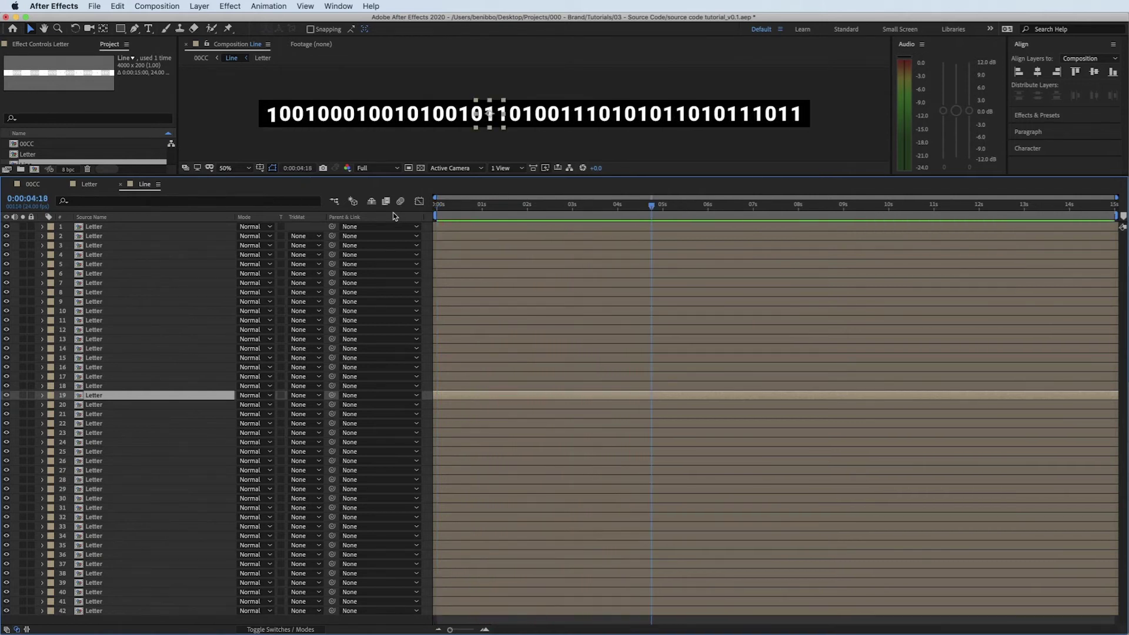
pyautogui.click(35, 185)
pyautogui.click(165, 250)
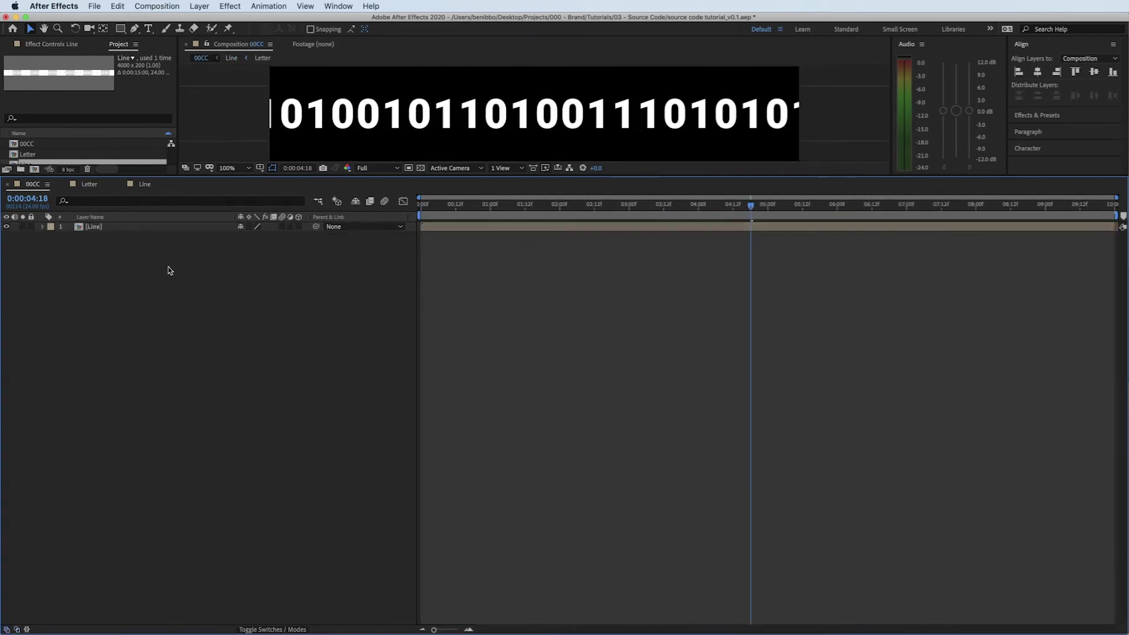
# Pre-compose the Line layer into a new composition named Wall.
pyautogui.click(154, 228)
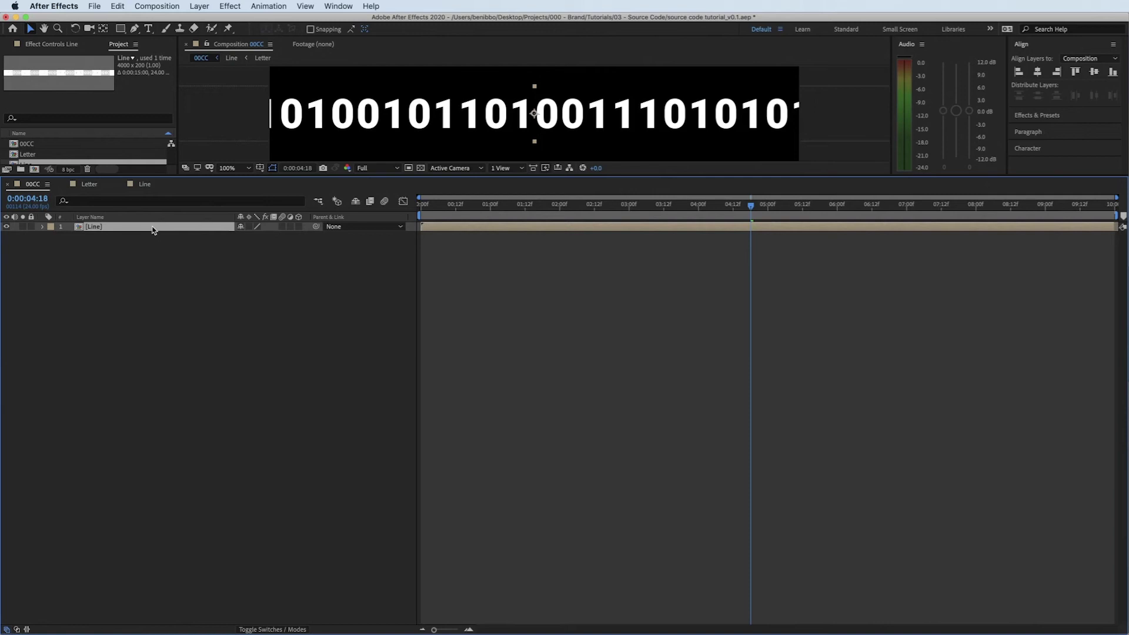
pyautogui.press('shift+super+c')
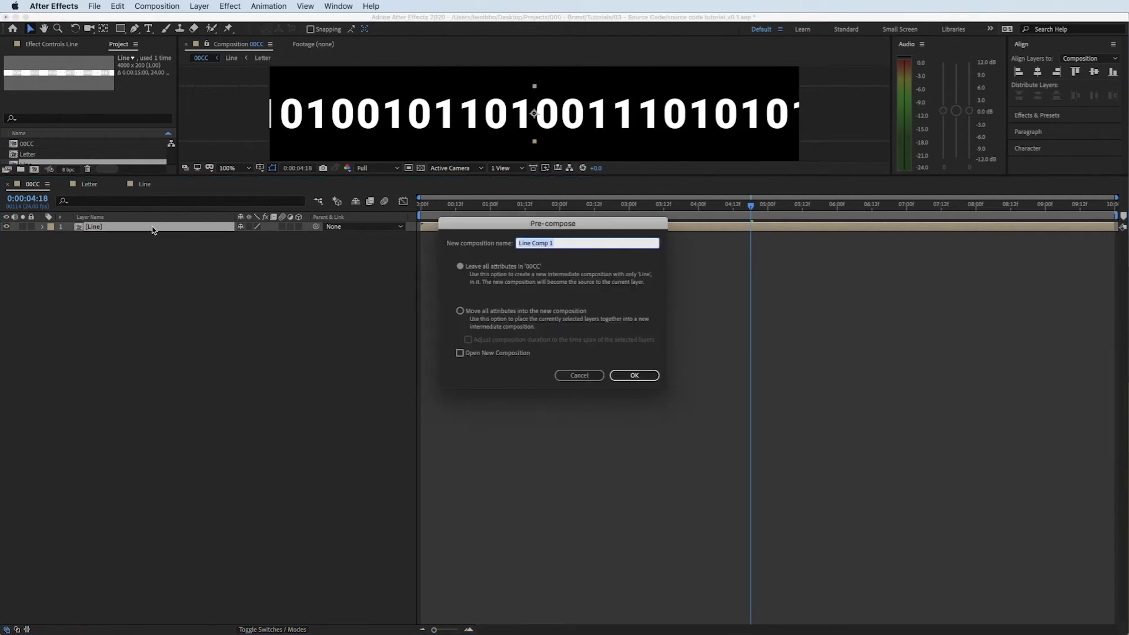
pyautogui.write('Wall')
pyautogui.press('Return')
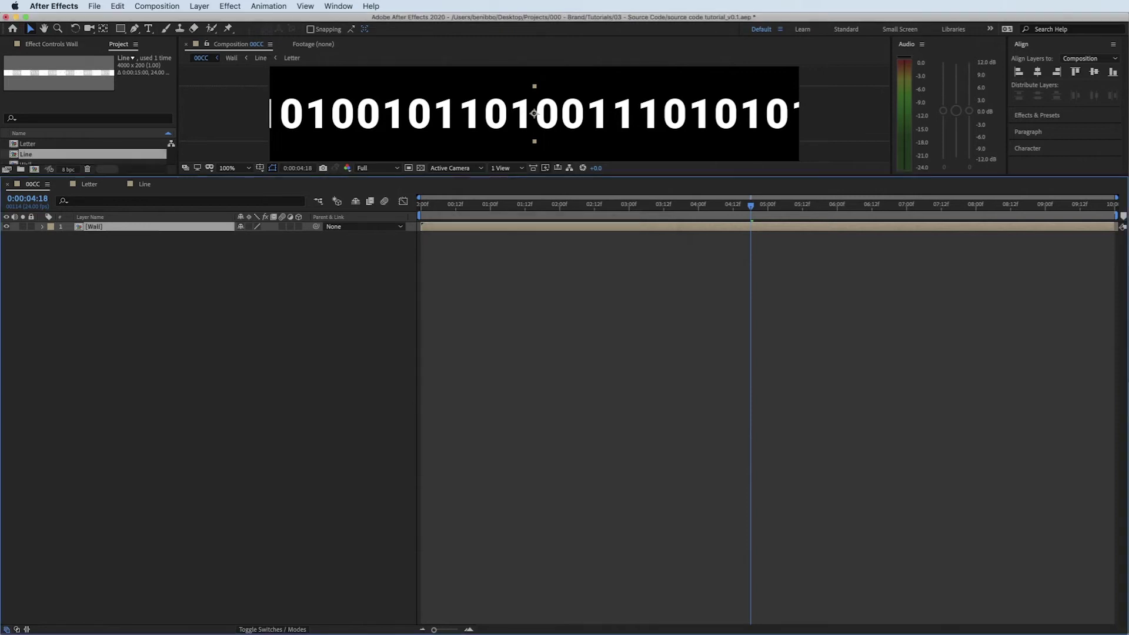
# Open the Wall composition and resize it to 1920×1080.
pyautogui.doubleClick(135, 227)
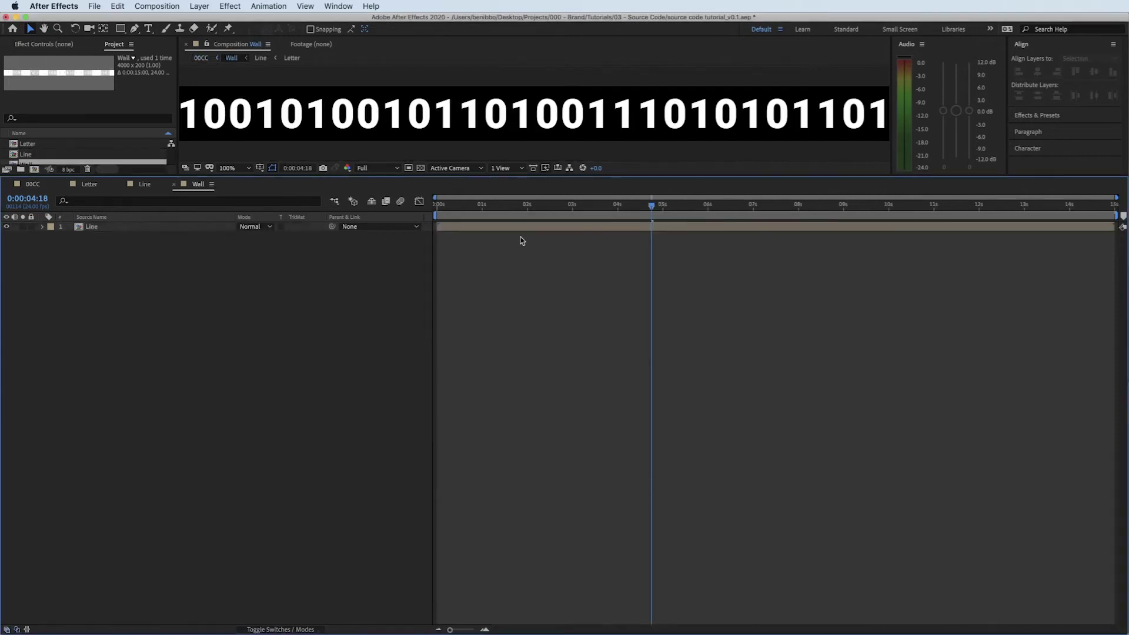
pyautogui.rightClick(524, 155)
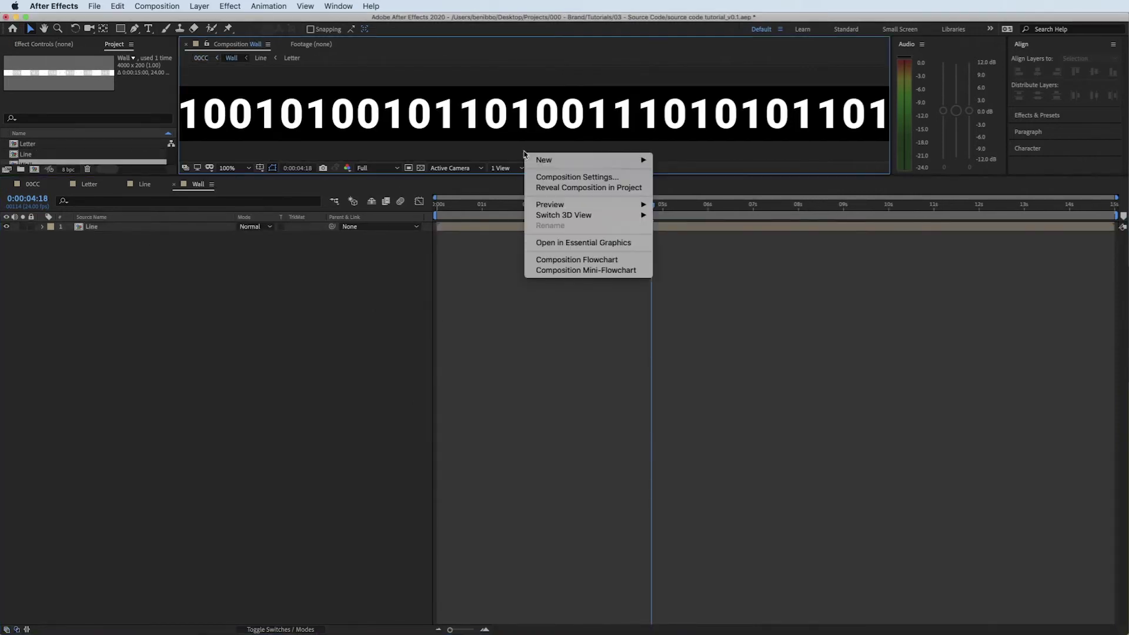
pyautogui.click(563, 178)
pyautogui.doubleClick(729, 179)
pyautogui.write('1920')
pyautogui.press('Tab')
pyautogui.write('1080')
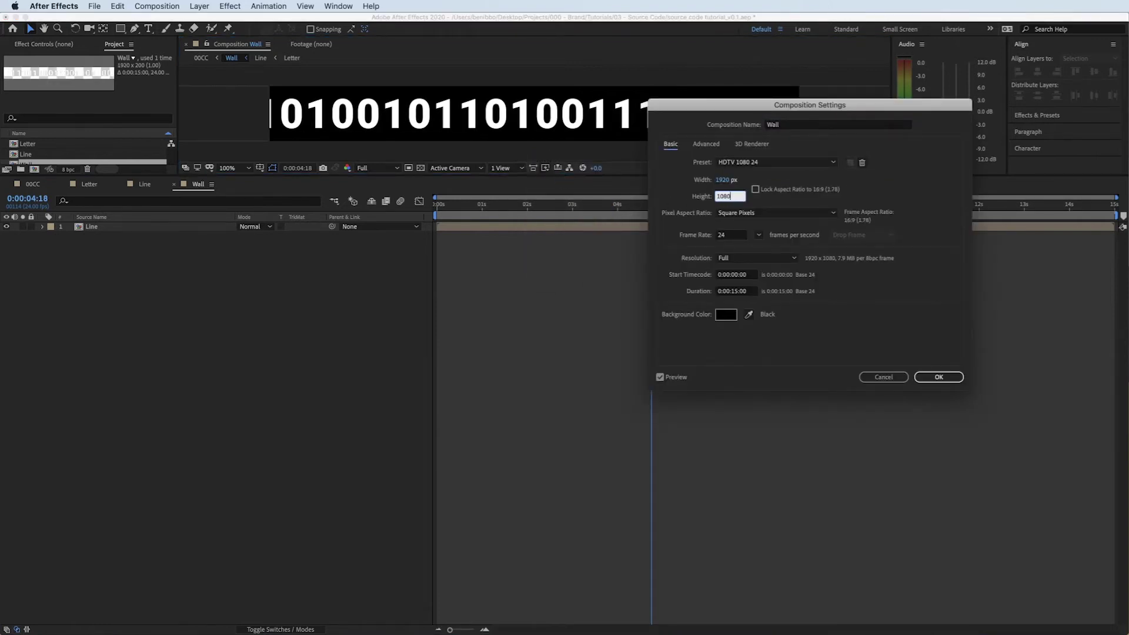
pyautogui.press('Return')
pyautogui.press(',')
pyautogui.press(',')
pyautogui.press(',')
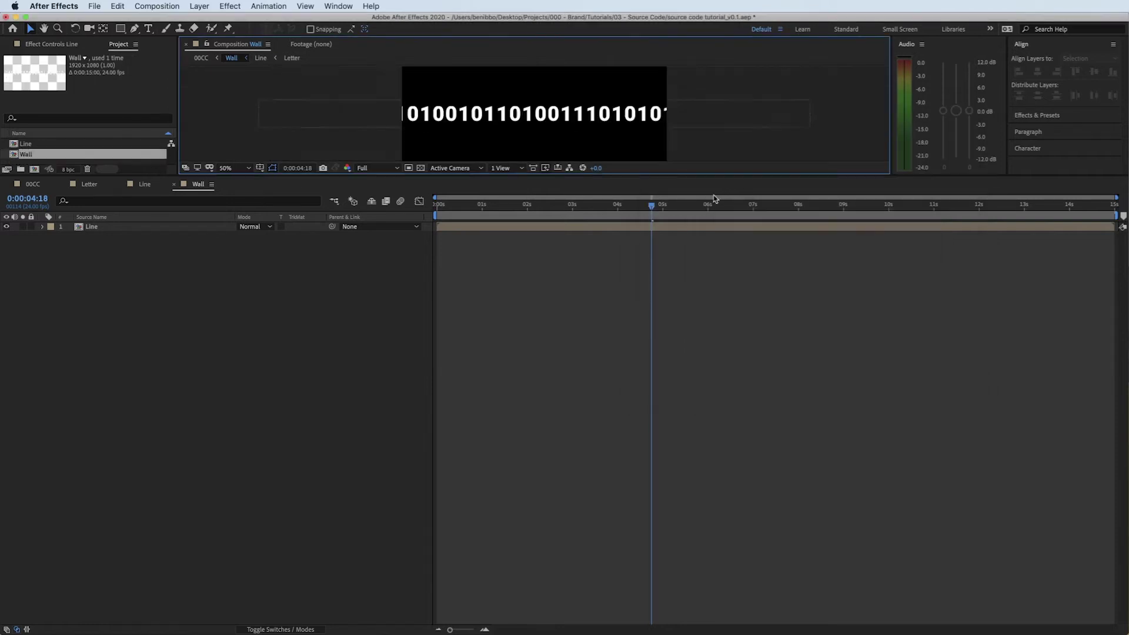
# Duplicate the Line layer, aligning one copy to the frame's top and the other to the bottom.
pyautogui.click(628, 118)
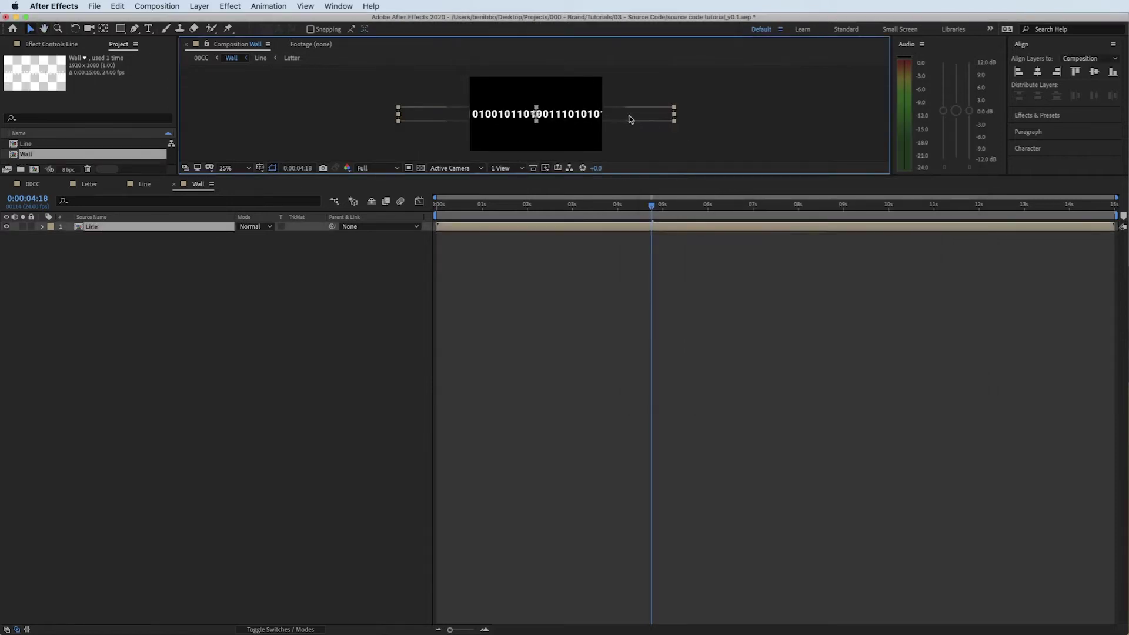
pyautogui.press('super+d')
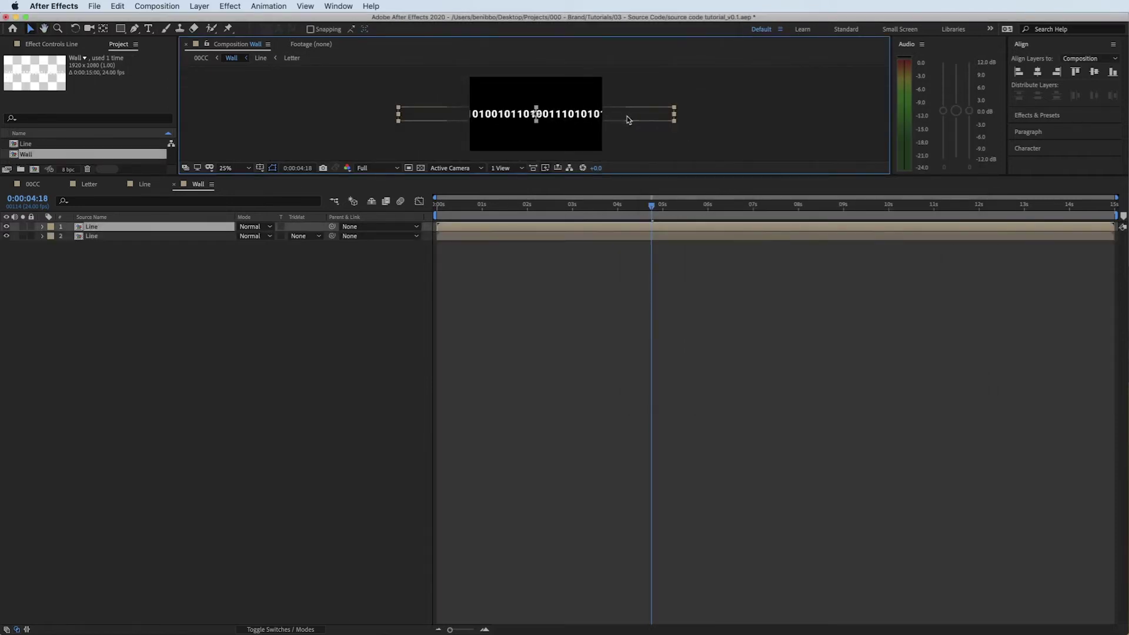
pyautogui.click(1076, 72)
pyautogui.click(644, 120)
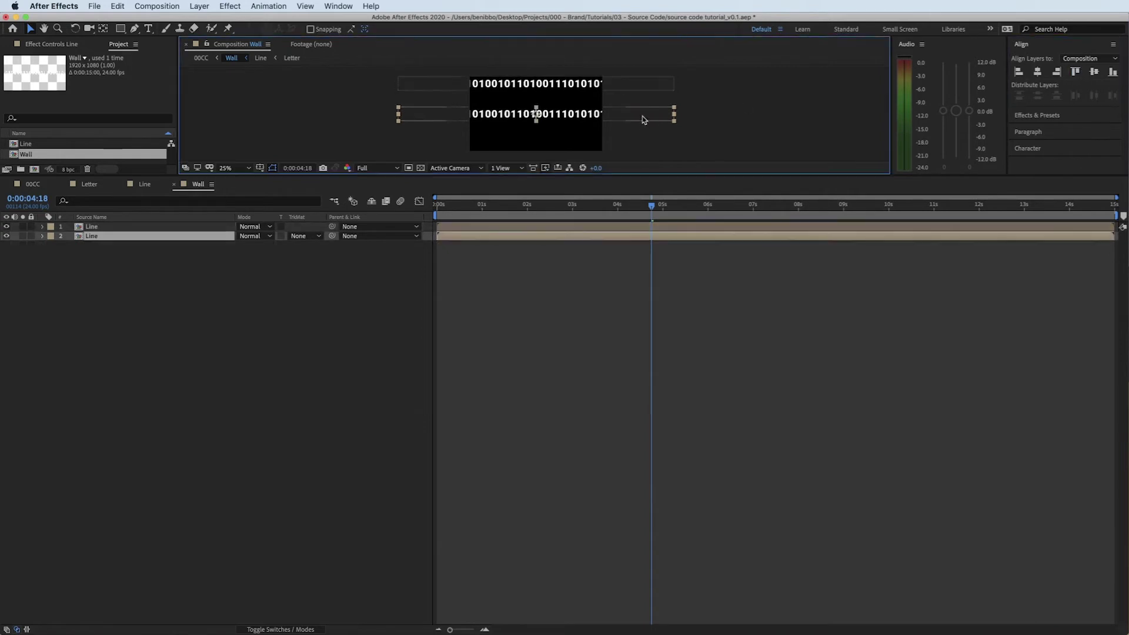
pyautogui.click(1113, 72)
# Duplicate the line up to eight layers and distribute their vertical centres evenly.
pyautogui.press('super+d')
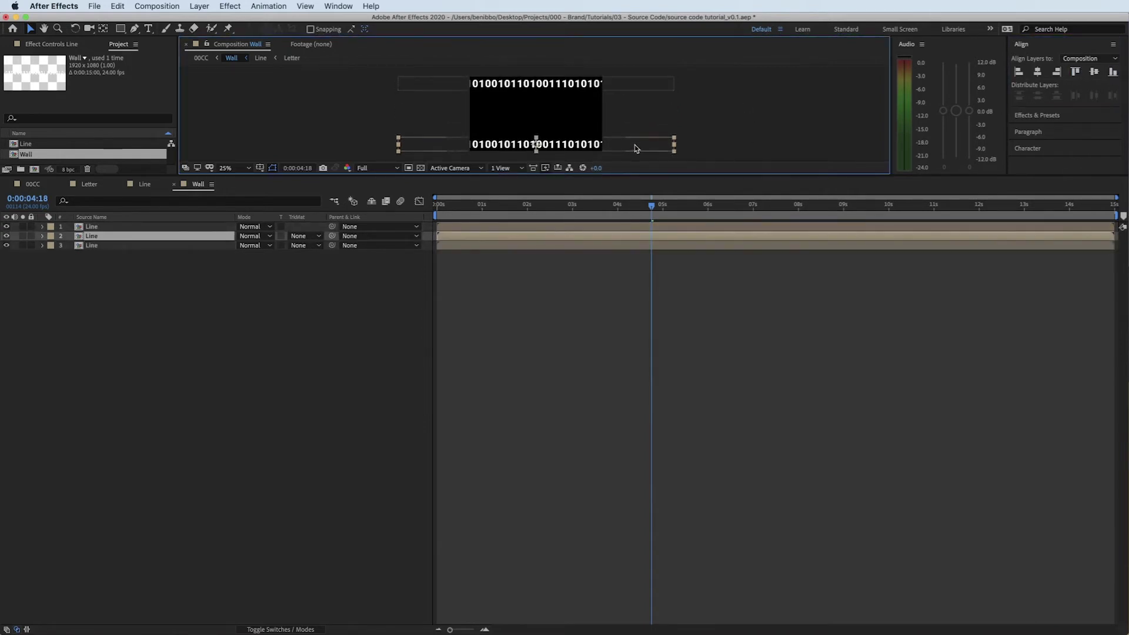
pyautogui.moveTo(639, 150); pyautogui.dragTo(633, 120)
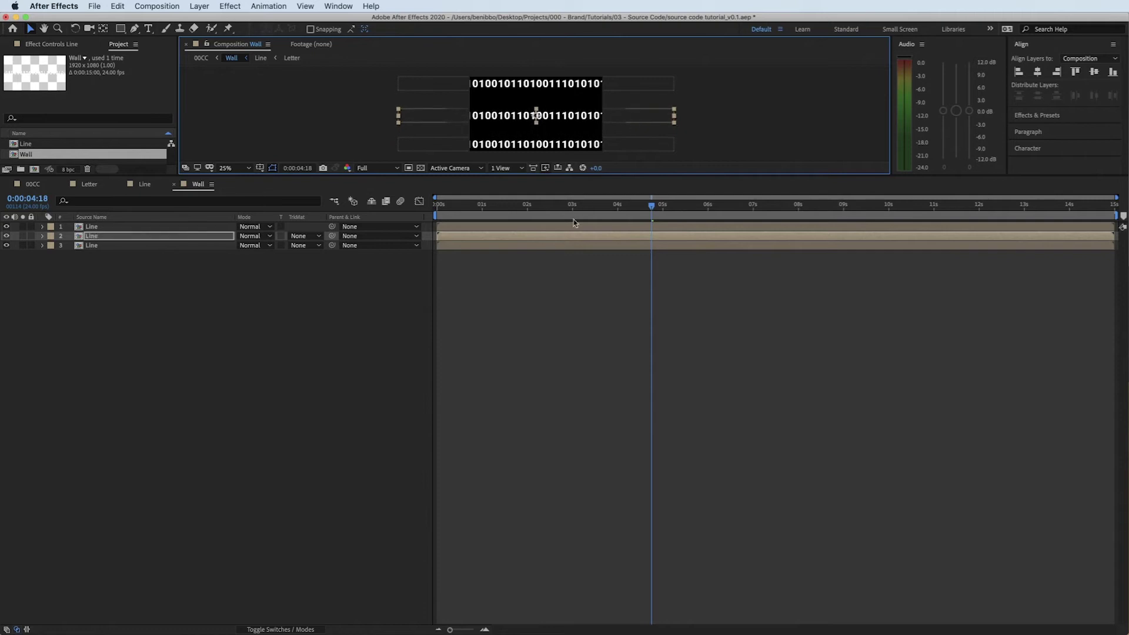
pyautogui.press('super+d')
pyautogui.press('super+d')
pyautogui.press('super+d')
pyautogui.press('super+d')
pyautogui.press('super+d')
pyautogui.moveTo(510, 317); pyautogui.dragTo(551, 231)
pyautogui.click(639, 227)
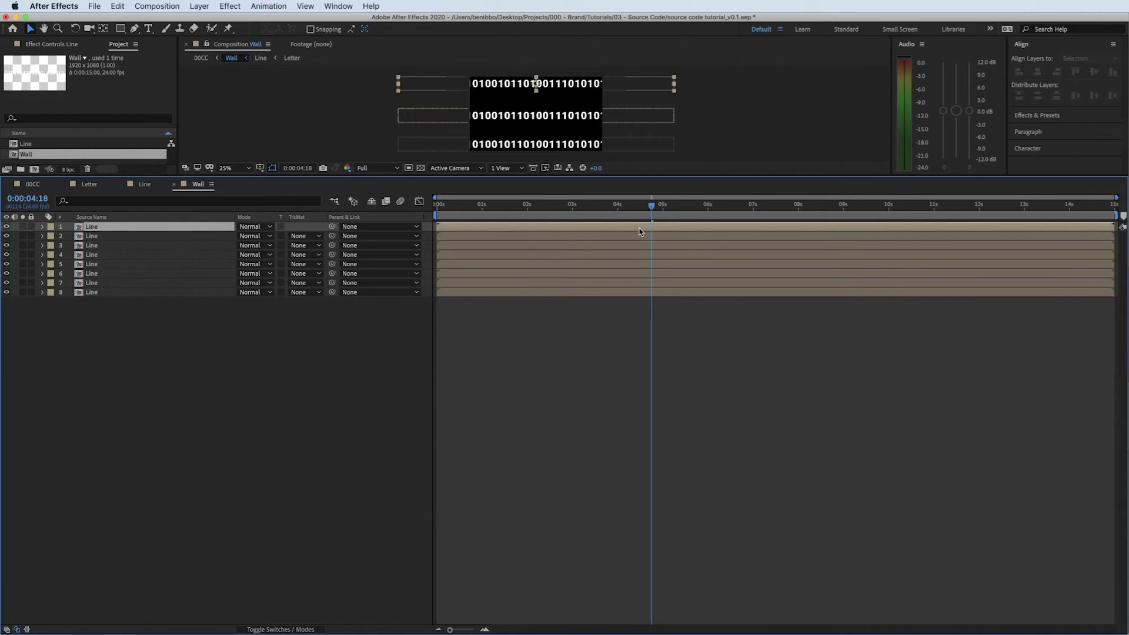
pyautogui.press('super+a')
pyautogui.click(1037, 97)
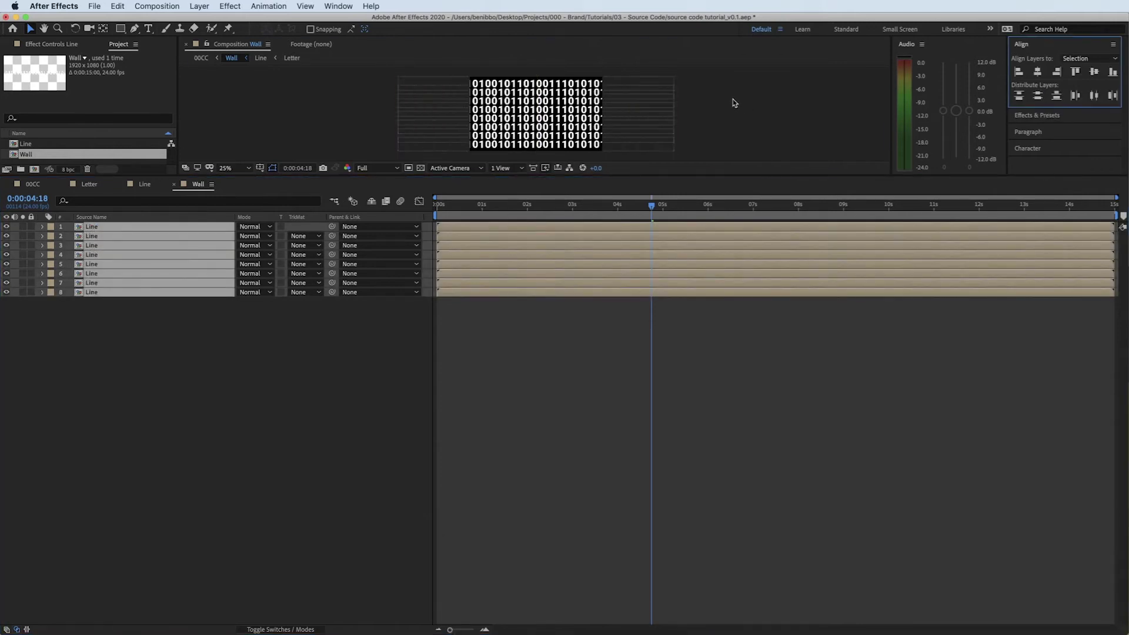
# Reselect all eight Line layers and redistribute them evenly, then return to the start.
pyautogui.click(734, 103)
pyautogui.click(591, 87)
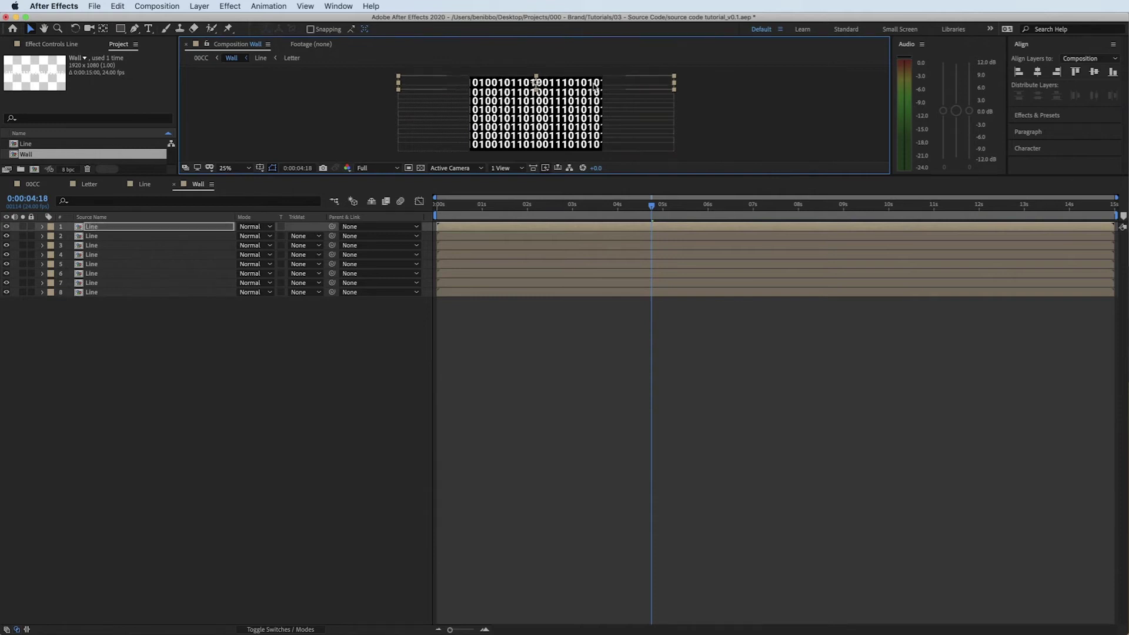
pyautogui.click(546, 146)
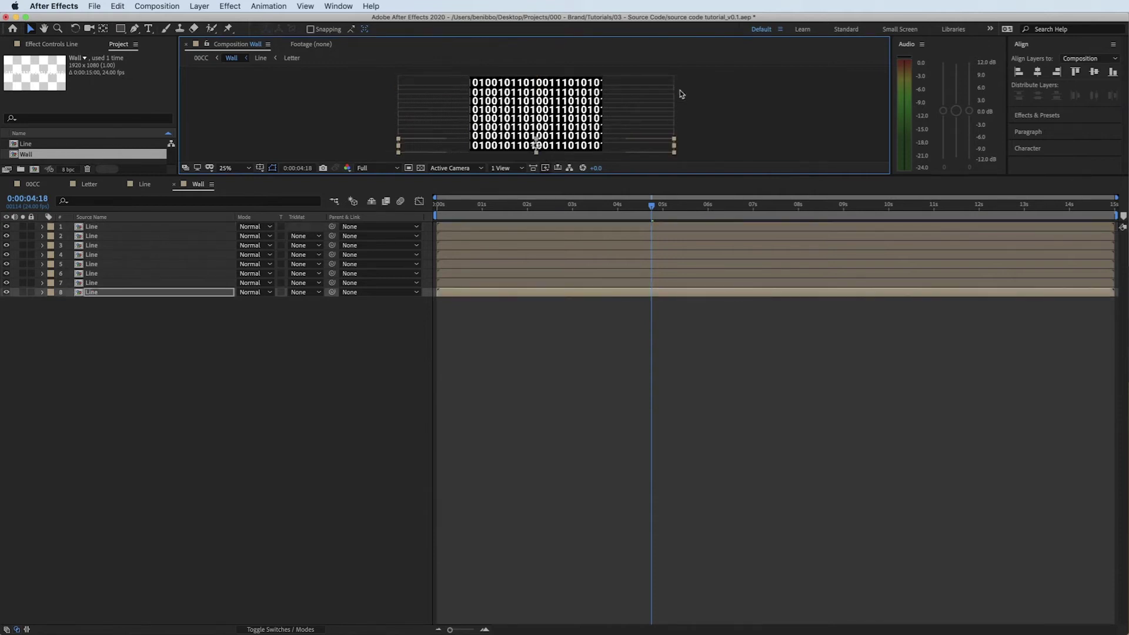
pyautogui.moveTo(704, 76); pyautogui.dragTo(540, 162)
pyautogui.click(1039, 97)
pyautogui.click(784, 118)
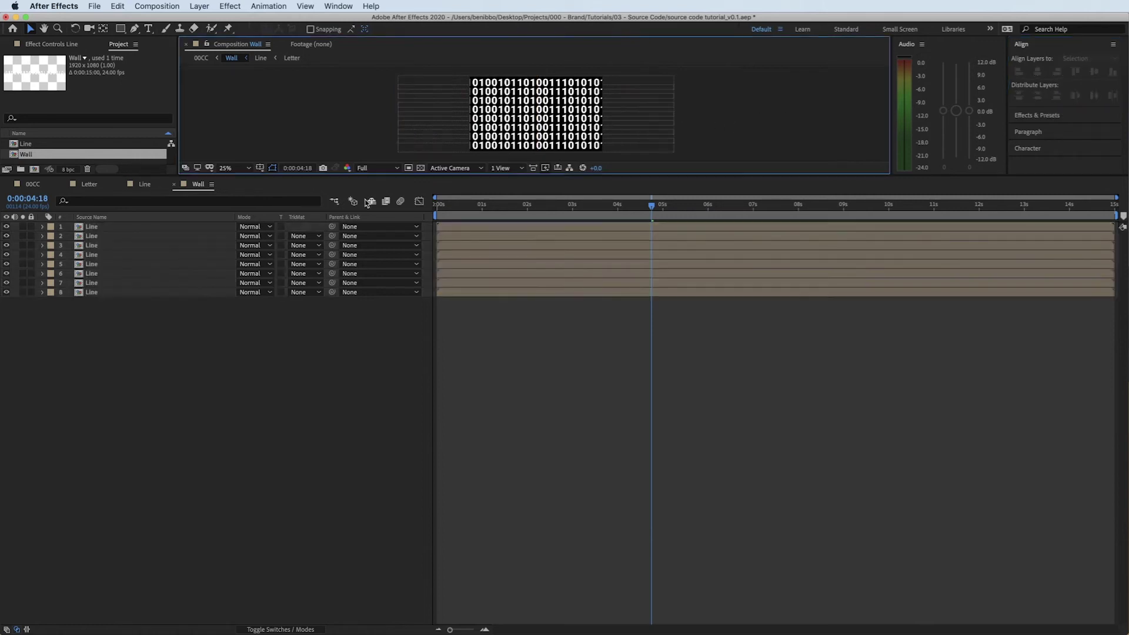
pyautogui.click(437, 209)
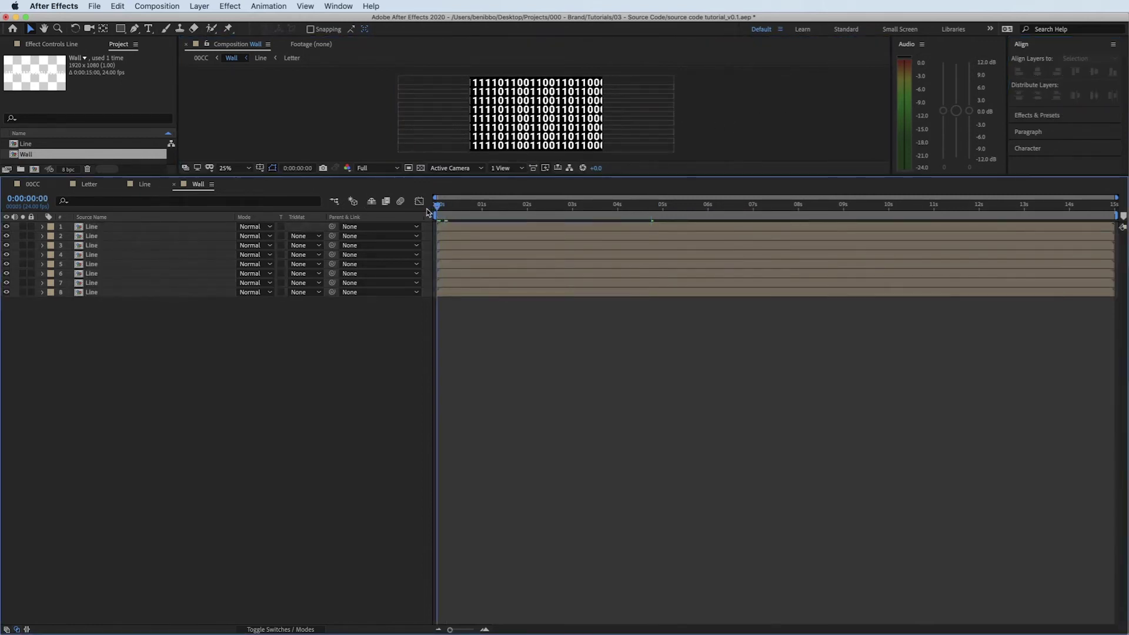
# Preview the wall, enlarge the view, and shift the second row of digits left.
pyautogui.press('space')
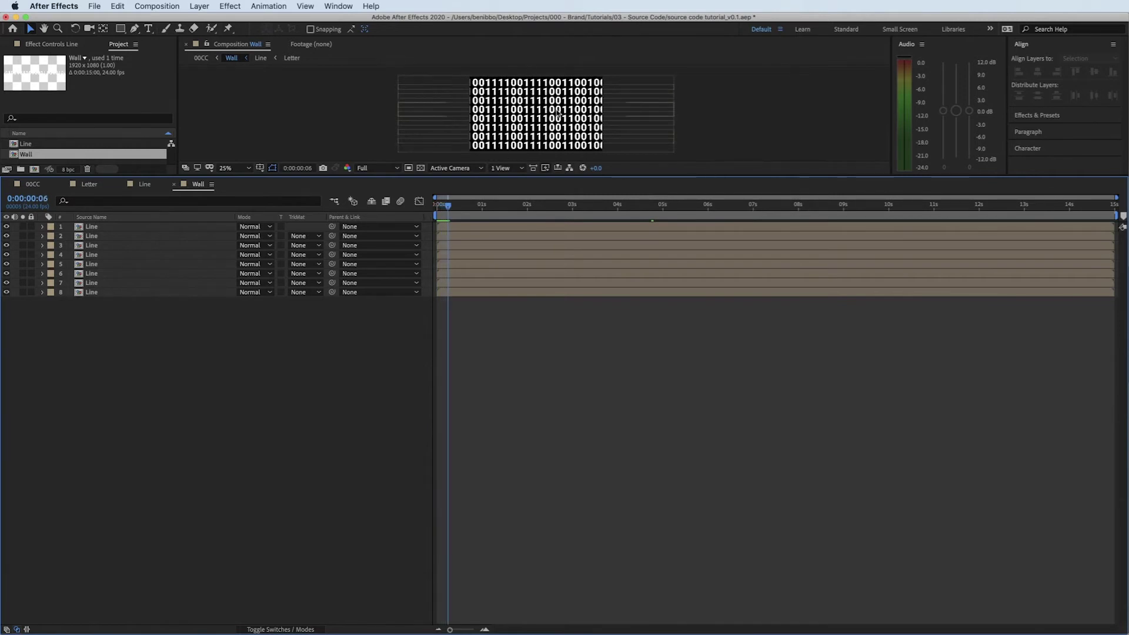
pyautogui.click(471, 236)
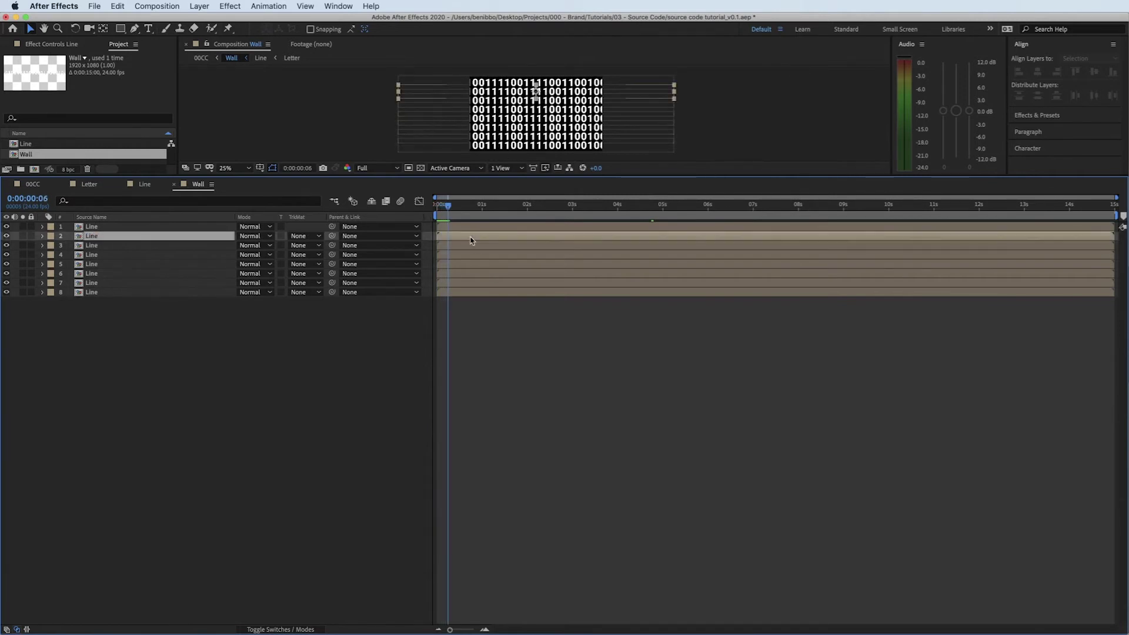
pyautogui.press('.')
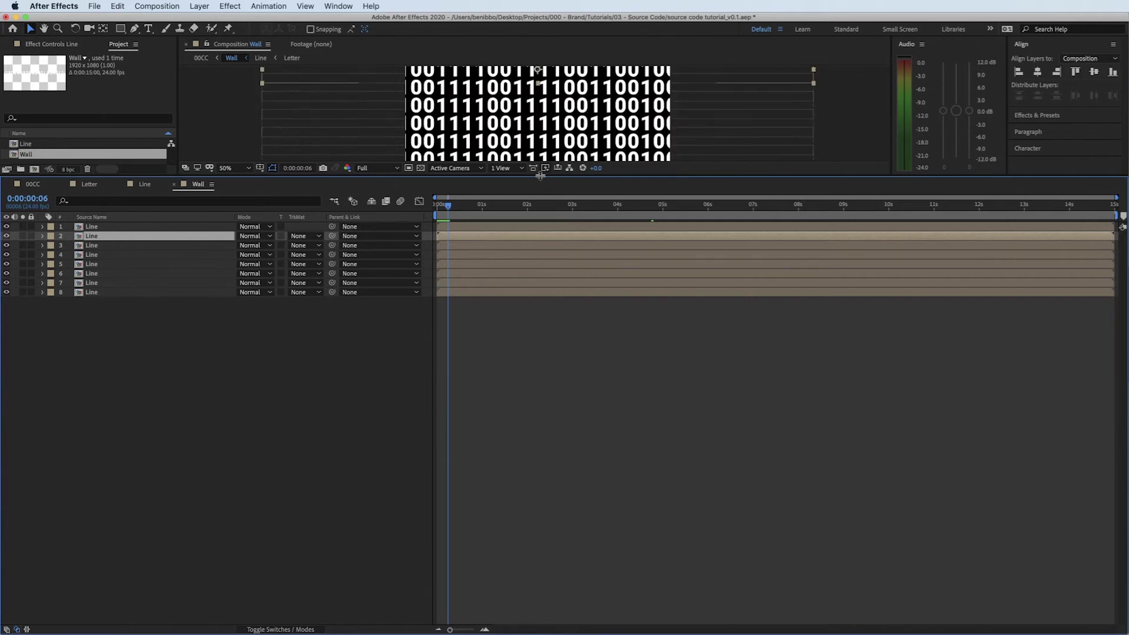
pyautogui.moveTo(541, 176); pyautogui.dragTo(541, 334)
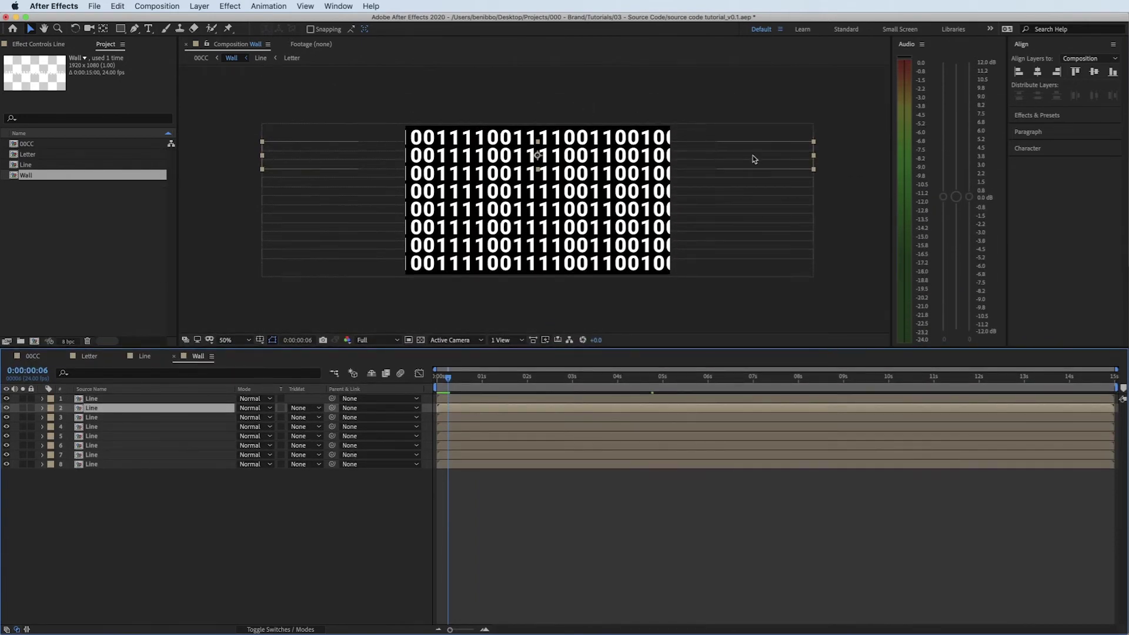
pyautogui.moveTo(743, 159); pyautogui.dragTo(639, 179)
# Shift the fourth row right and the fifth and seventh rows left, then preview the staggered wall.
pyautogui.click(687, 181)
pyautogui.click(275, 179)
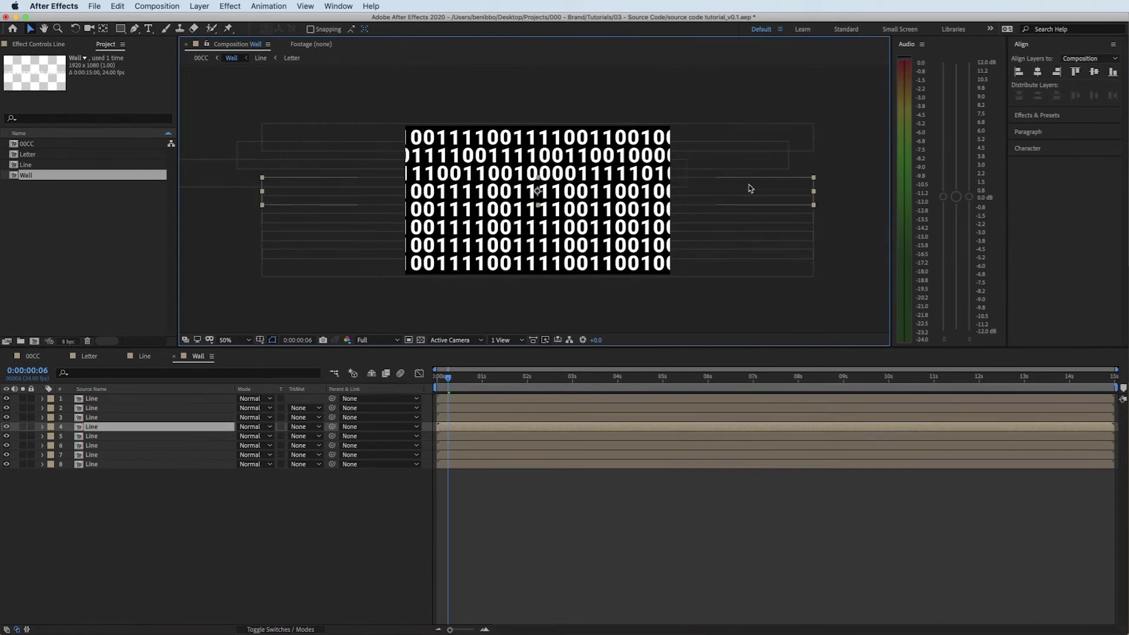
pyautogui.moveTo(259, 191); pyautogui.dragTo(400, 192)
pyautogui.press('Return')
pyautogui.moveTo(530, 212); pyautogui.dragTo(547, 235)
pyautogui.moveTo(670, 251); pyautogui.dragTo(585, 269)
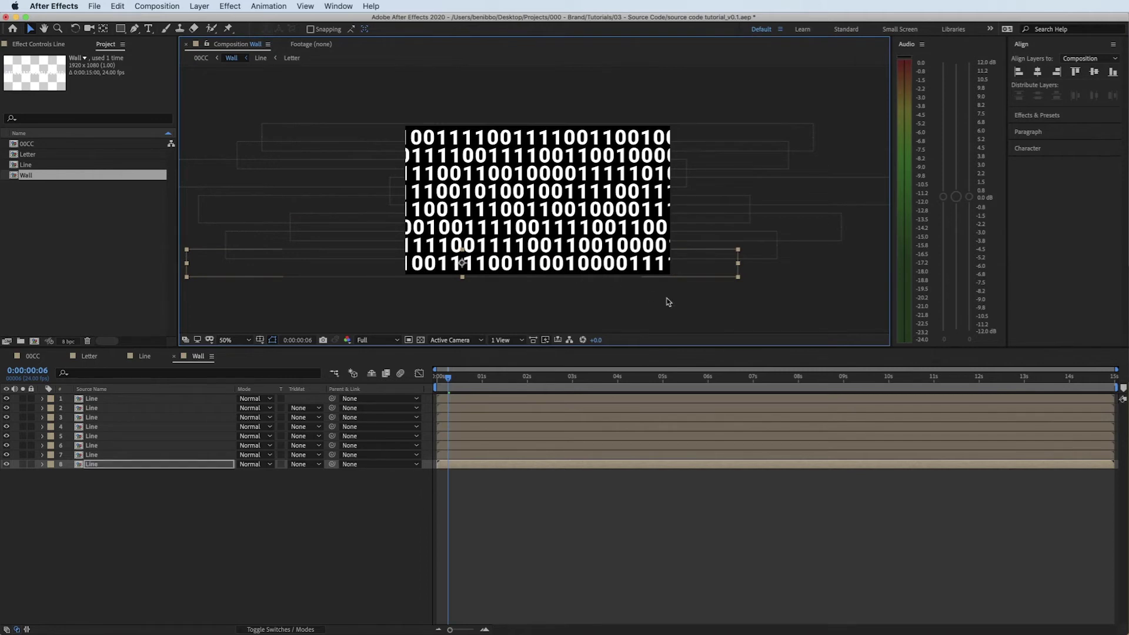
pyautogui.click(499, 479)
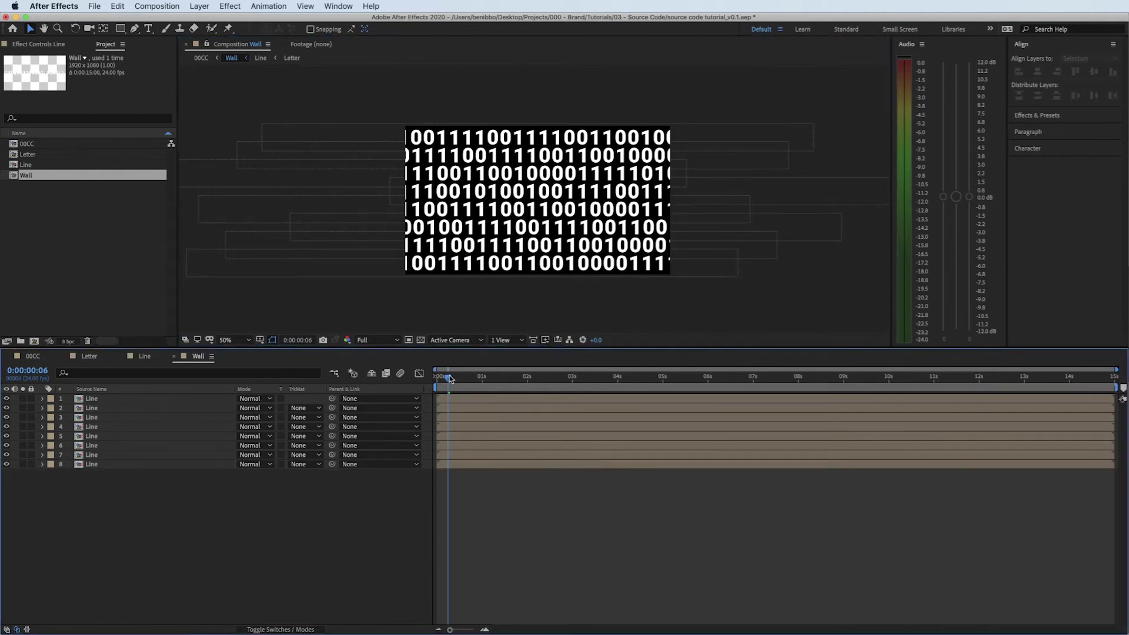
pyautogui.press('space')
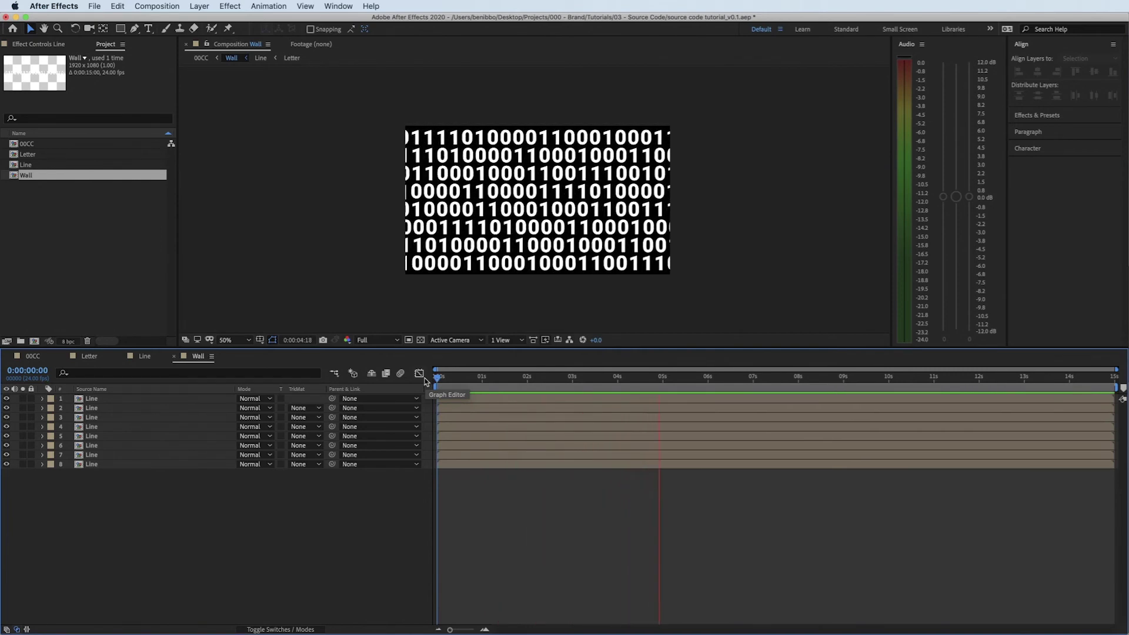
# In the 00CC comp, apply Posterize Time to the Wall layer.
pyautogui.press('space')
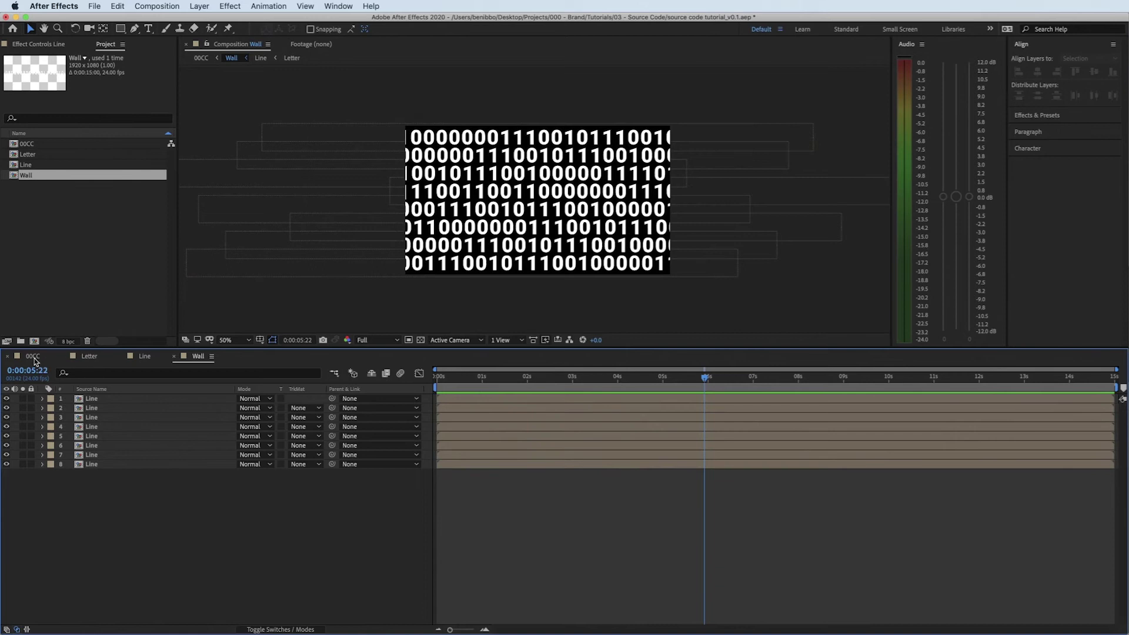
pyautogui.click(33, 358)
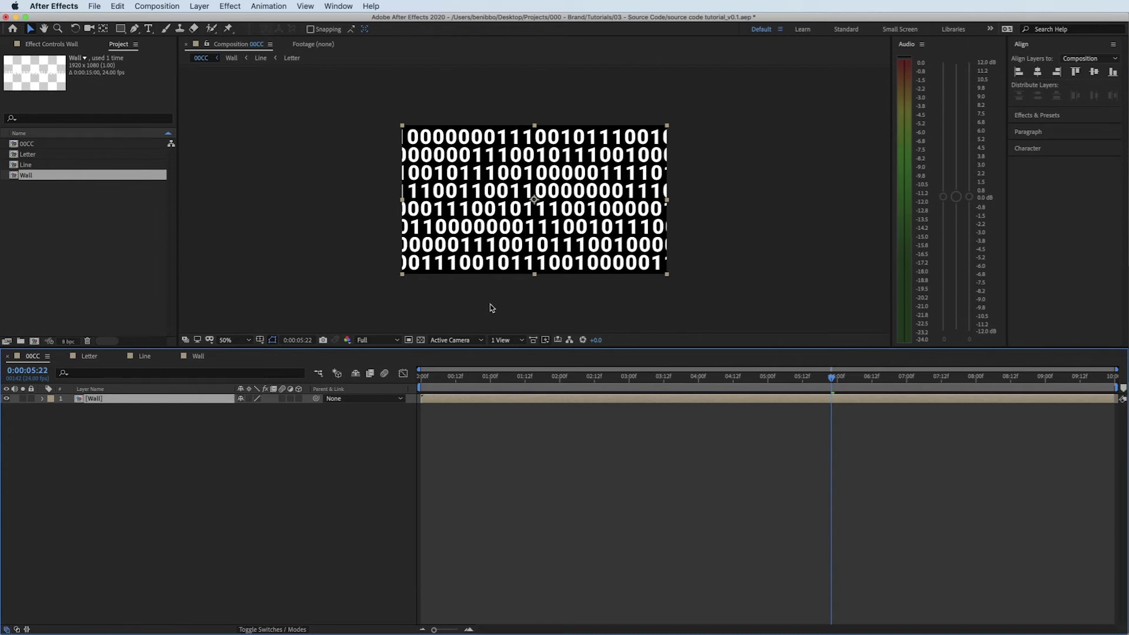
pyautogui.click(492, 308)
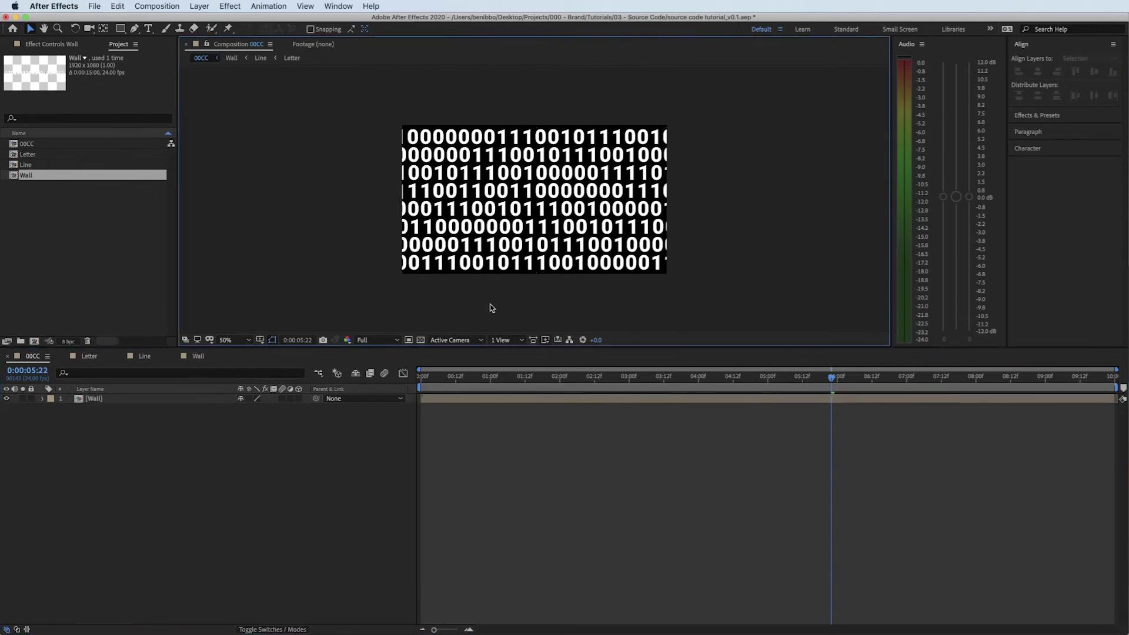
pyautogui.click(1043, 116)
pyautogui.click(1038, 76)
pyautogui.write('poster')
pyautogui.moveTo(1057, 118); pyautogui.dragTo(599, 400)
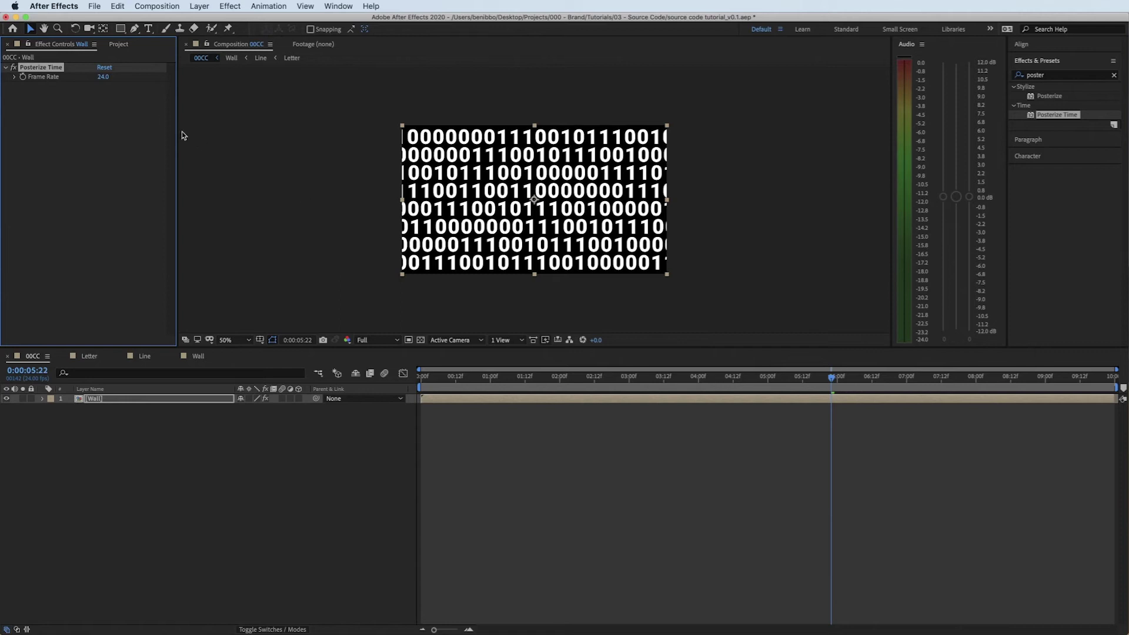
# Set the Posterize Time frame rate to 1 and preview the choppy digits.
pyautogui.click(408, 387)
pyautogui.press('Home')
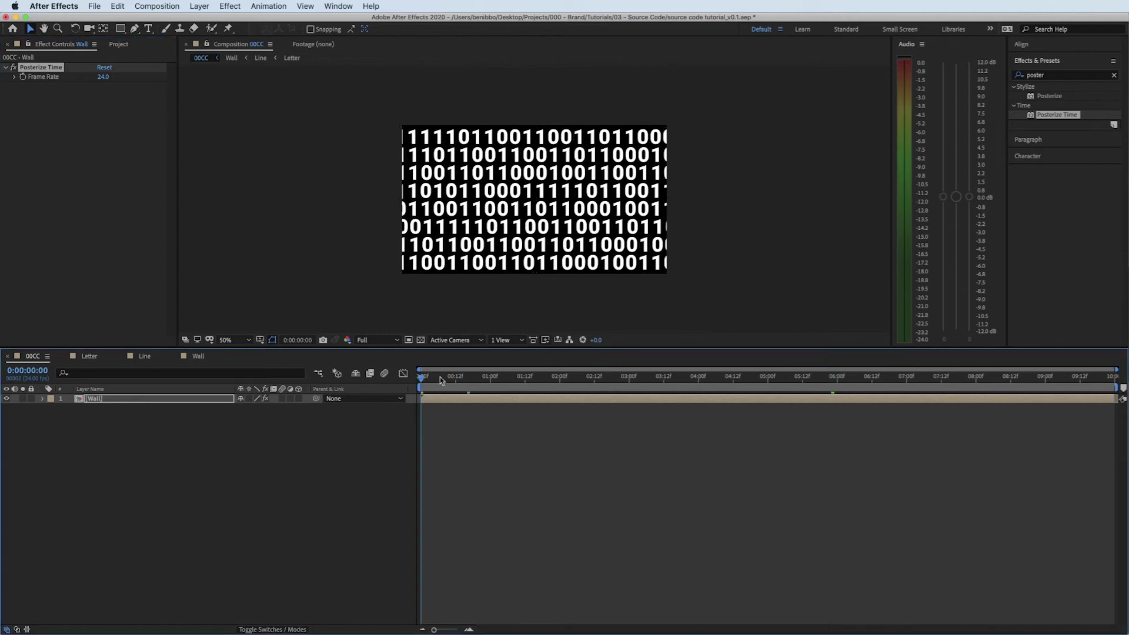
pyautogui.press('space')
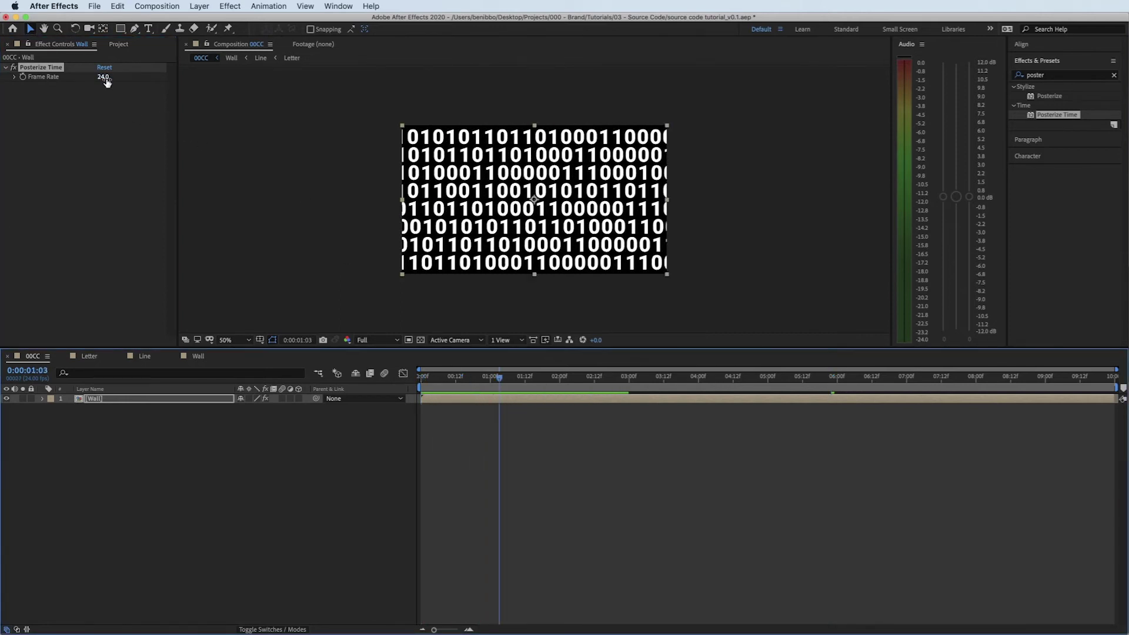
pyautogui.click(104, 78)
pyautogui.press('Return')
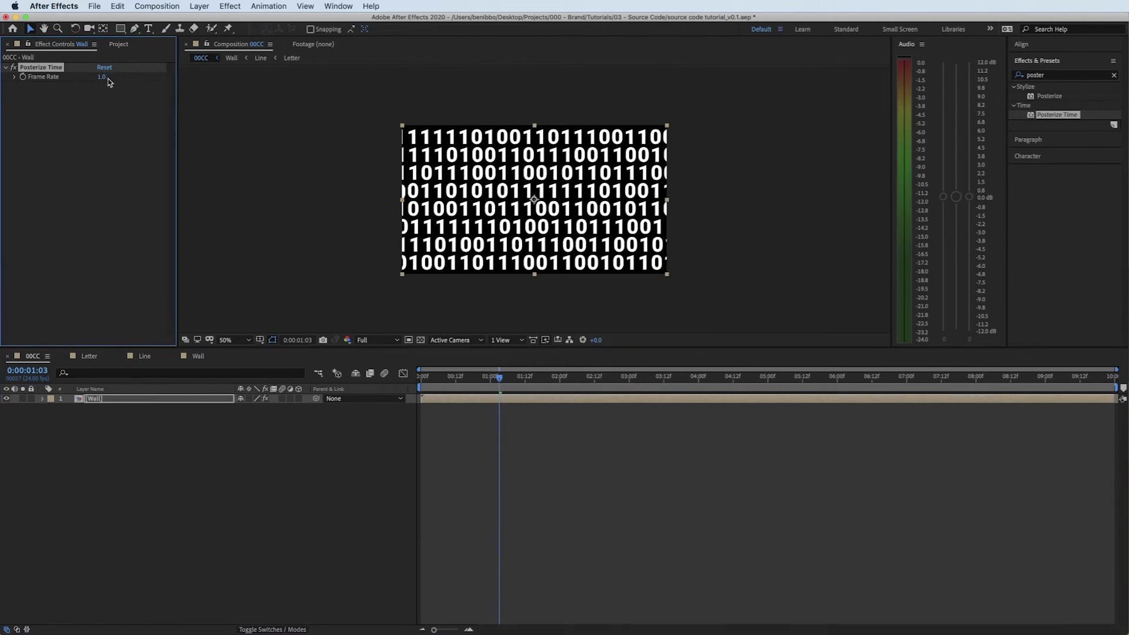
pyautogui.click(394, 384)
pyautogui.press('Home')
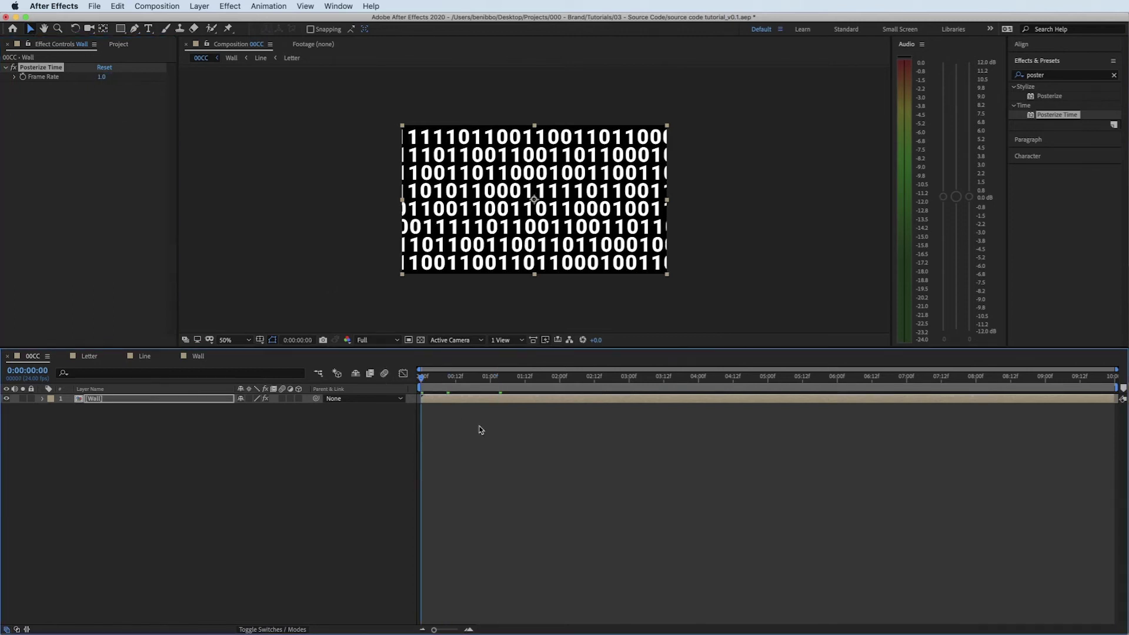
pyautogui.press('space')
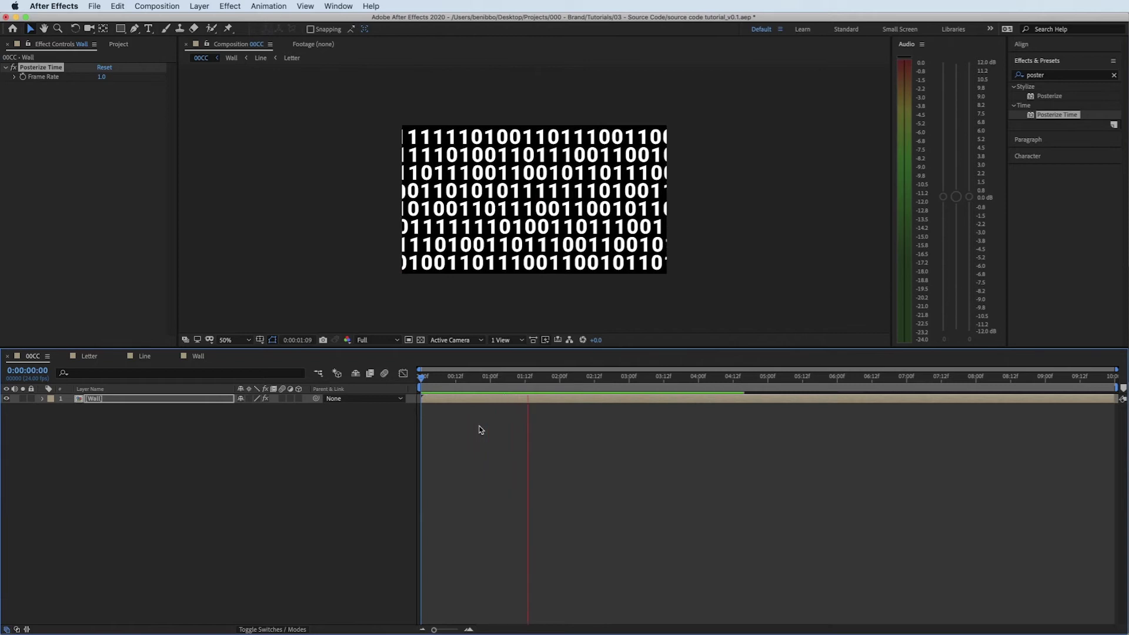
pyautogui.press('space')
# Change the Posterize Time frame rate to 6 and preview again from the start.
pyautogui.click(101, 77)
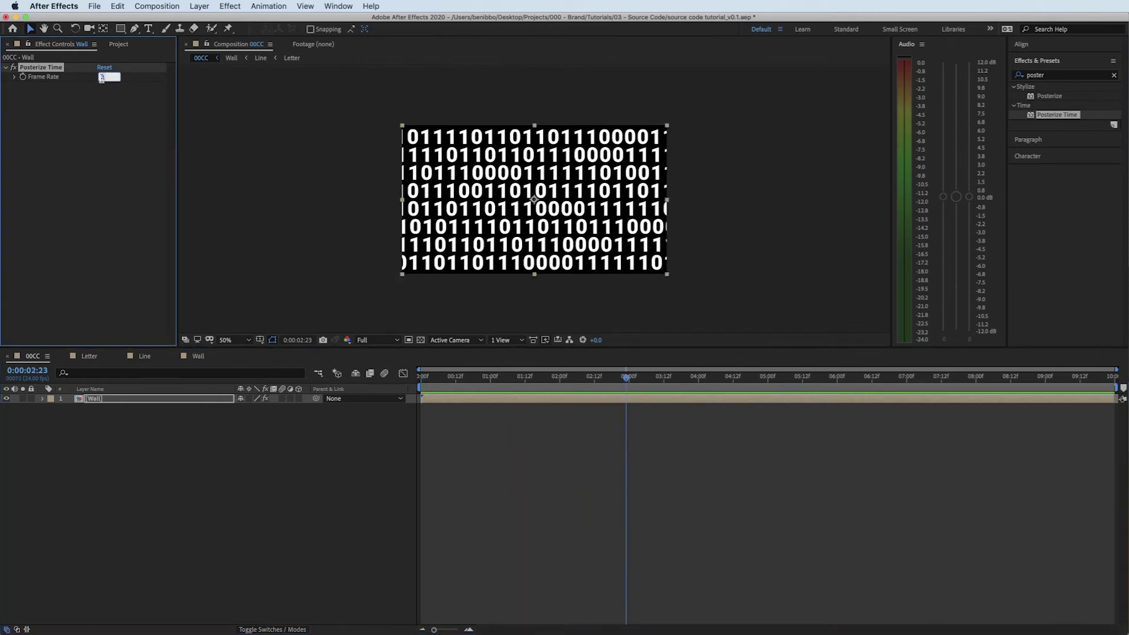
pyautogui.press('Return')
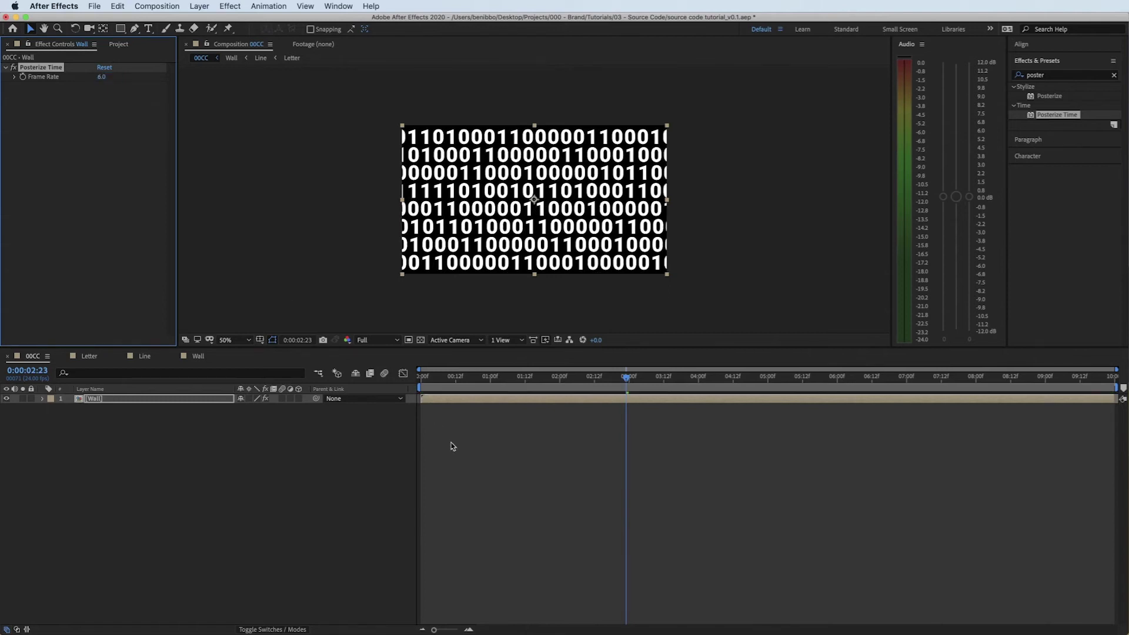
pyautogui.moveTo(449, 382); pyautogui.dragTo(398, 387)
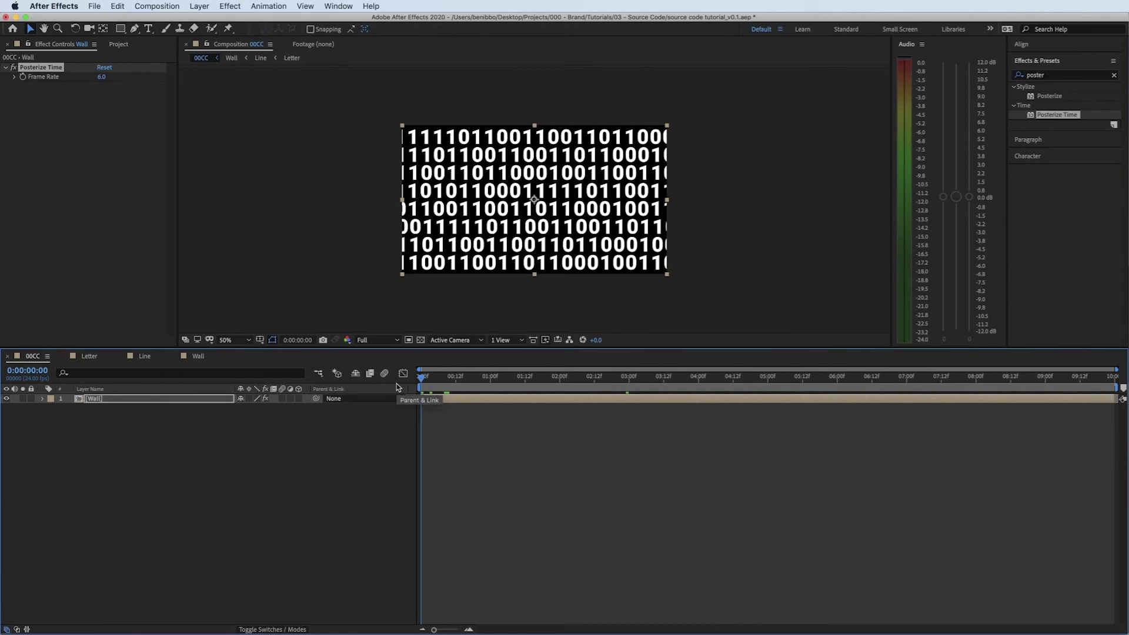
pyautogui.press('space')
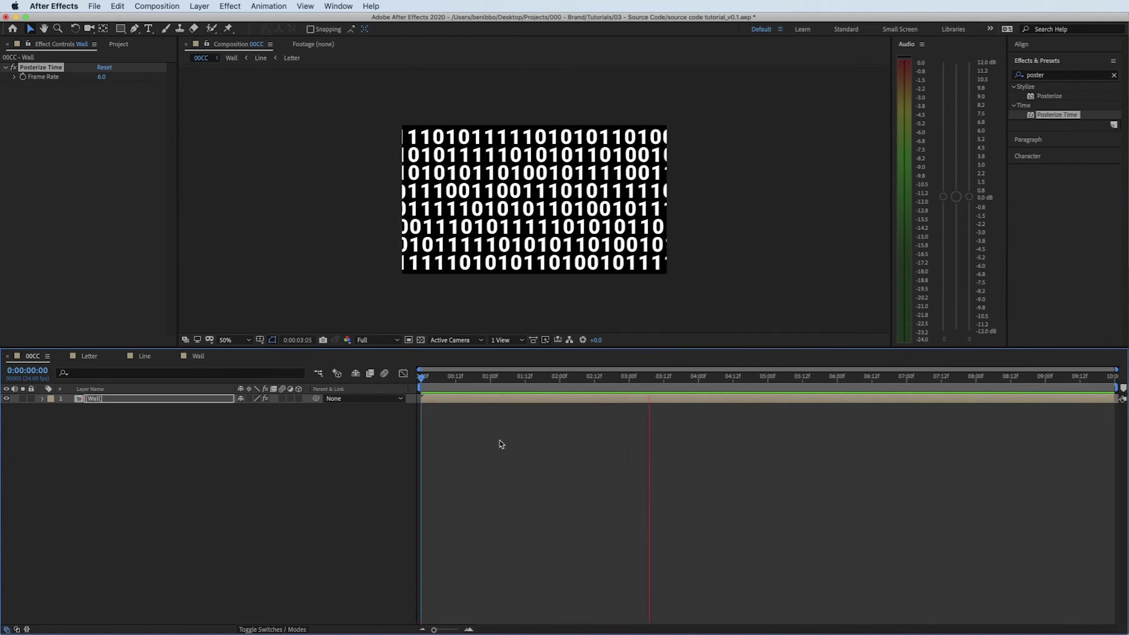
# Apply a Fill effect to the Wall layer.
pyautogui.press('space')
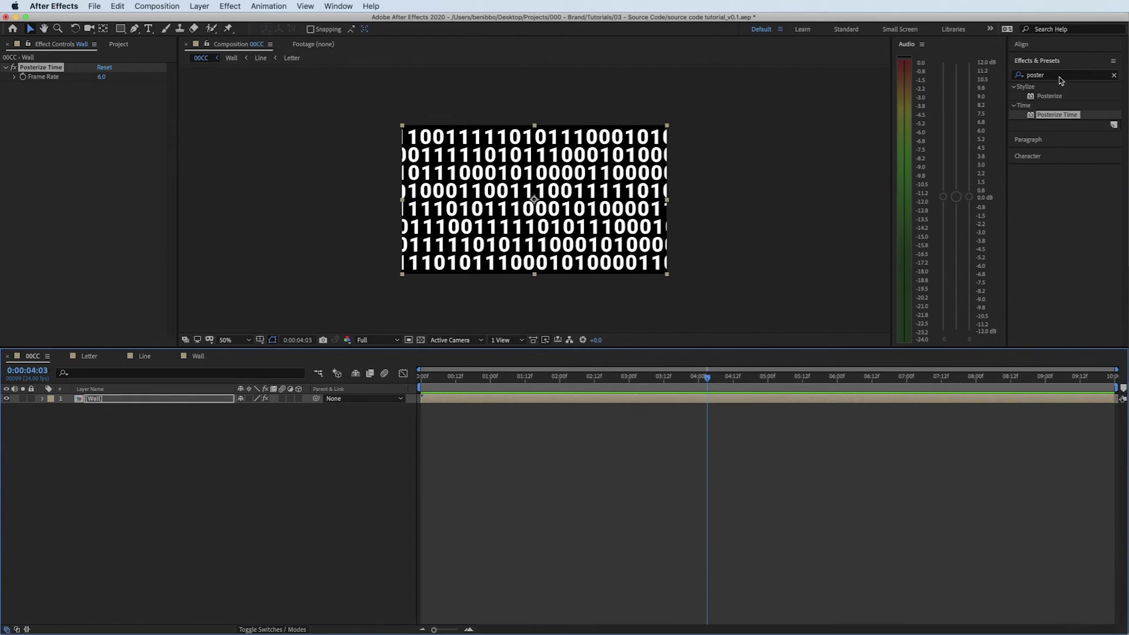
pyautogui.click(1114, 76)
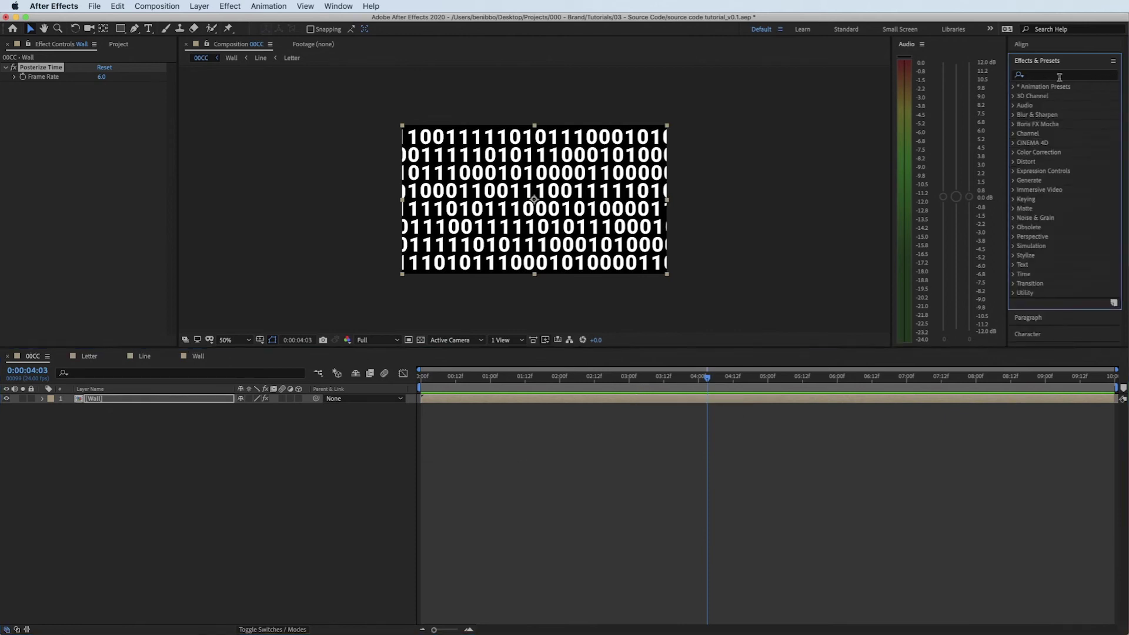
pyautogui.click(1060, 76)
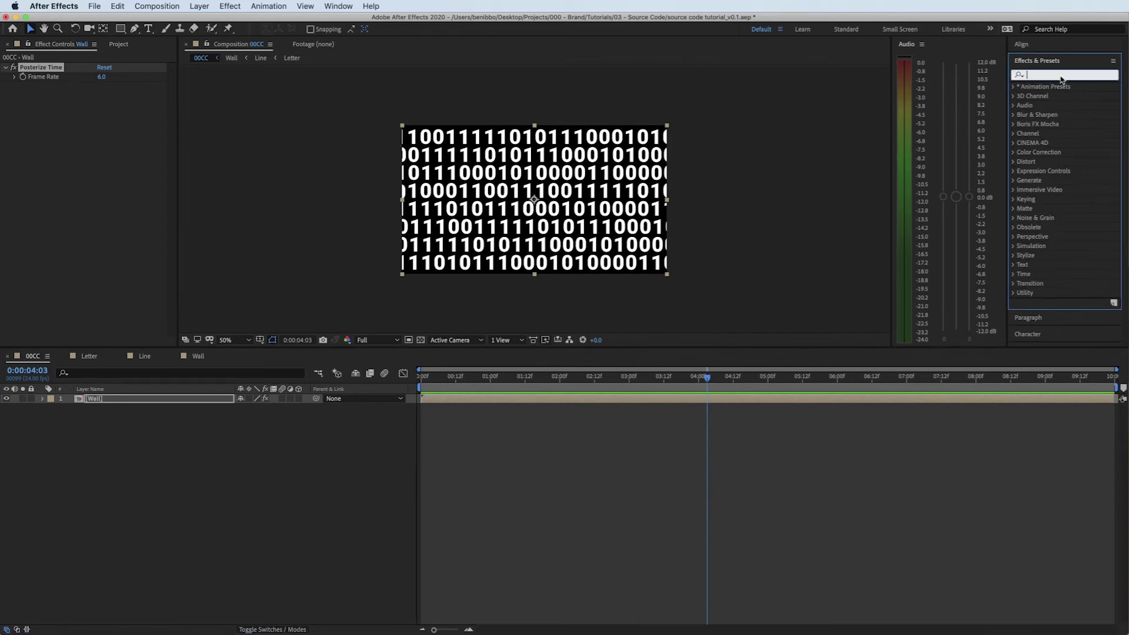
pyautogui.write('fill')
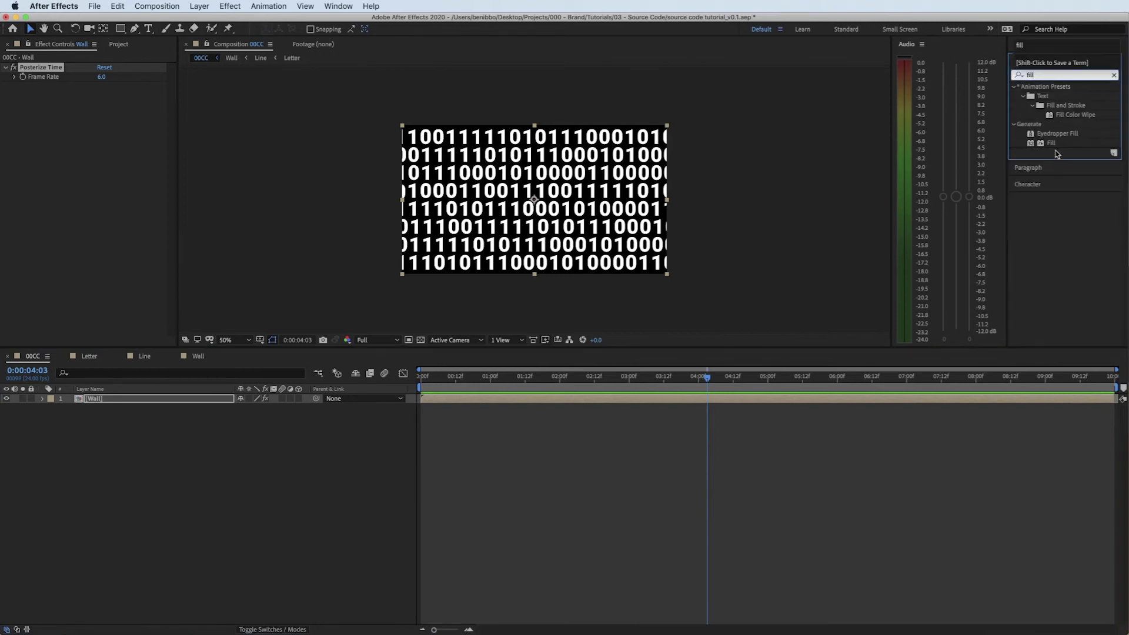
pyautogui.moveTo(1051, 142); pyautogui.dragTo(559, 400)
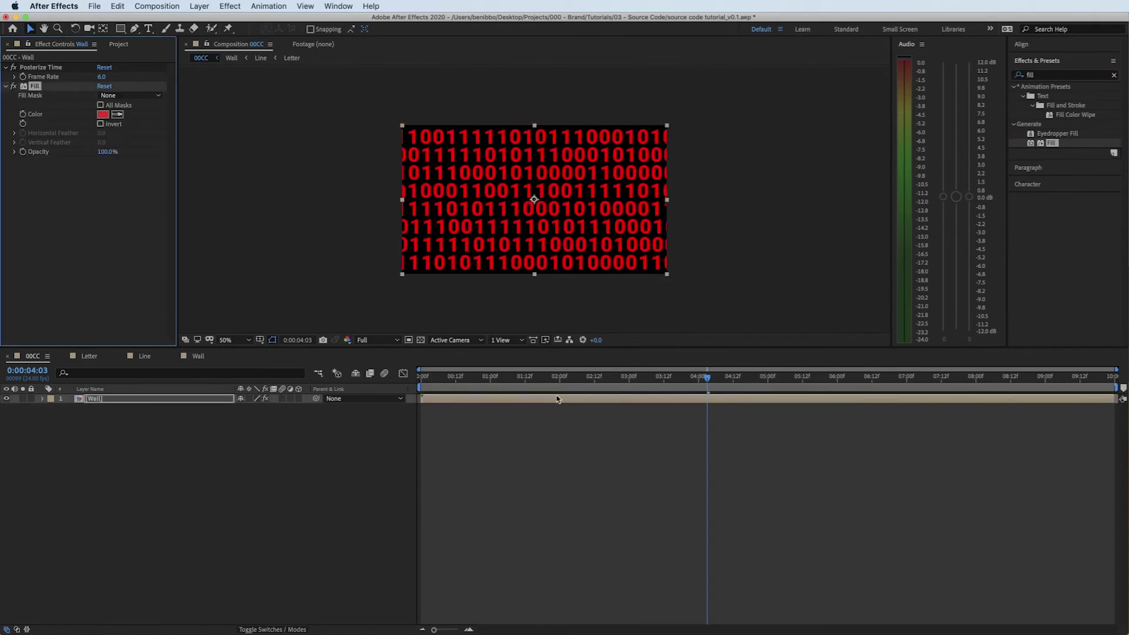
# Set the Fill colour to green 00FF41 after first trying cyan 3EFFE9.
pyautogui.click(103, 116)
pyautogui.moveTo(411, 548); pyautogui.dragTo(381, 547)
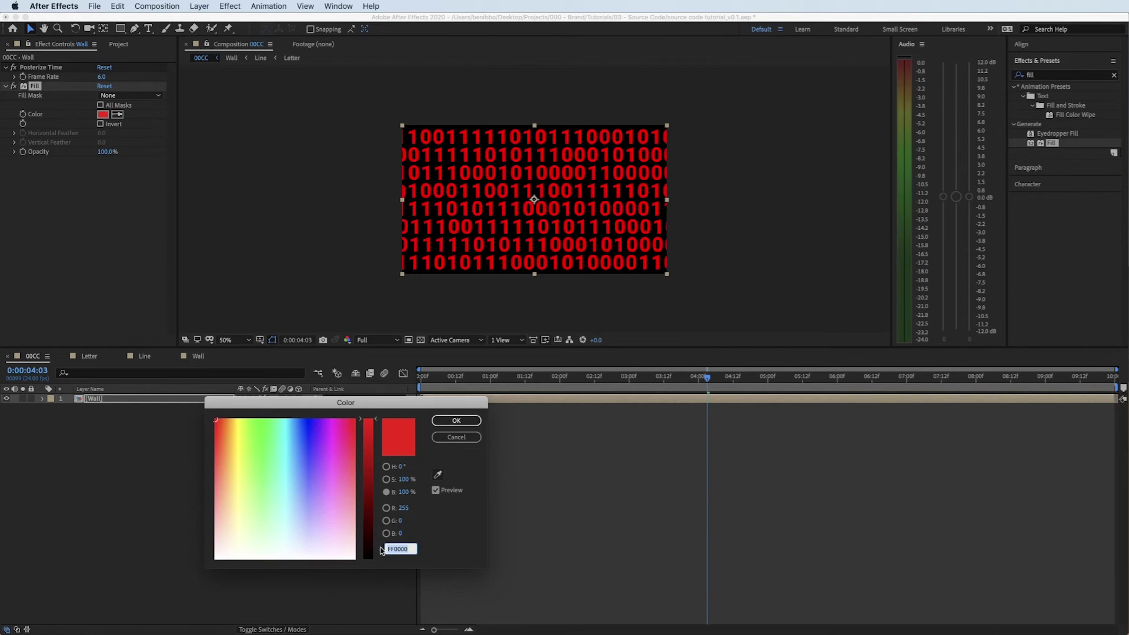
pyautogui.write('3EF')
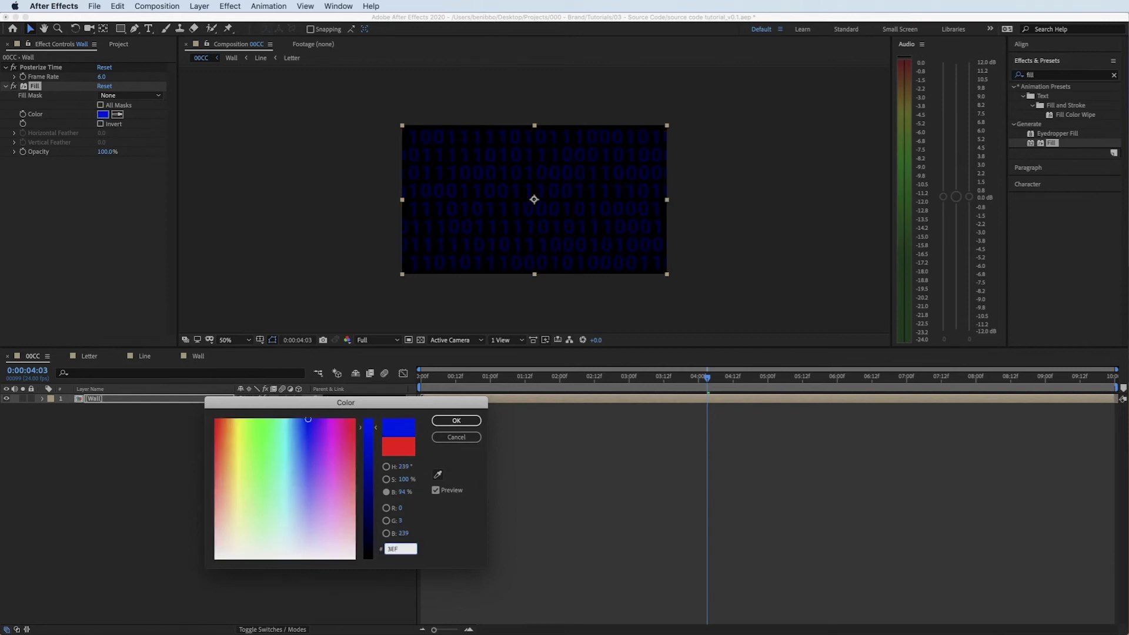
pyautogui.write('FE9')
pyautogui.press('Return')
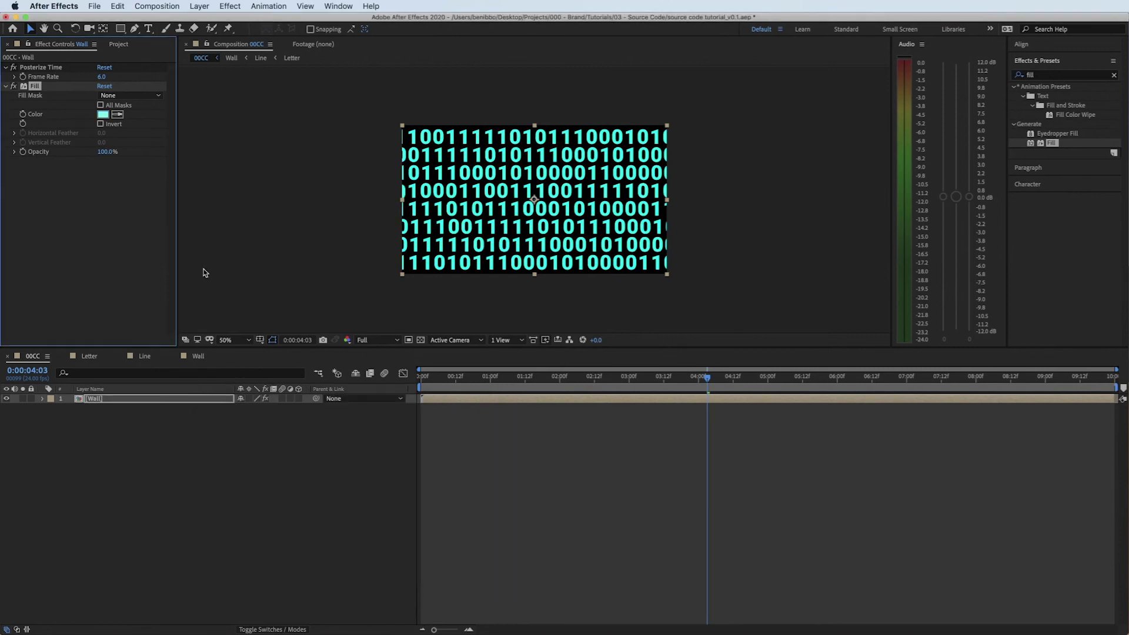
pyautogui.click(102, 115)
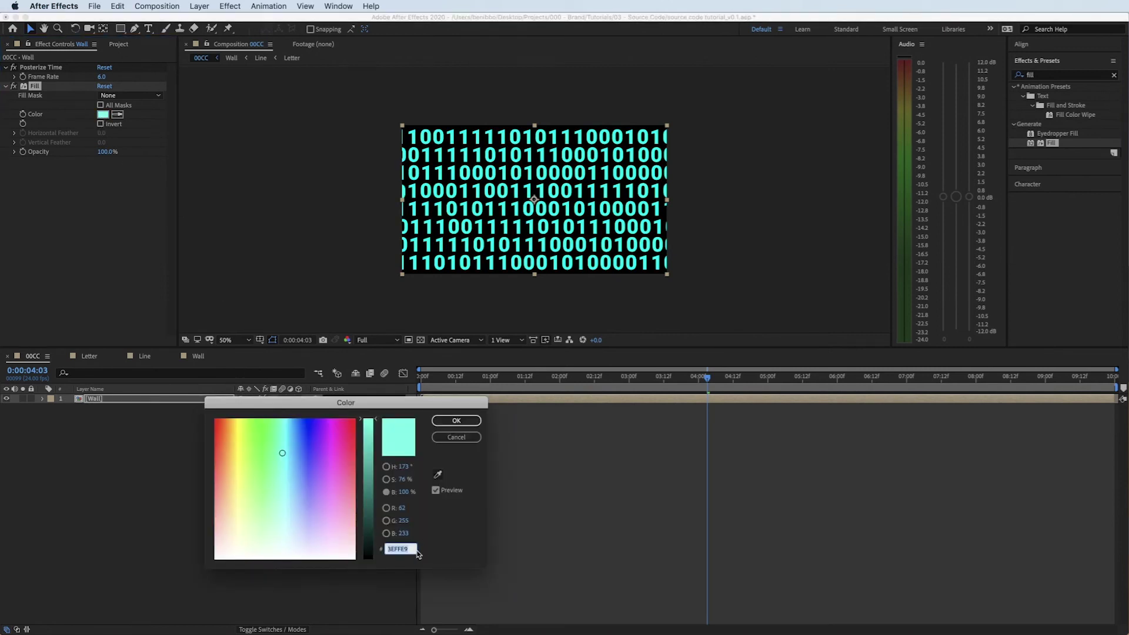
pyautogui.write('00FF41')
pyautogui.press('Return')
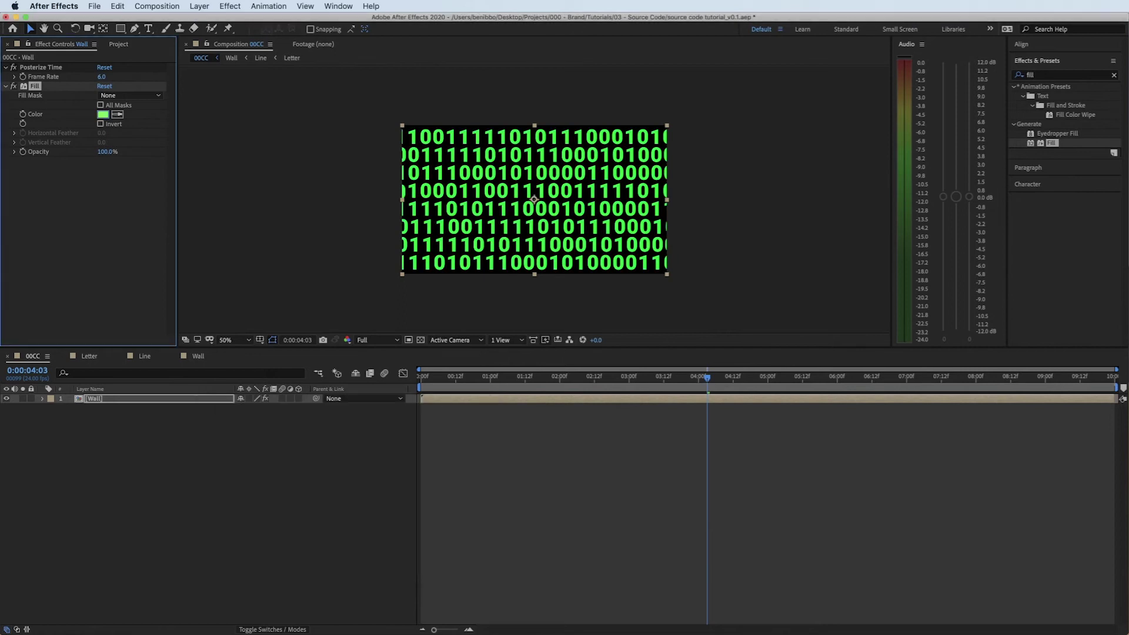
pyautogui.click(350, 274)
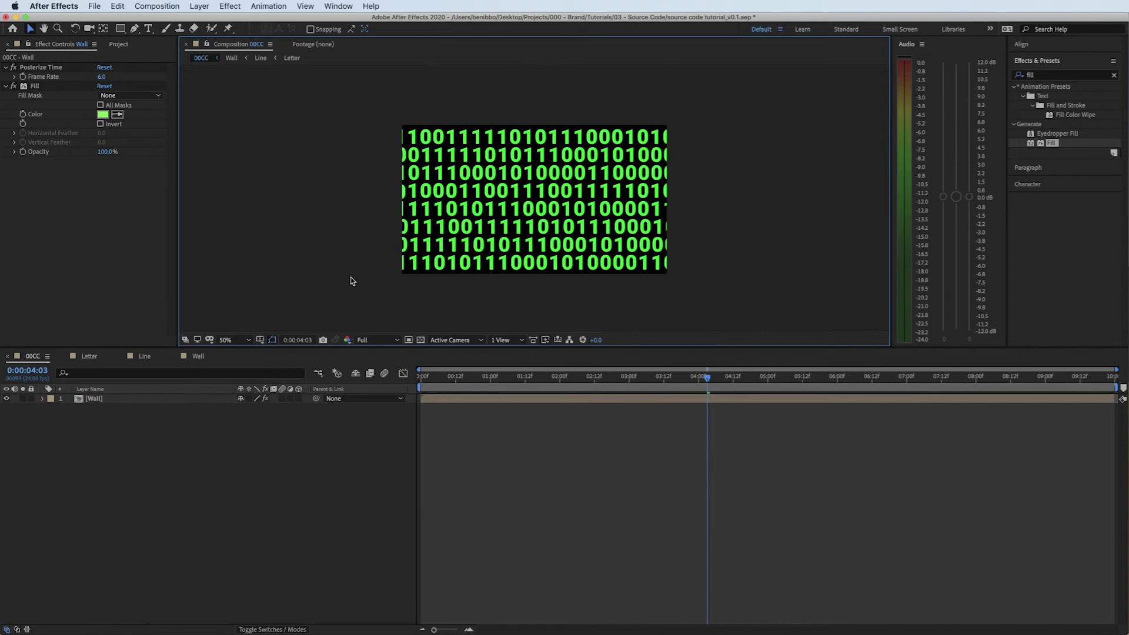
# Find the Mosaic effect and apply it to the Wall layer.
pyautogui.click(1052, 76)
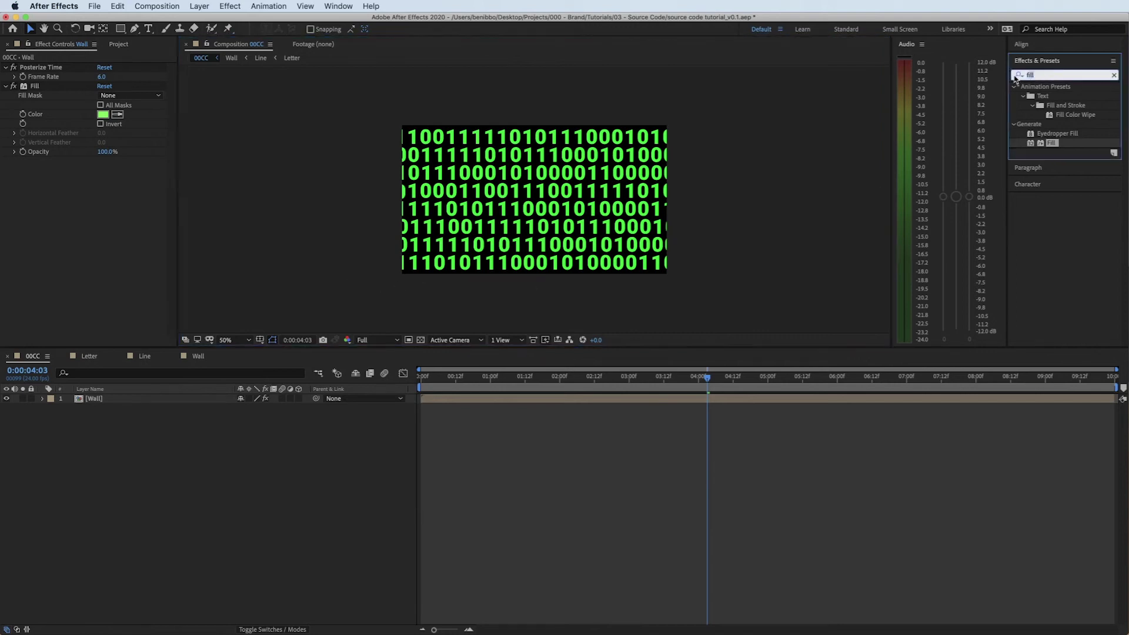
pyautogui.write('mo')
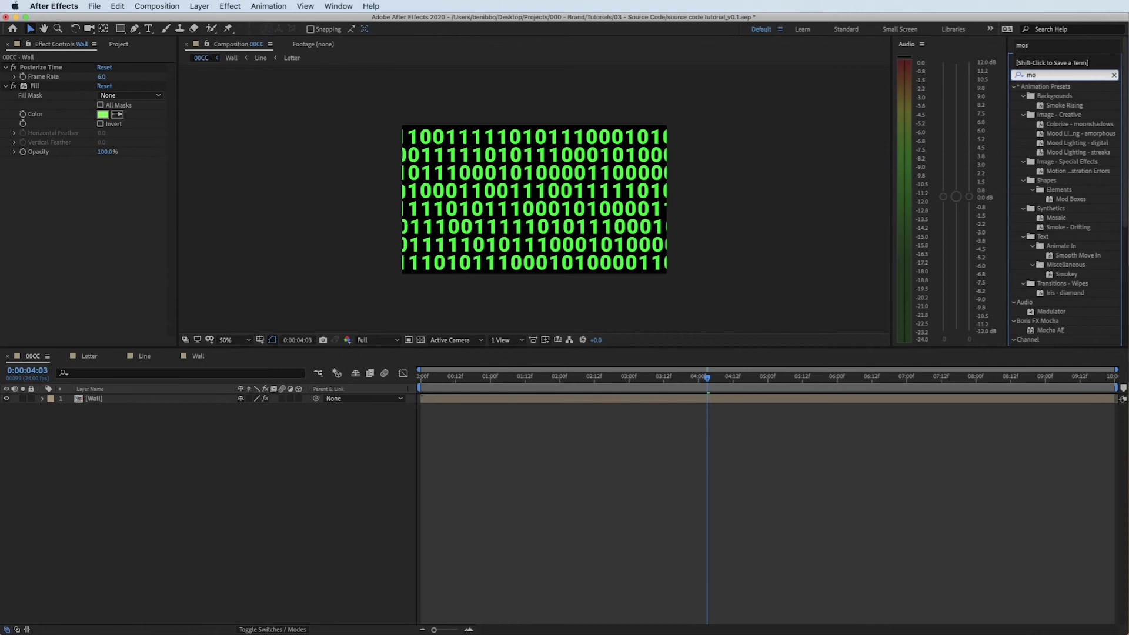
pyautogui.write('s')
pyautogui.press('BackSpace')
pyautogui.write('sa')
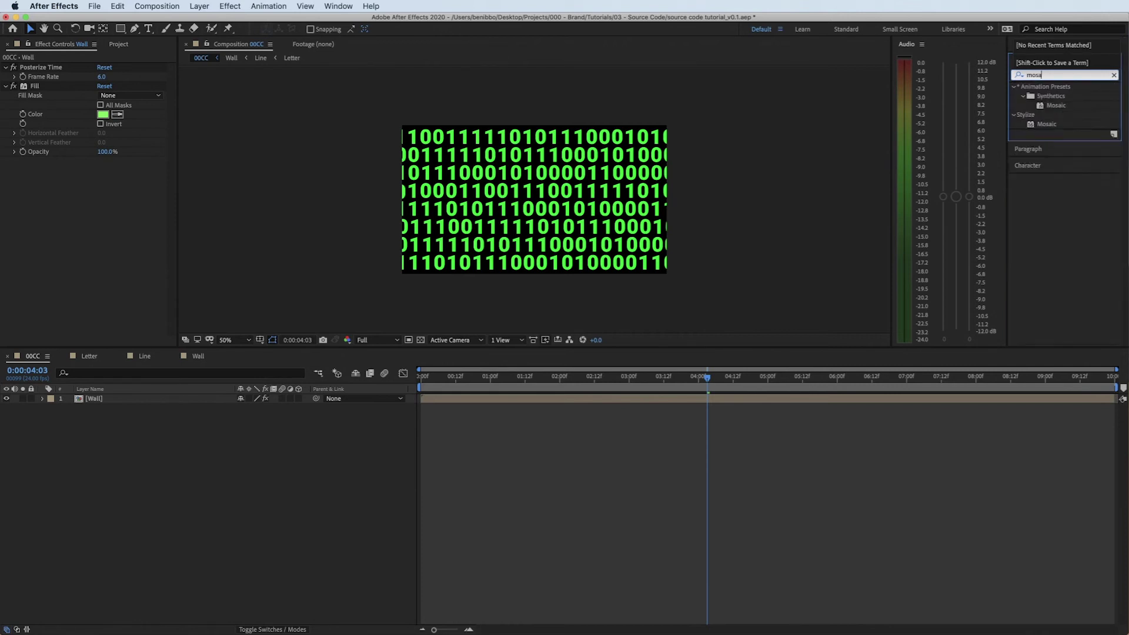
pyautogui.moveTo(1048, 124); pyautogui.dragTo(509, 392)
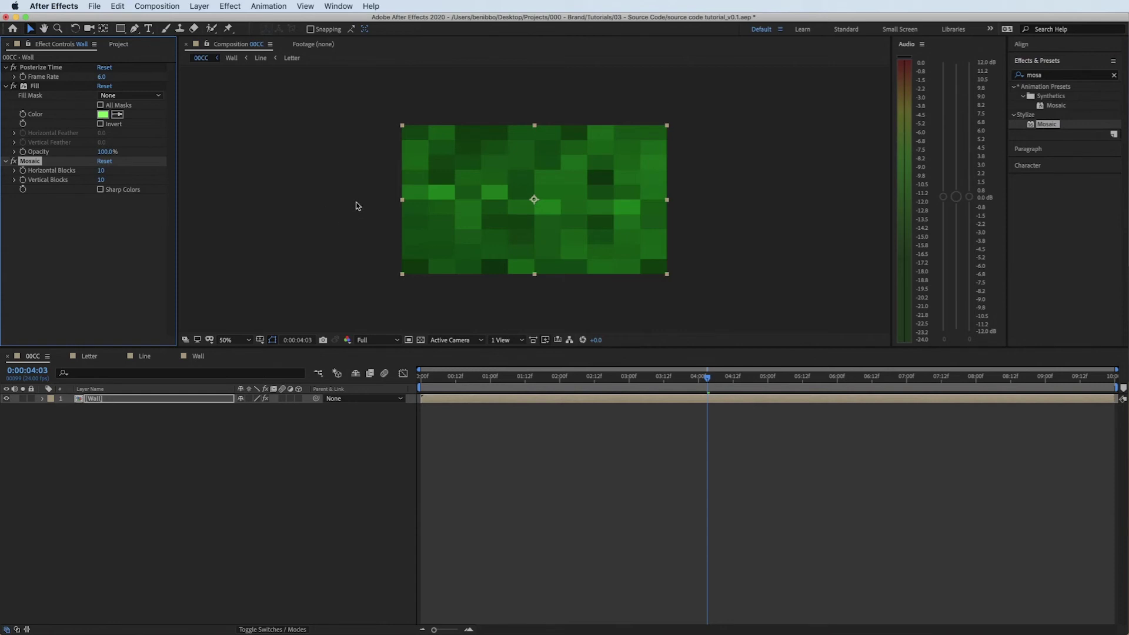
# Set Mosaic Horizontal and Vertical Blocks to 300 each.
pyautogui.moveTo(102, 170); pyautogui.dragTo(167, 171)
pyautogui.click(103, 170)
pyautogui.write('300')
pyautogui.press('Tab')
pyautogui.write('2')
pyautogui.press('Return')
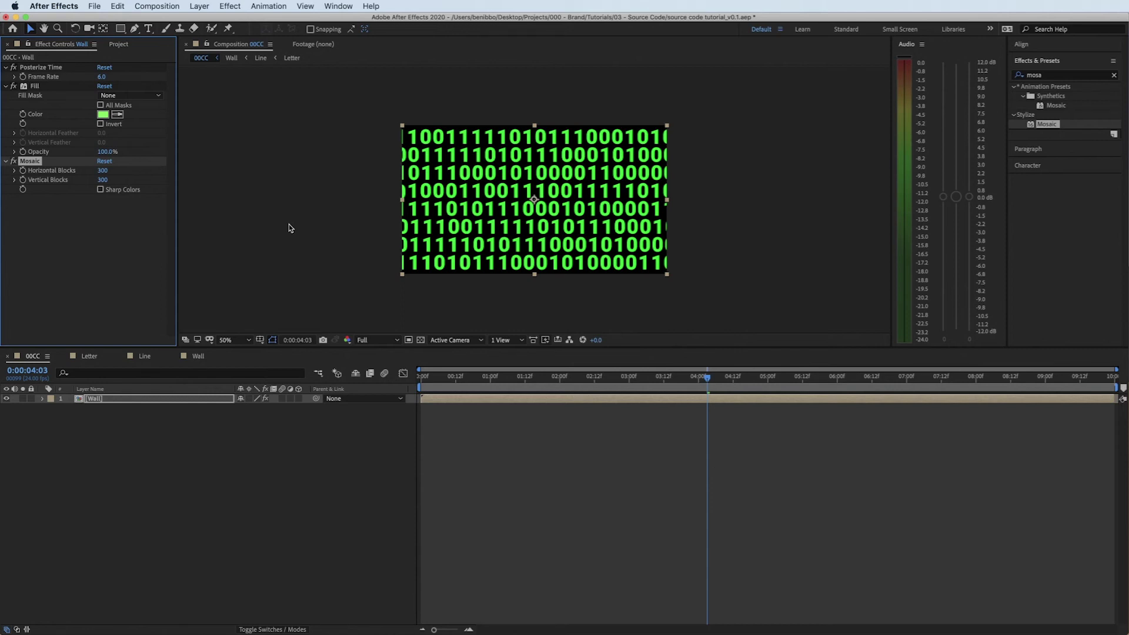
# Apply the Glow effect to the Wall layer and collapse the Fill, Posterize Time and Mosaic settings.
pyautogui.click(1047, 75)
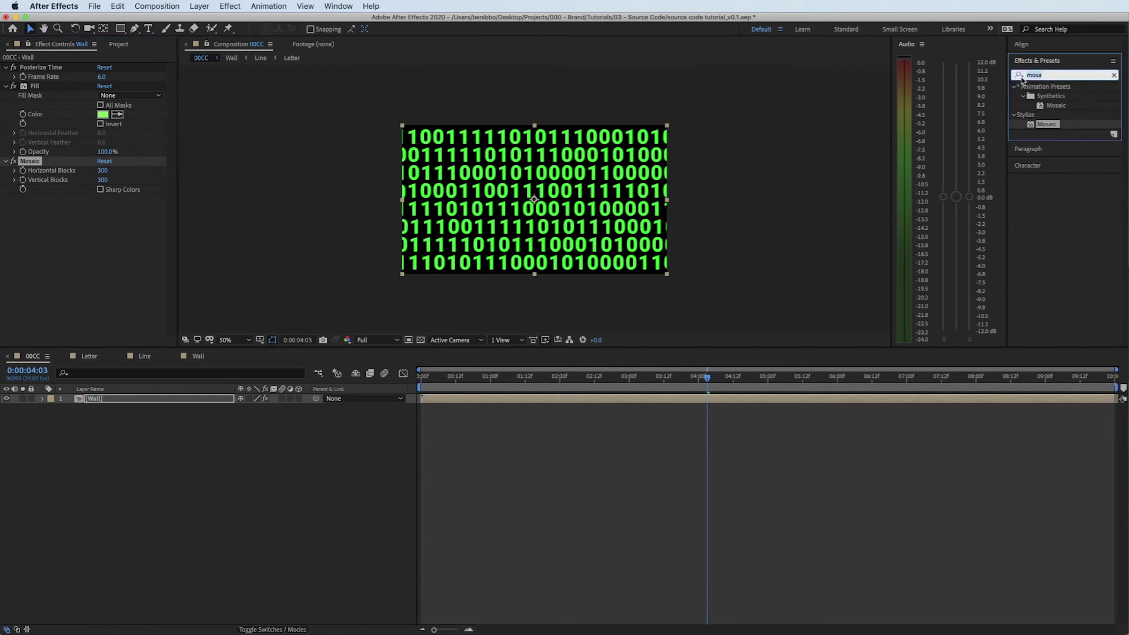
pyautogui.write('glow')
pyautogui.moveTo(1055, 143); pyautogui.dragTo(698, 400)
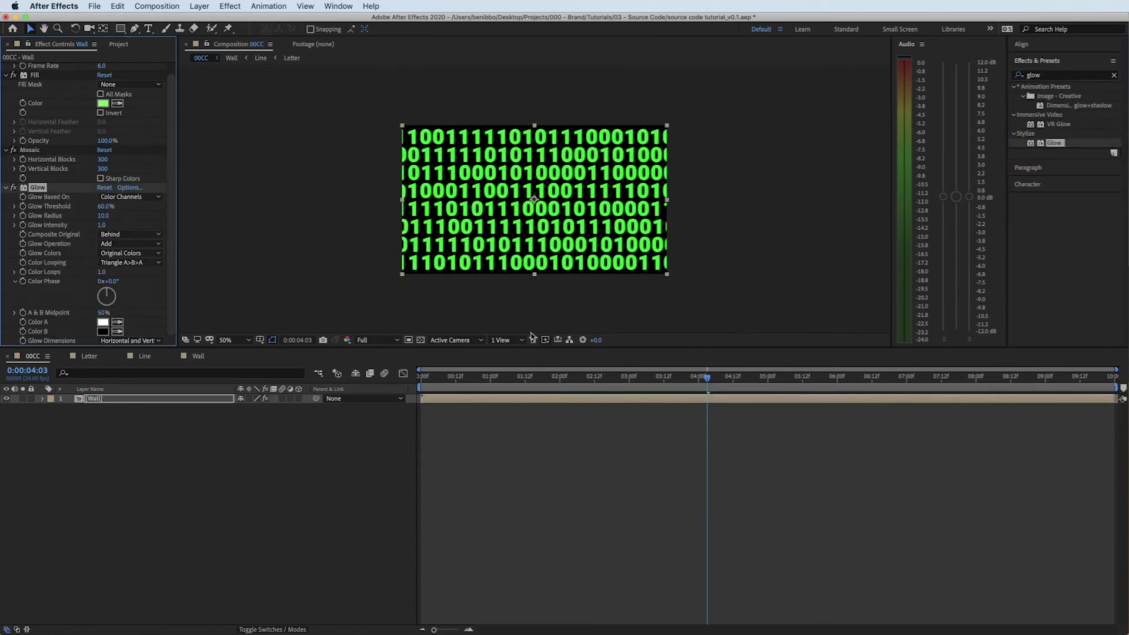
pyautogui.click(7, 76)
pyautogui.click(6, 67)
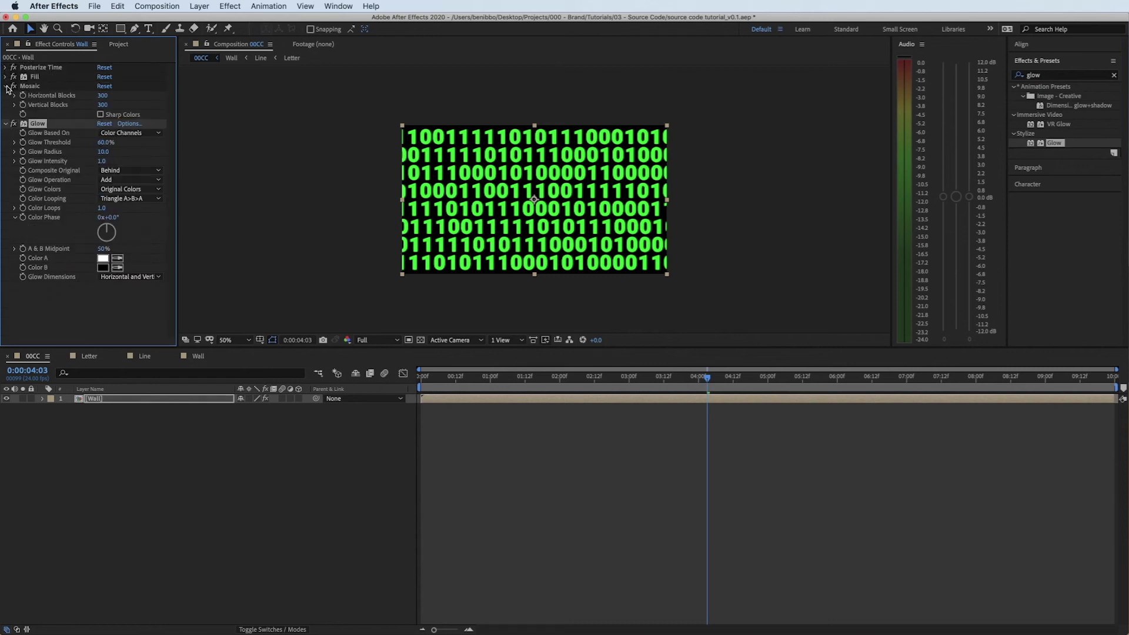
pyautogui.click(5, 86)
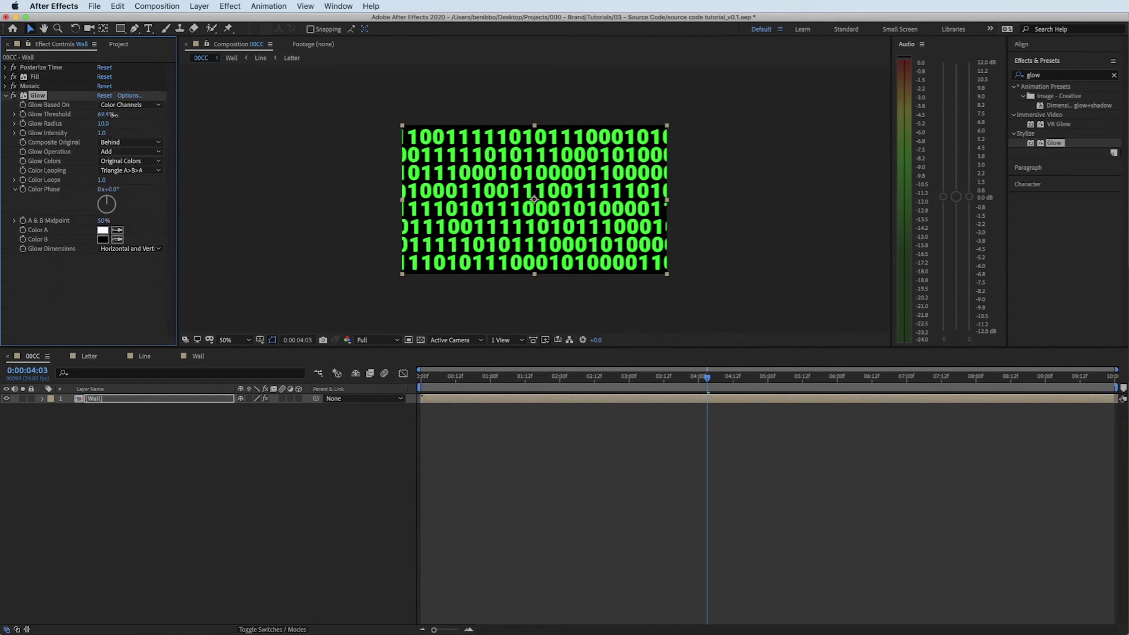
# Tune Glow to threshold 61.2%, radius 25 and intensity 1.8, then deselect the layer.
pyautogui.moveTo(130, 116)
pyautogui.mouseDown()
pyautogui.moveTo(79, 116)
pyautogui.moveTo(111, 115)
pyautogui.mouseUp()
pyautogui.moveTo(103, 134); pyautogui.dragTo(122, 133)
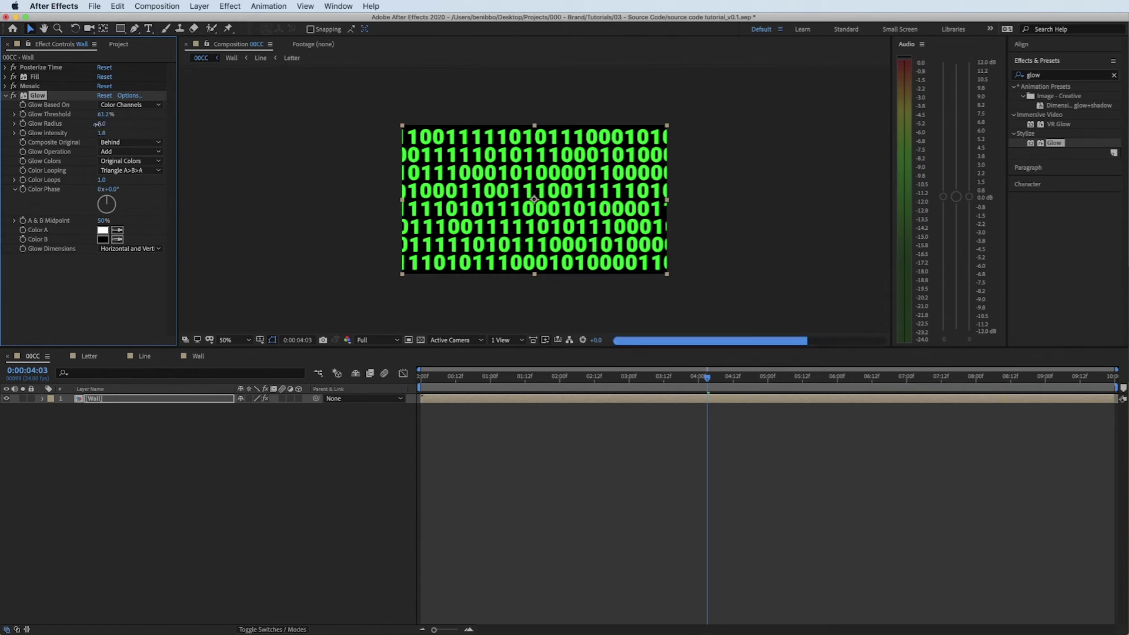
pyautogui.moveTo(95, 124); pyautogui.dragTo(112, 124)
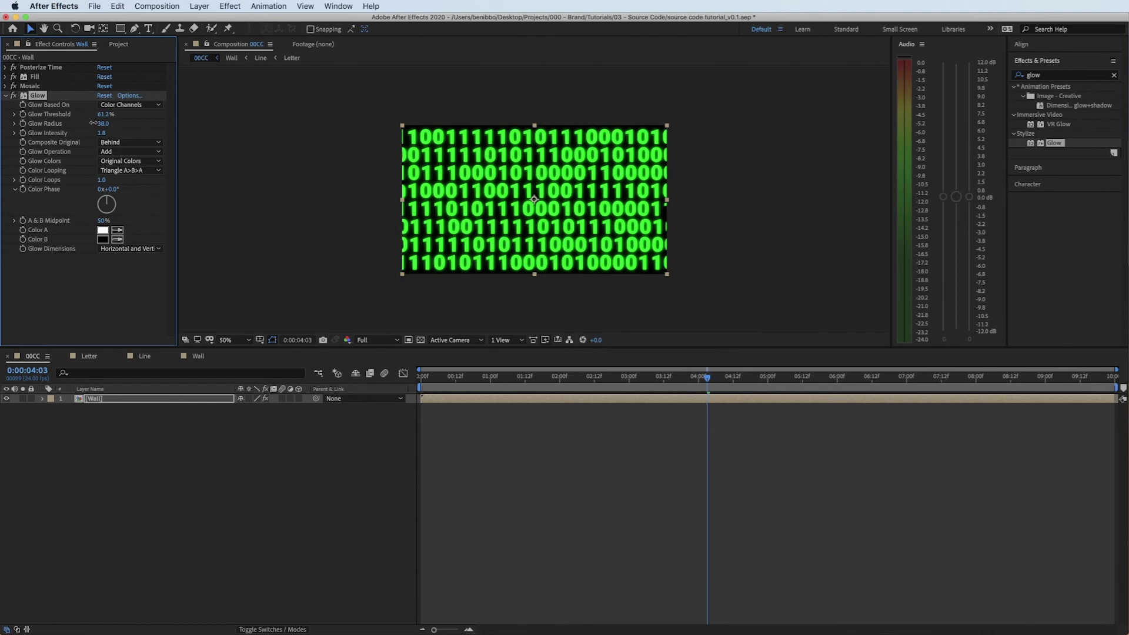
pyautogui.moveTo(91, 123); pyautogui.dragTo(97, 133)
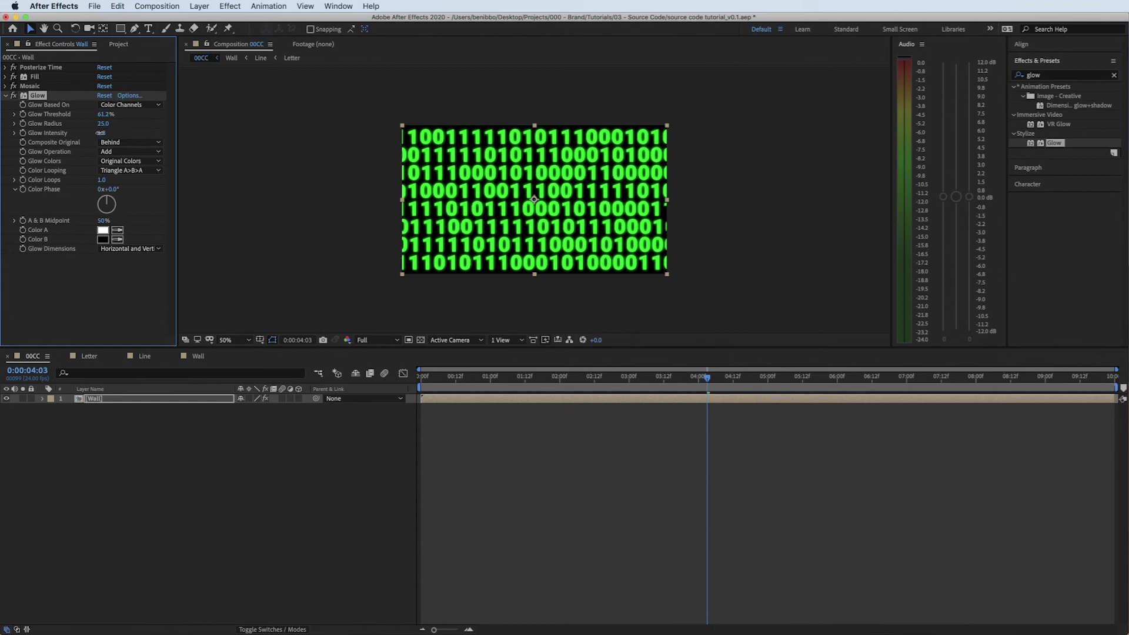
pyautogui.press('super+z')
pyautogui.click(332, 251)
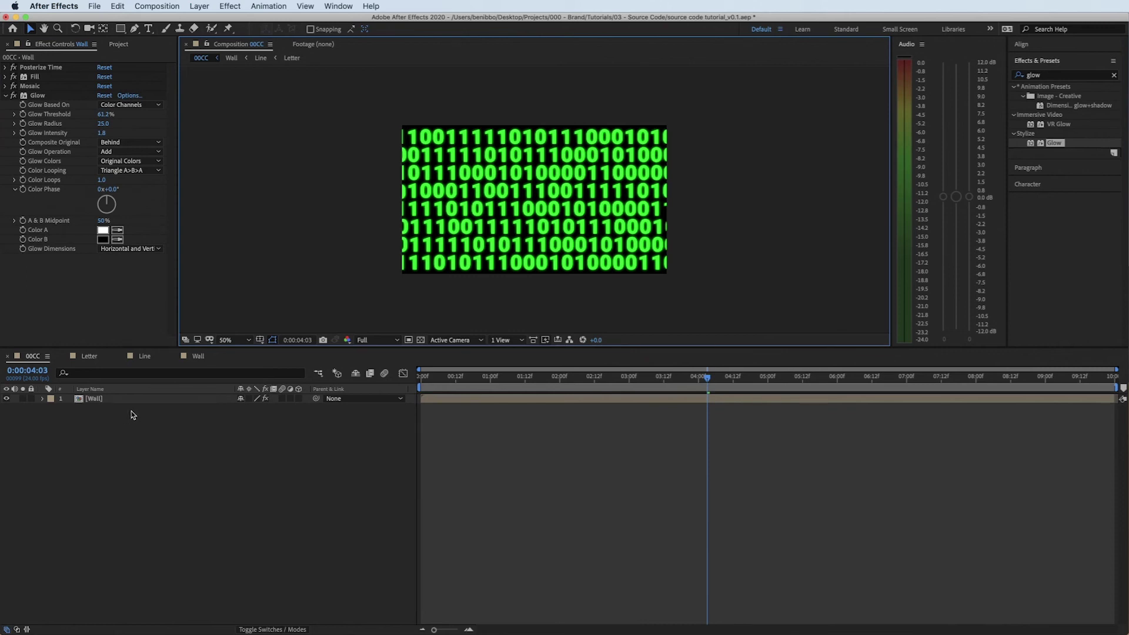
# Change the Letter composition's digit font style from Roboto Black to Medium, then return to 00CC.
pyautogui.click(90, 356)
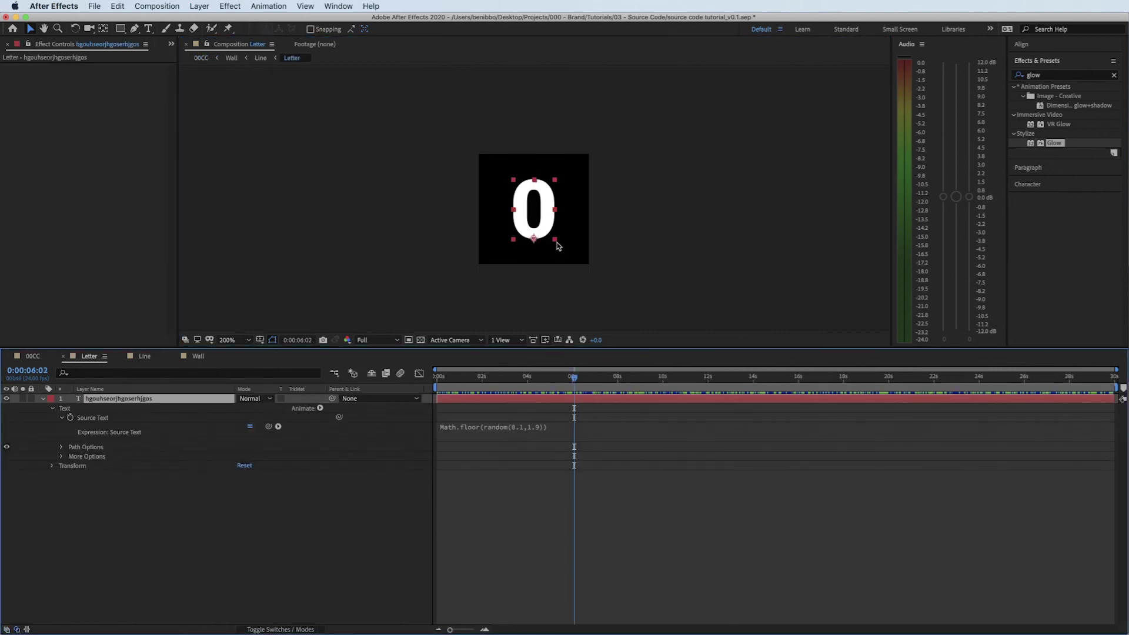
pyautogui.click(1030, 186)
pyautogui.click(1074, 125)
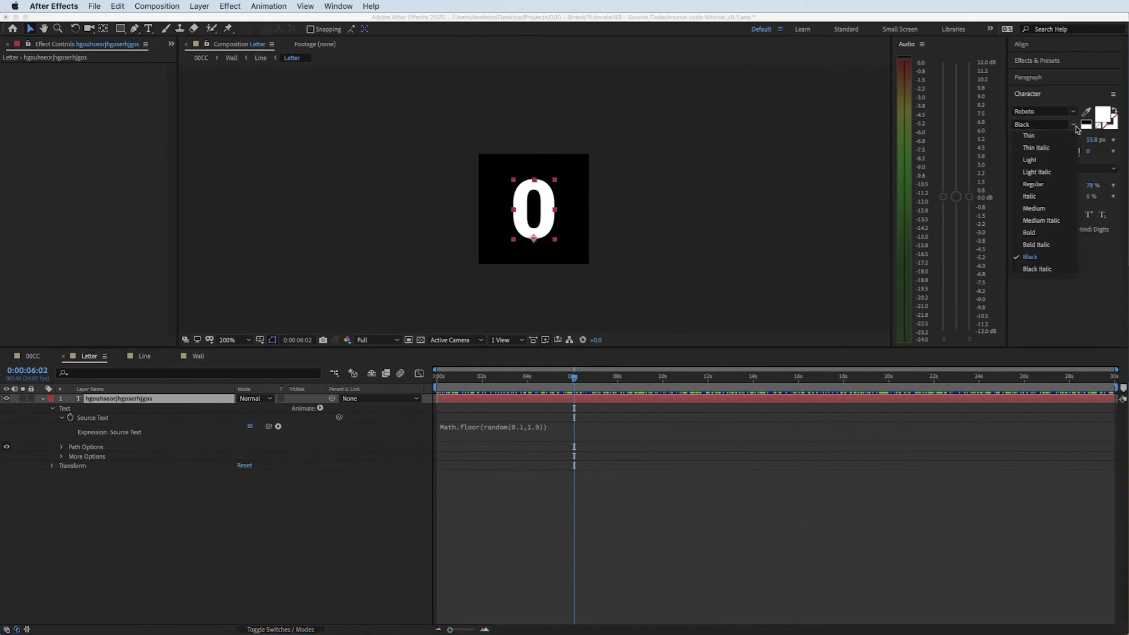
pyautogui.click(1033, 208)
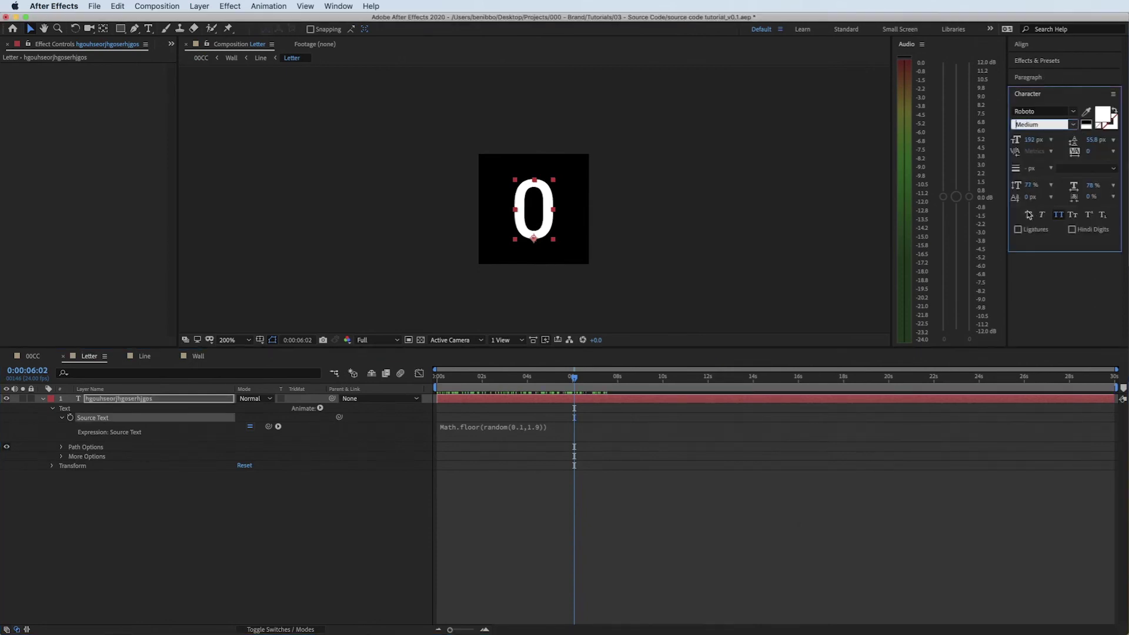
pyautogui.click(32, 356)
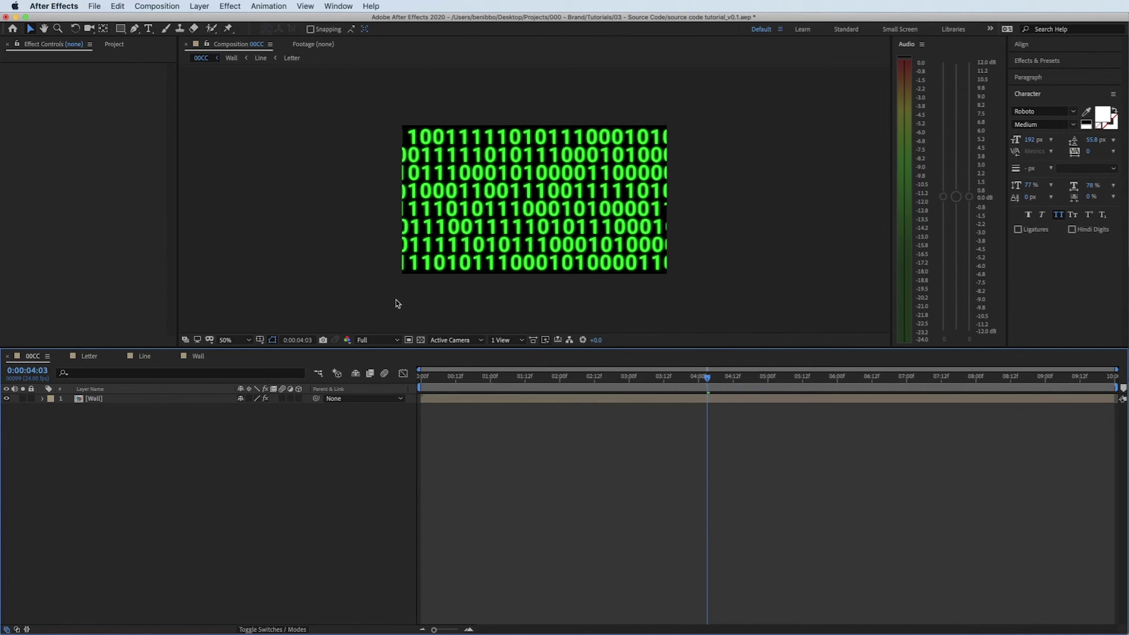
pyautogui.click(350, 298)
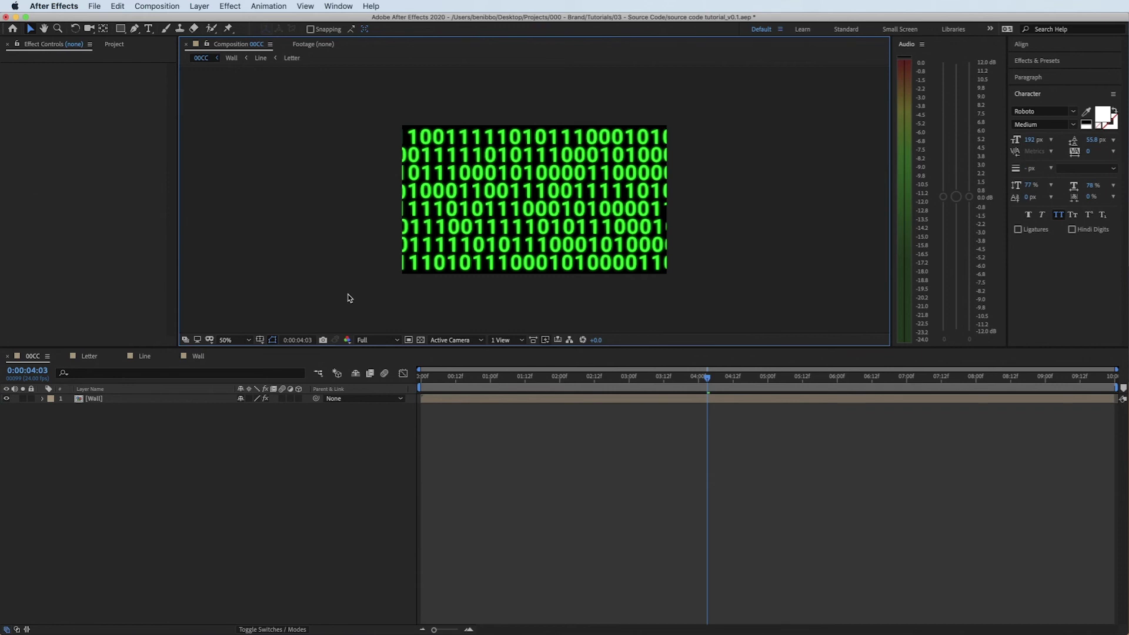
# Add an adjustment layer above Wall and apply the Bulge effect to it.
pyautogui.click(1032, 61)
pyautogui.click(1043, 75)
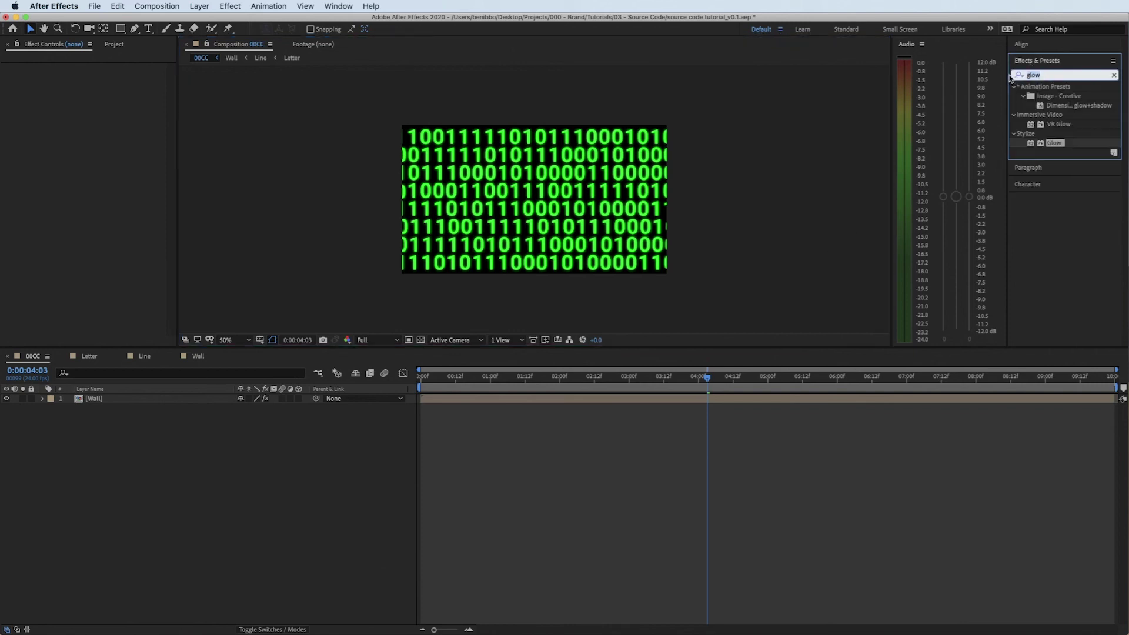
pyautogui.write('blu')
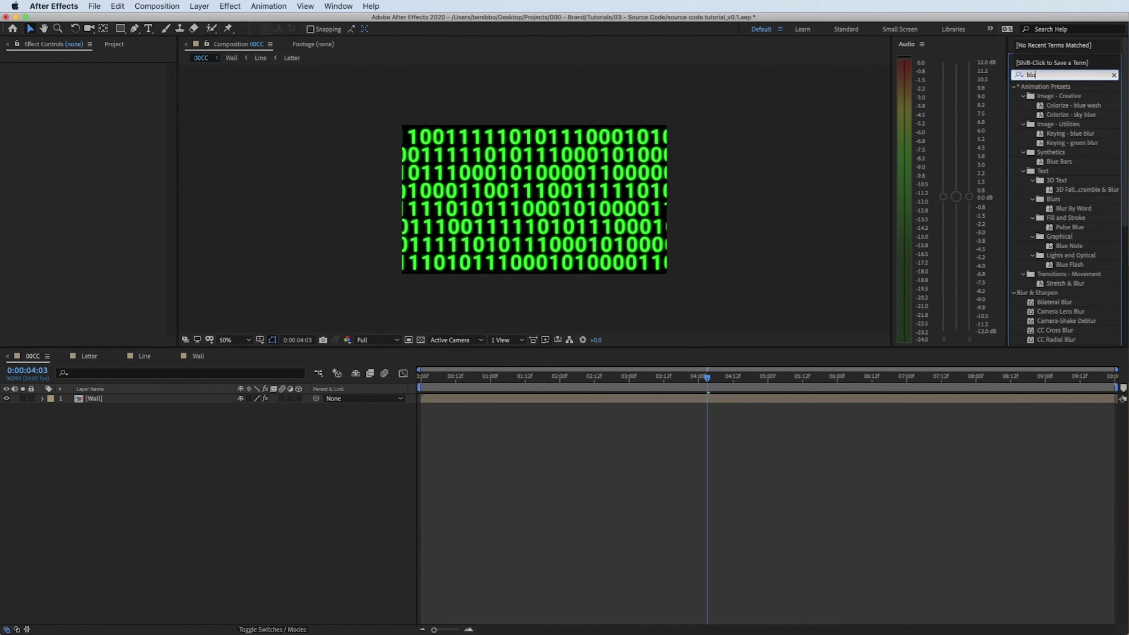
pyautogui.press('BackSpace')
pyautogui.press('BackSpace')
pyautogui.write('ulge')
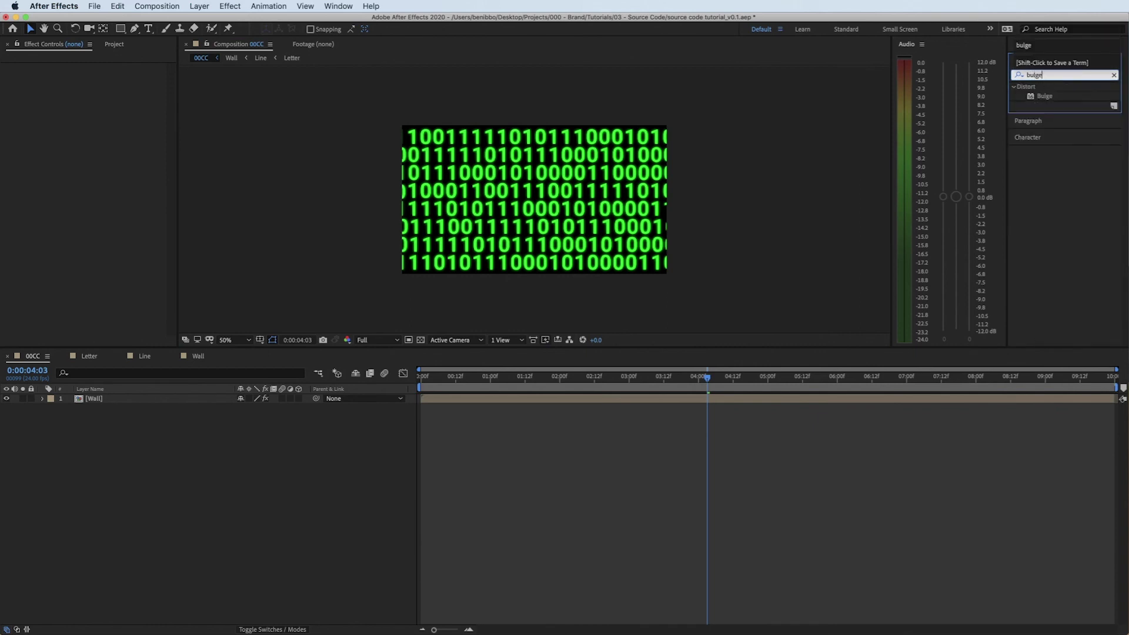
pyautogui.rightClick(746, 155)
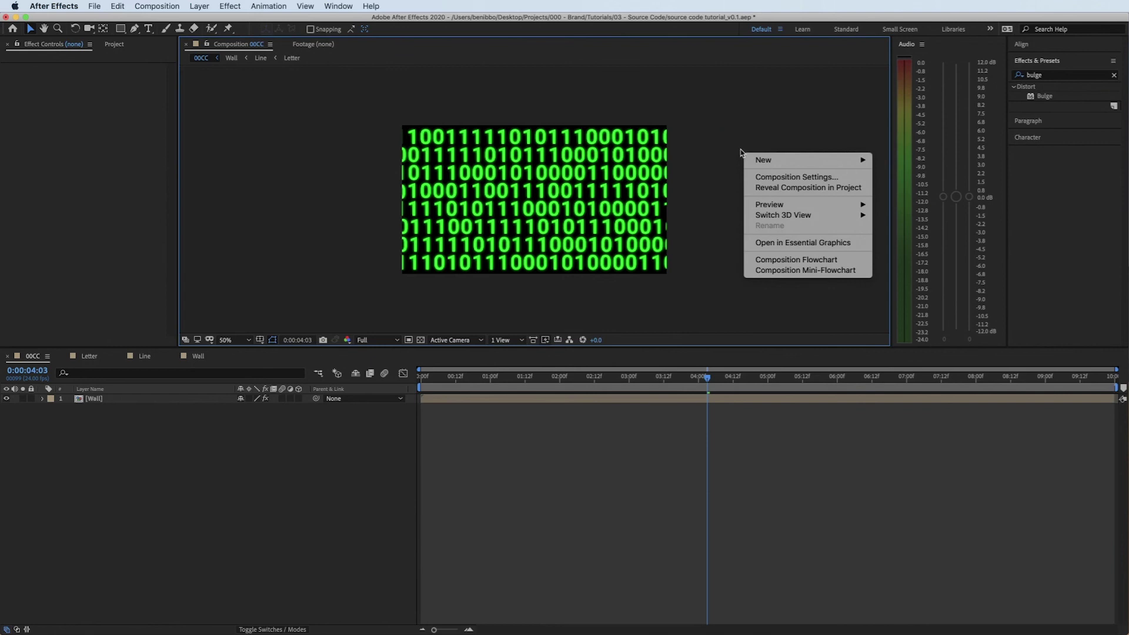
pyautogui.moveTo(757, 159)
pyautogui.click(911, 240)
pyautogui.moveTo(1045, 96); pyautogui.dragTo(625, 400)
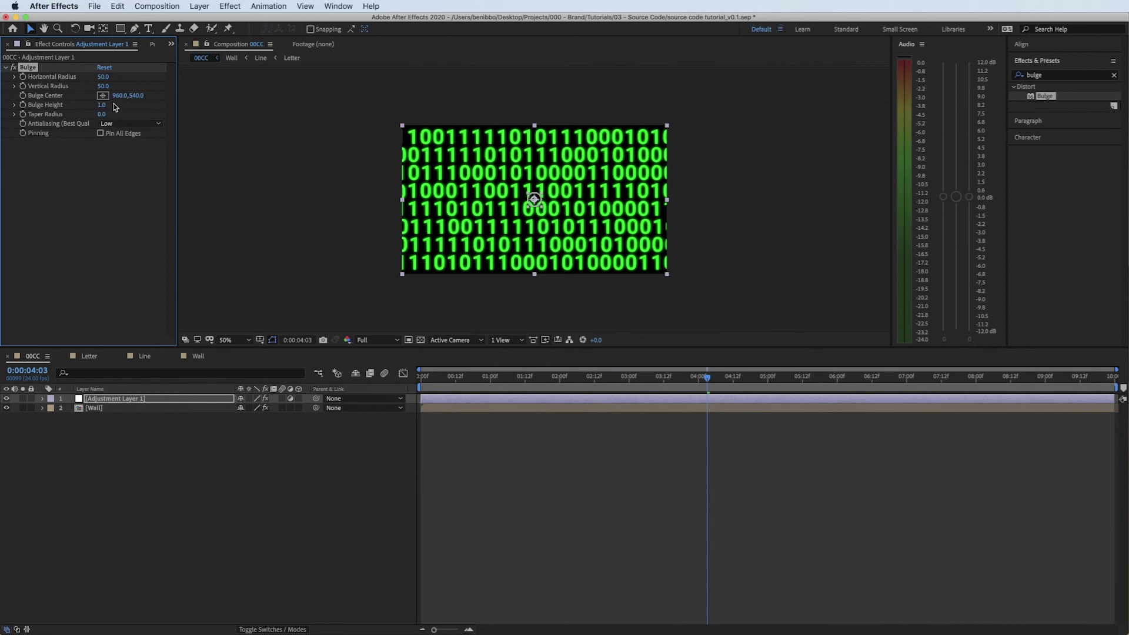
# Set Bulge radii to 1184 horizontal and 782 vertical with height 0.4, then preview from the start.
pyautogui.moveTo(103, 76); pyautogui.dragTo(537, 64)
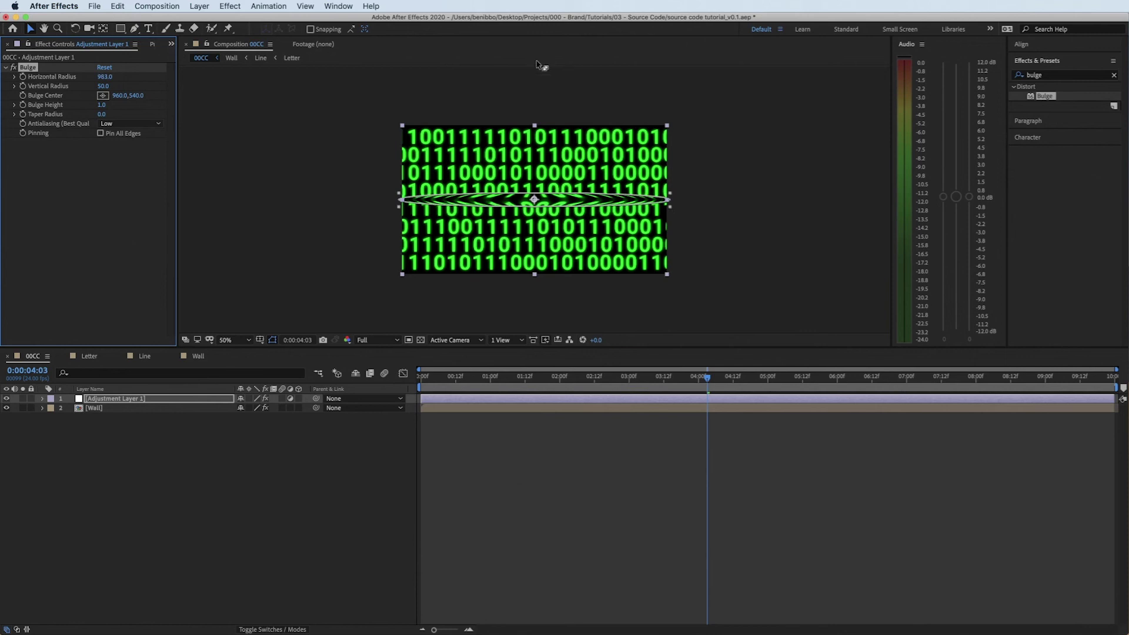
pyautogui.moveTo(103, 85); pyautogui.dragTo(446, 79)
pyautogui.click(105, 86)
pyautogui.write('759')
pyautogui.press('Return')
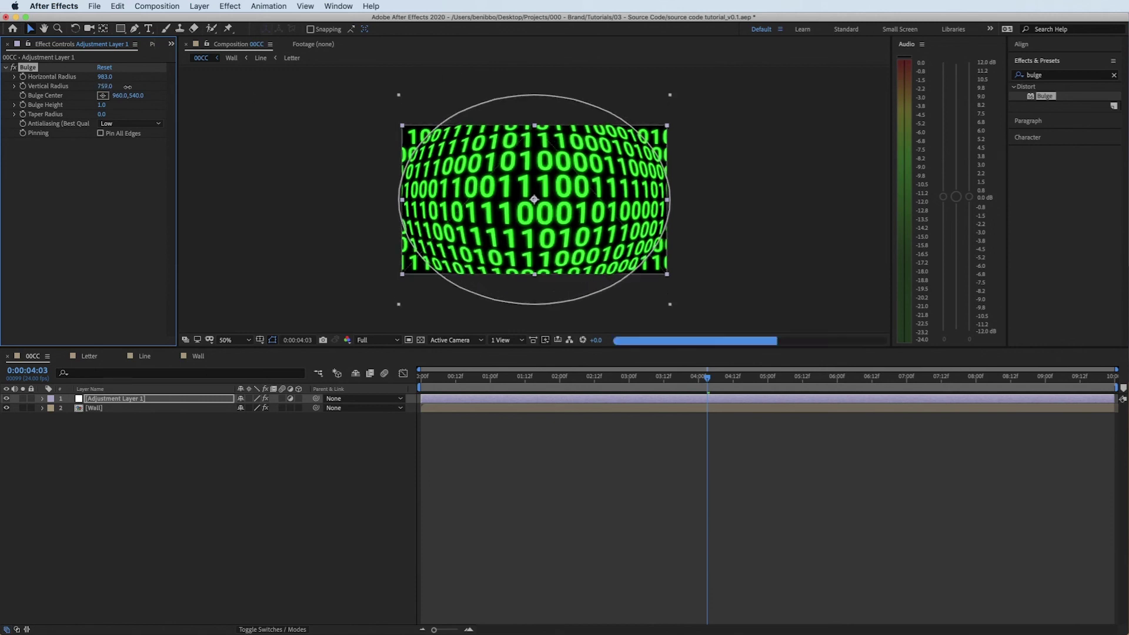
pyautogui.moveTo(109, 76); pyautogui.dragTo(227, 83)
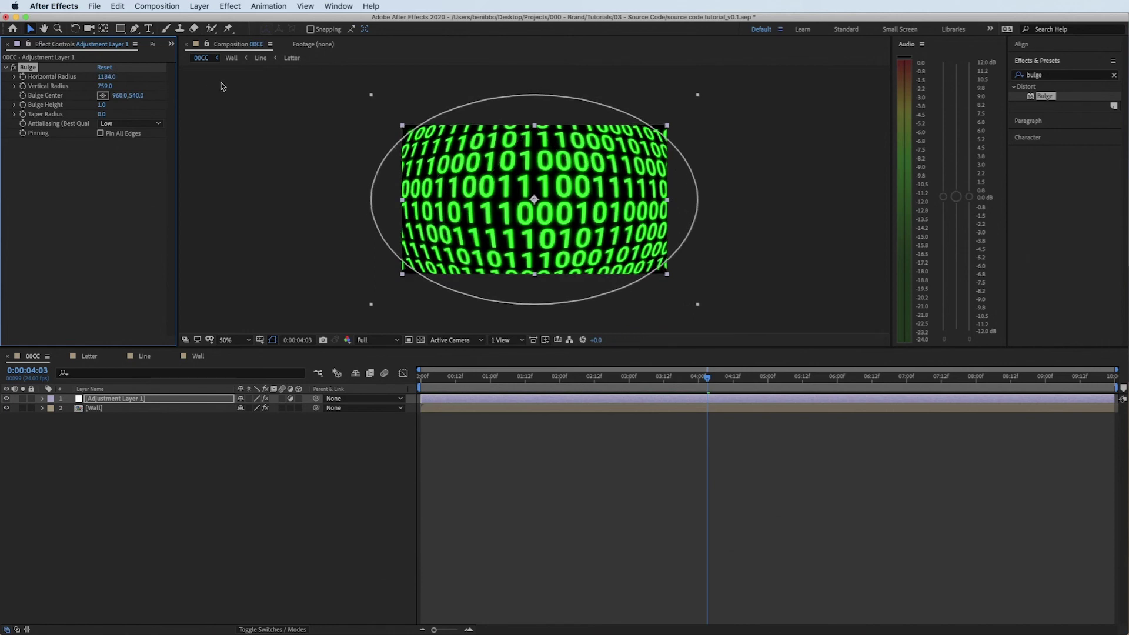
pyautogui.moveTo(114, 88); pyautogui.dragTo(124, 88)
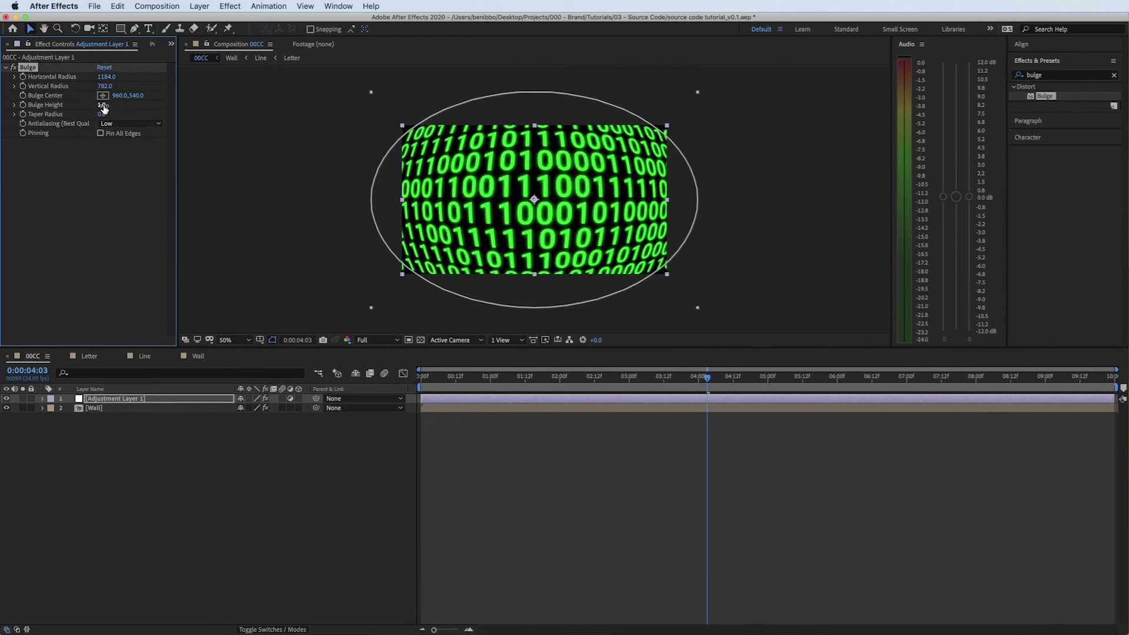
pyautogui.moveTo(103, 105); pyautogui.dragTo(72, 108)
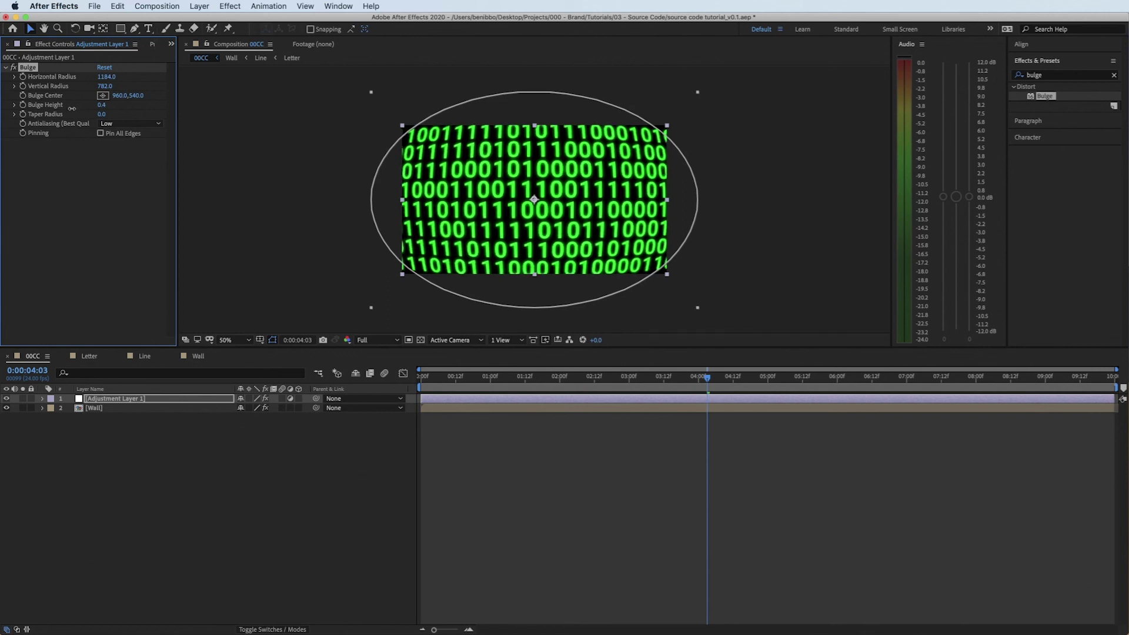
pyautogui.moveTo(452, 377); pyautogui.dragTo(395, 380)
pyautogui.press('space')
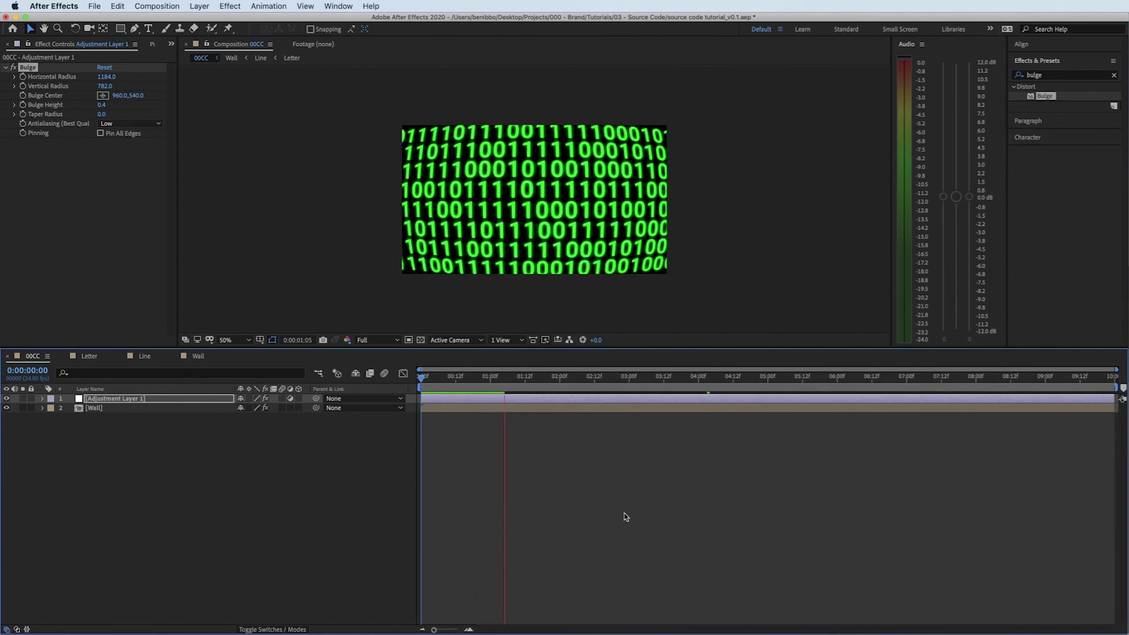
# Duplicate Wall, move the copy down +1080 in Position Y, and parent it to the original Wall.
pyautogui.press('space')
pyautogui.click(471, 409)
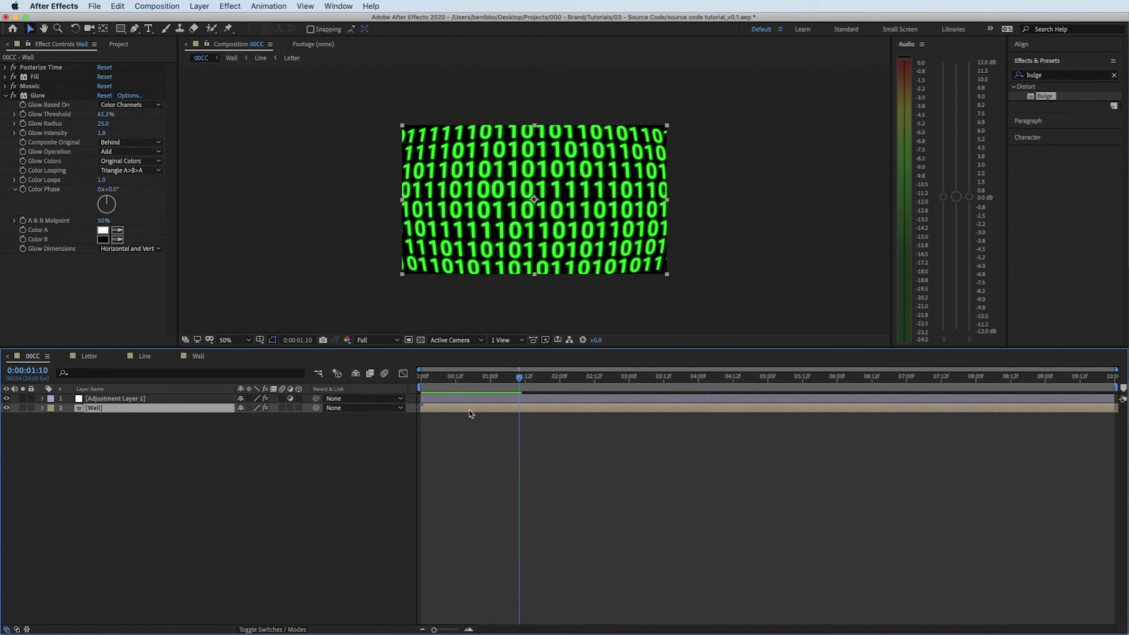
pyautogui.press('p')
pyautogui.hotkey('ctrl', 'd')
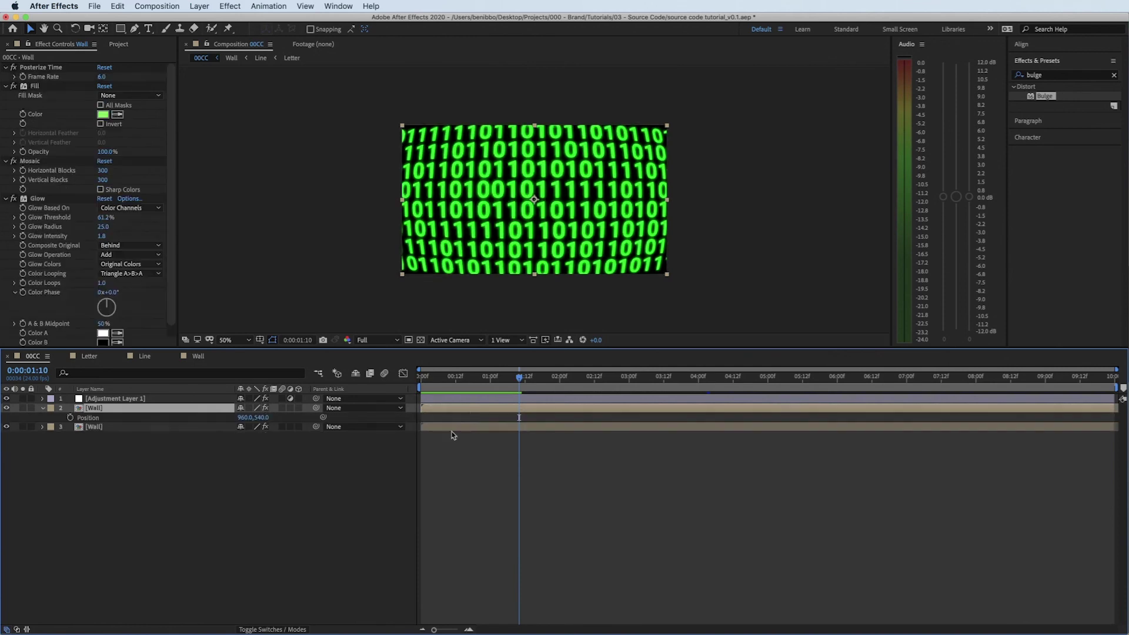
pyautogui.click(227, 429)
pyautogui.press('p')
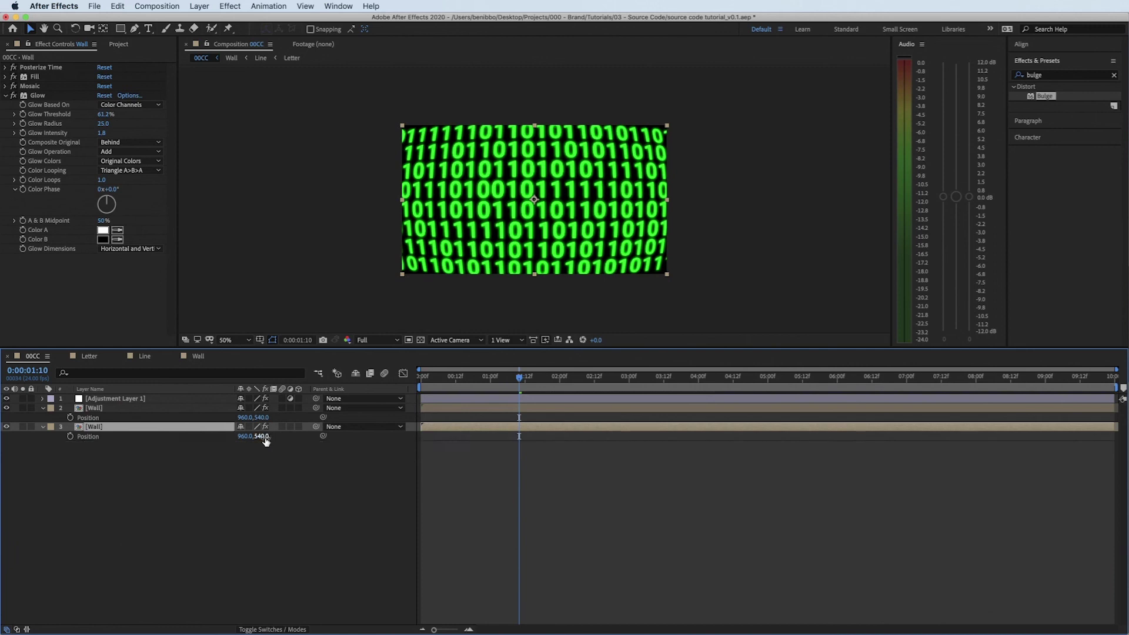
pyautogui.click(263, 436)
pyautogui.write('+1080')
pyautogui.press('Return')
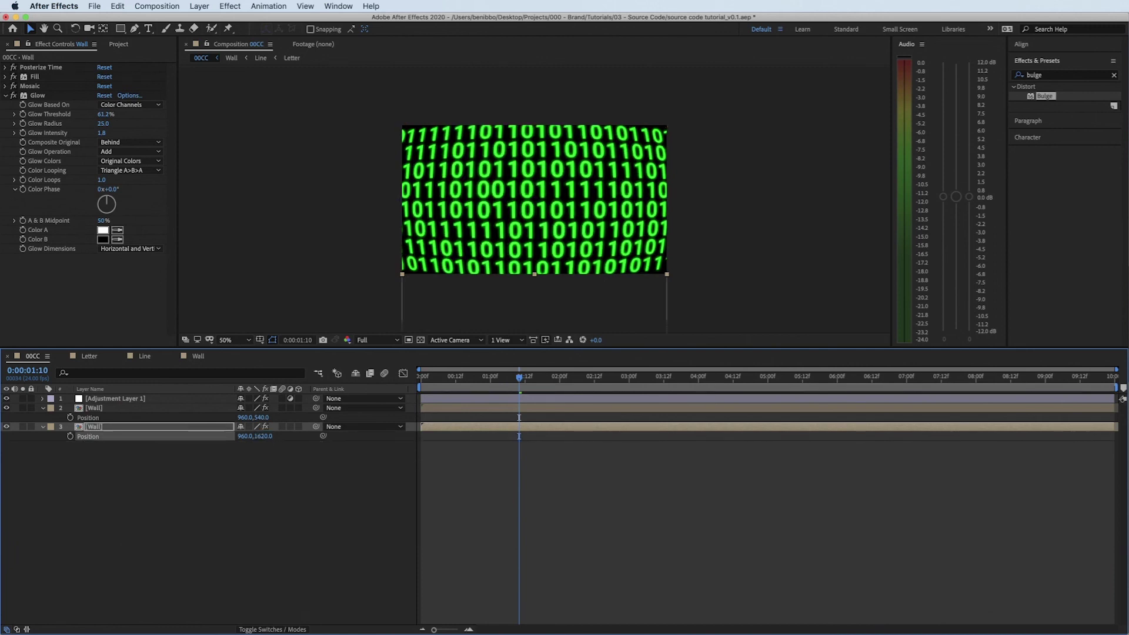
pyautogui.moveTo(316, 426); pyautogui.dragTo(88, 410)
# Keyframe Wall's Position Y from 540 at the start to -540 at 5:00.
pyautogui.press('Home')
pyautogui.click(70, 417)
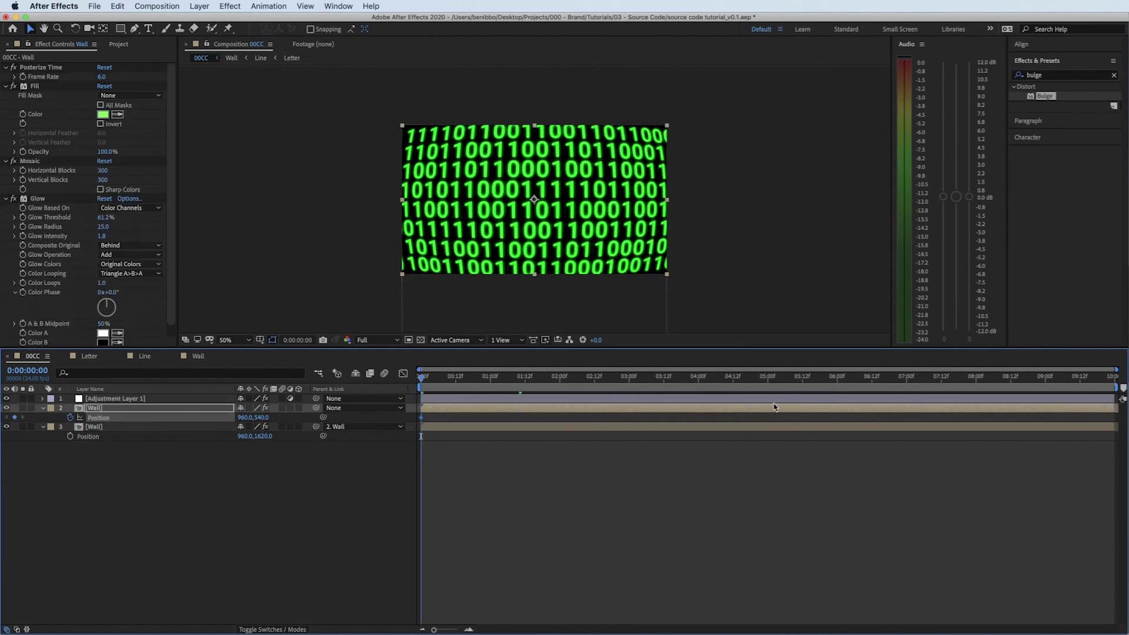
pyautogui.click(767, 381)
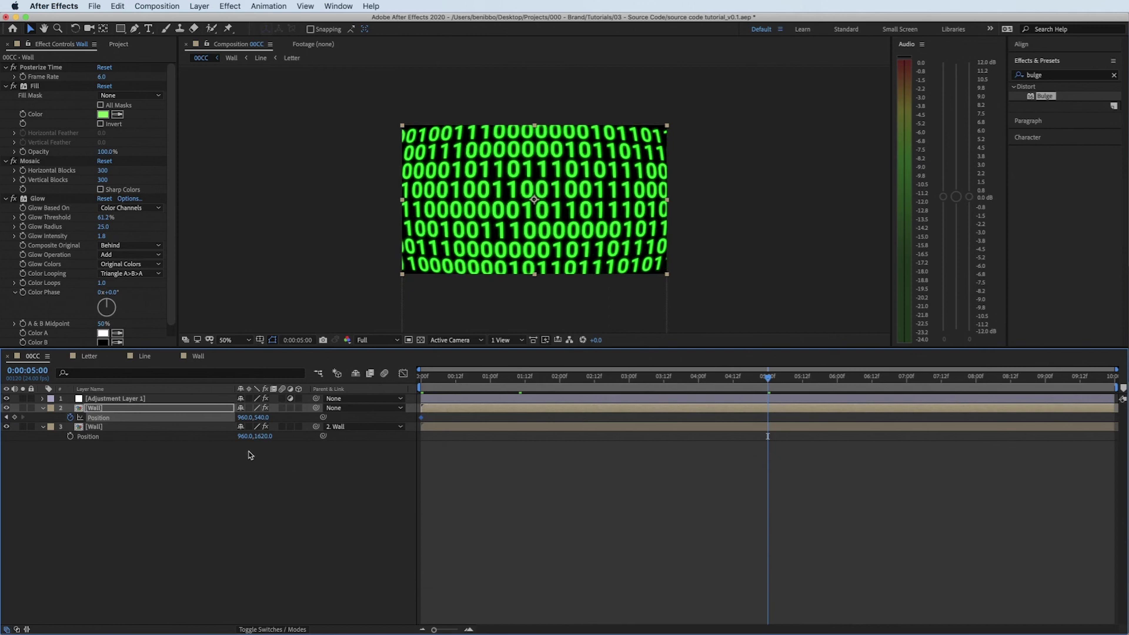
pyautogui.click(263, 417)
pyautogui.write('-540')
pyautogui.press('Return')
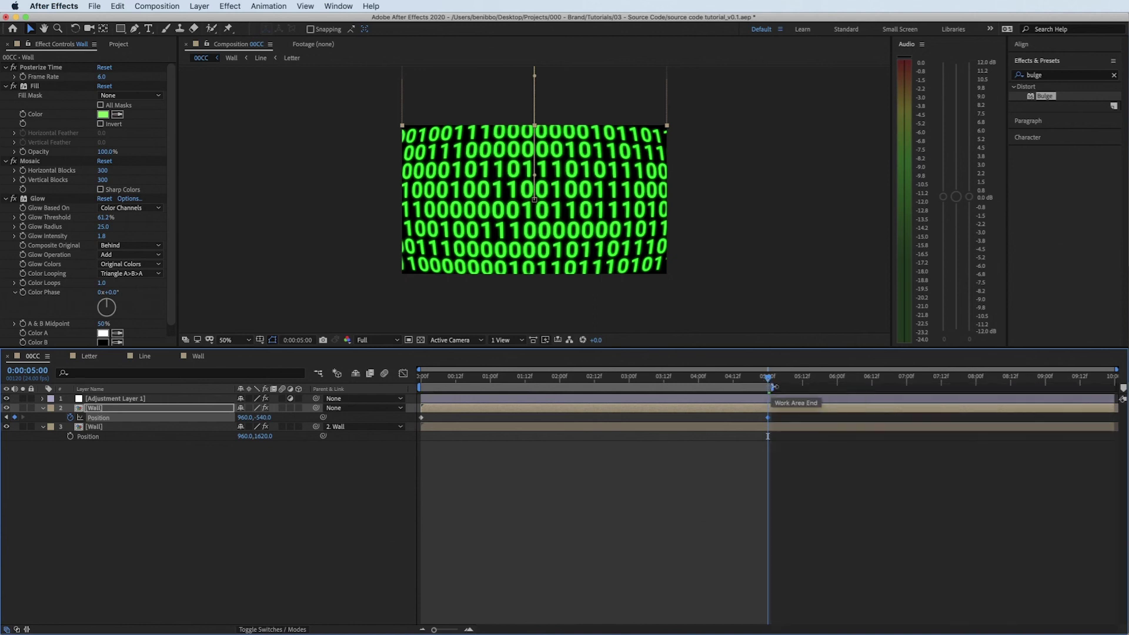
# Preview the scroll, nudge the duplicate Wall up to close the gap, and preview the loop again.
pyautogui.moveTo(767, 381); pyautogui.dragTo(403, 398)
pyautogui.press('space')
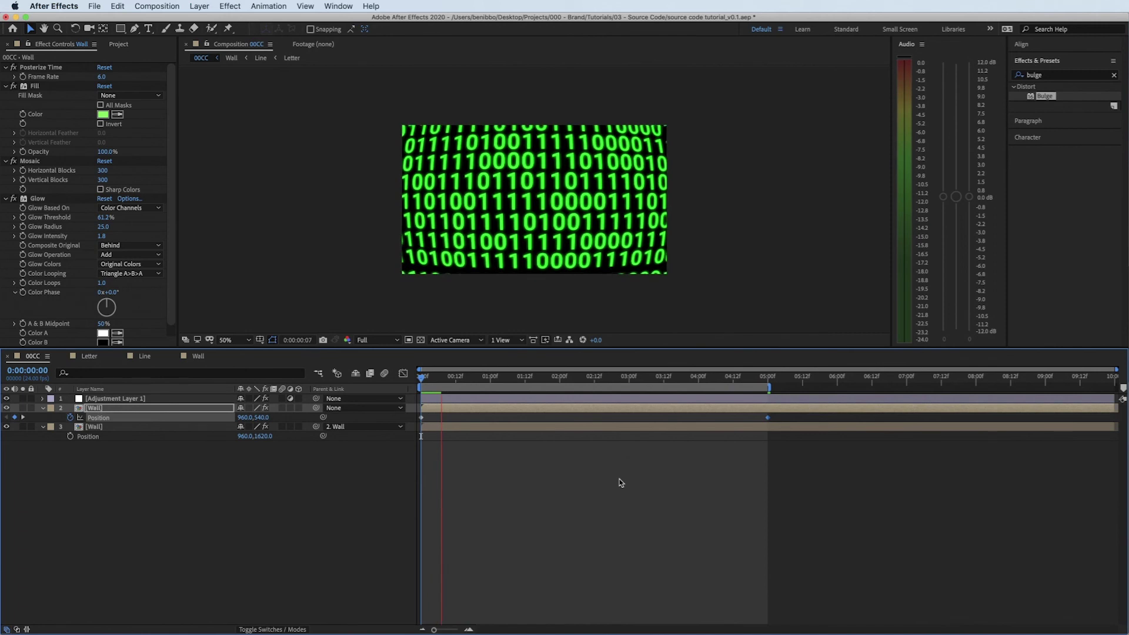
pyautogui.click(478, 428)
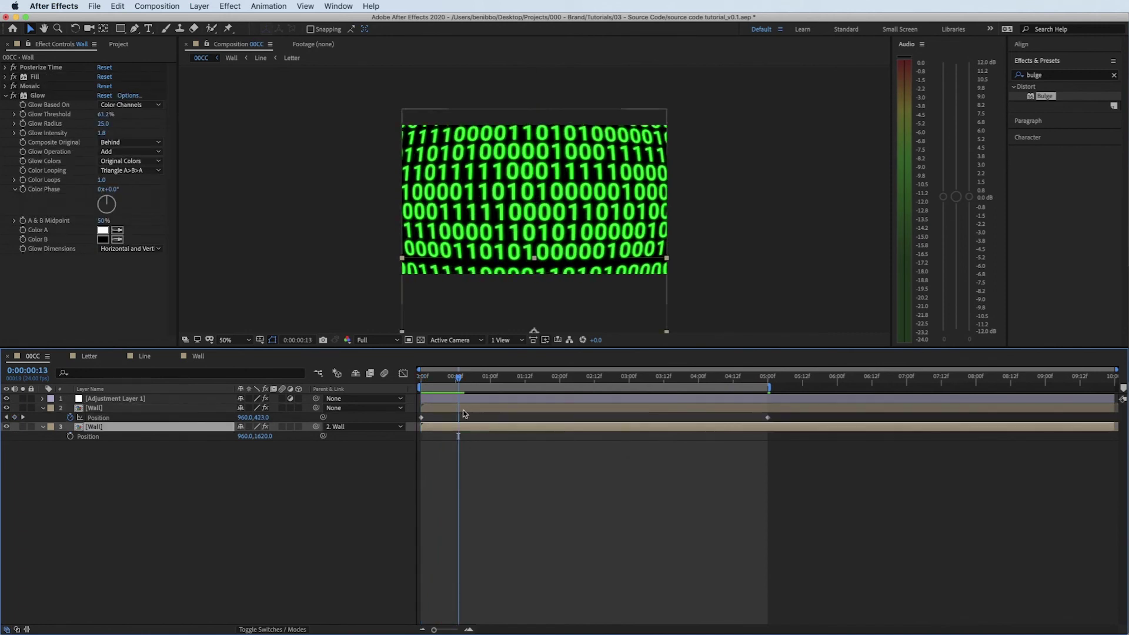
pyautogui.press('Up')
pyautogui.press('Up')
pyautogui.press('Up')
pyautogui.press('Up')
pyautogui.press('Up')
pyautogui.press('Up')
pyautogui.press('Up')
pyautogui.press('Up')
pyautogui.press('Up')
pyautogui.press('Up')
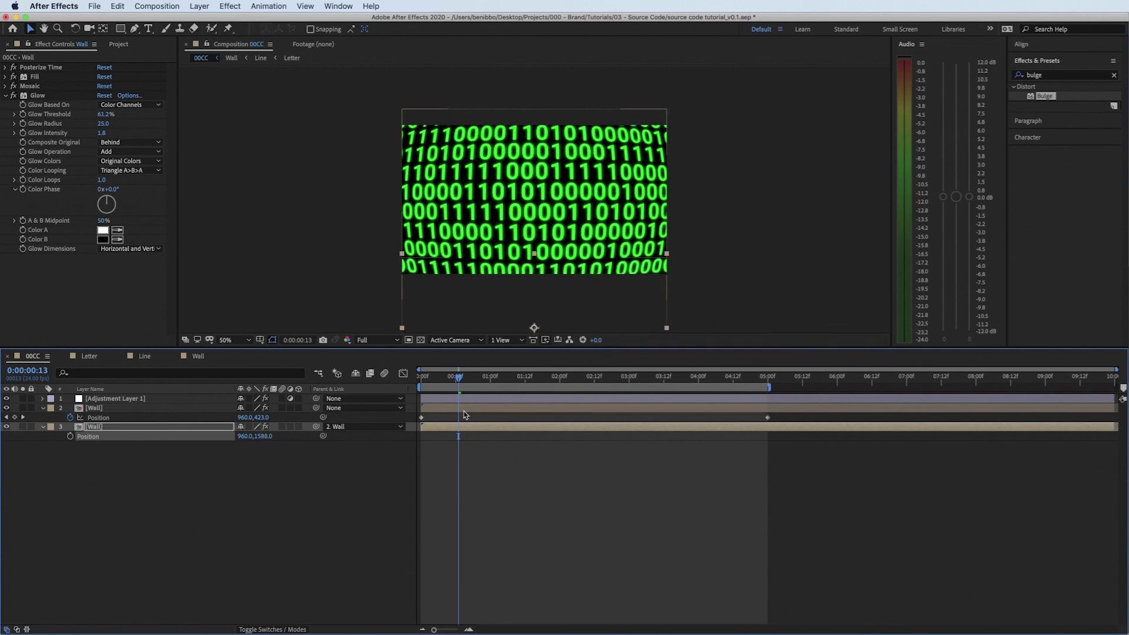
pyautogui.press('space')
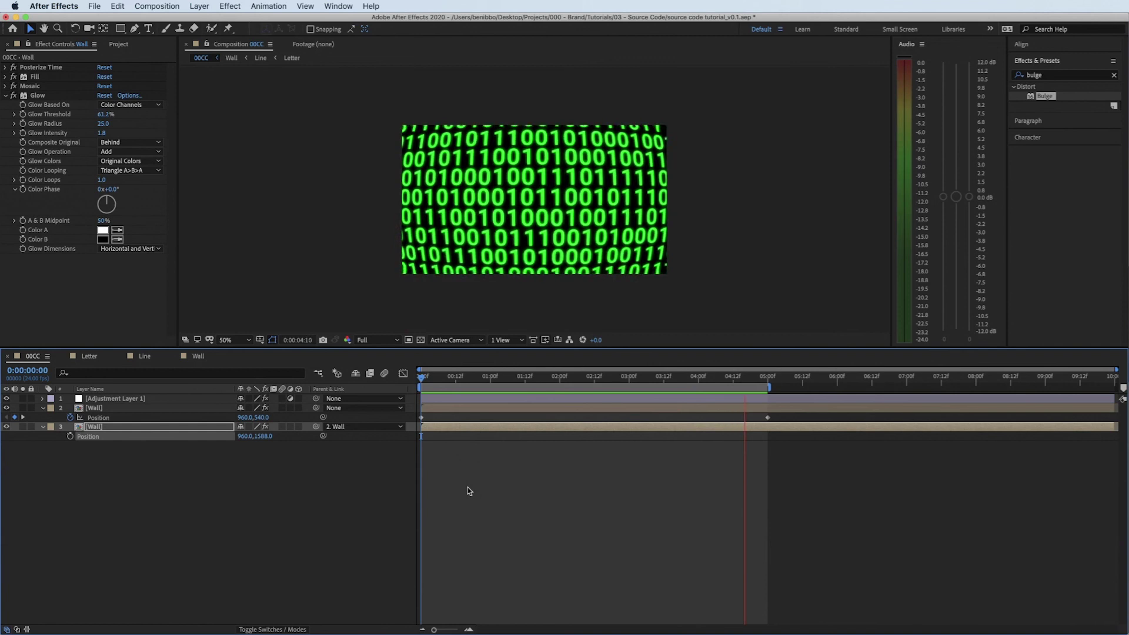